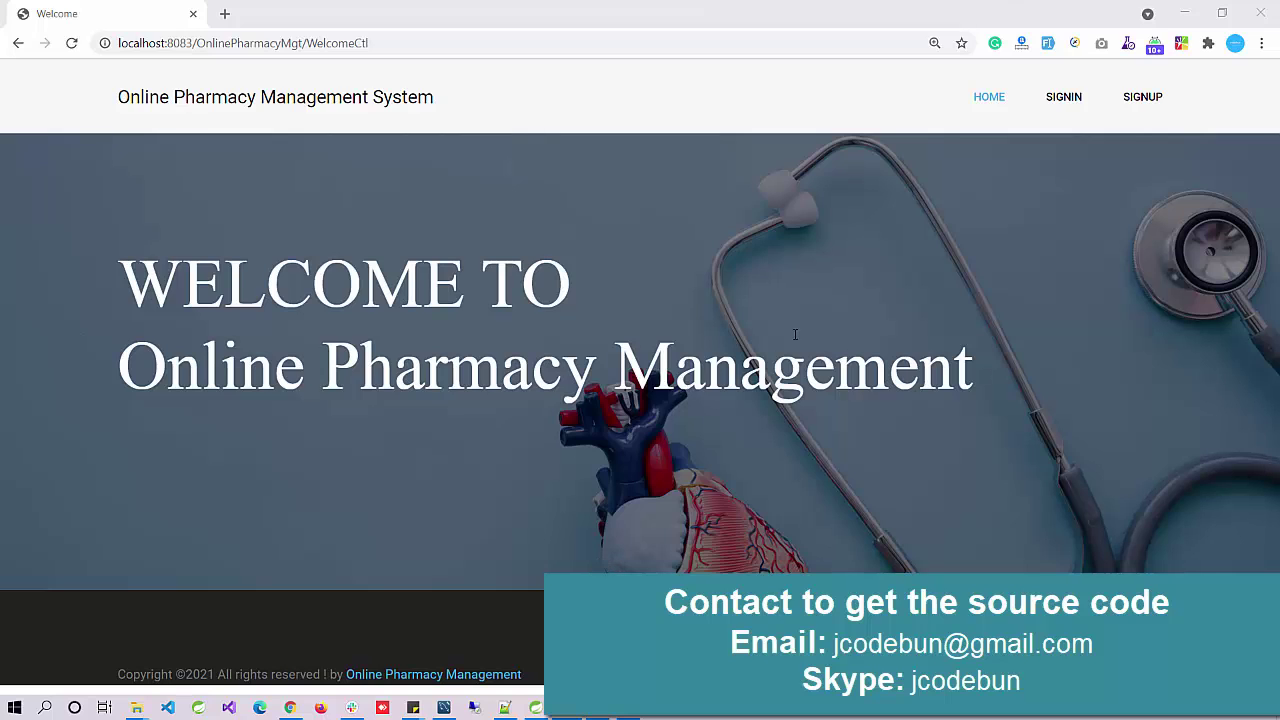
Step: Look at the sign-in and registration pages, then return to the welcome page
{"action": "left_click", "coordinate": [1062, 97]}
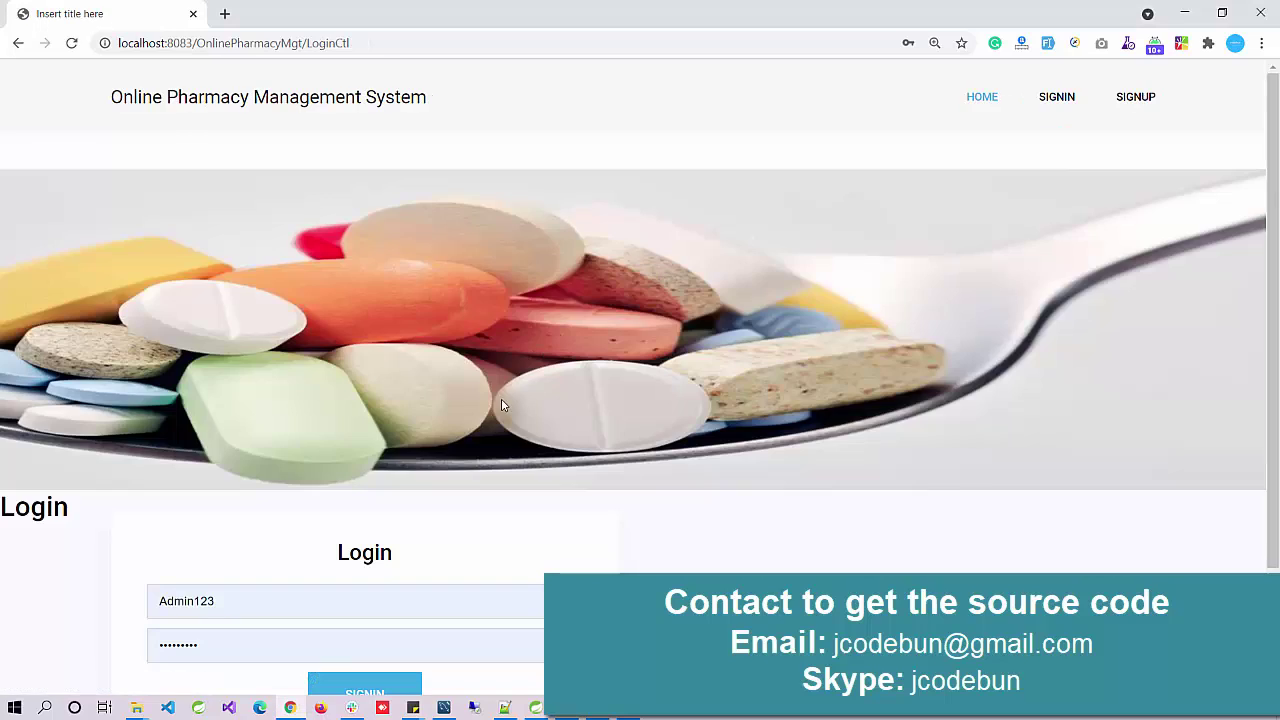
{"action": "left_click", "coordinate": [1130, 97]}
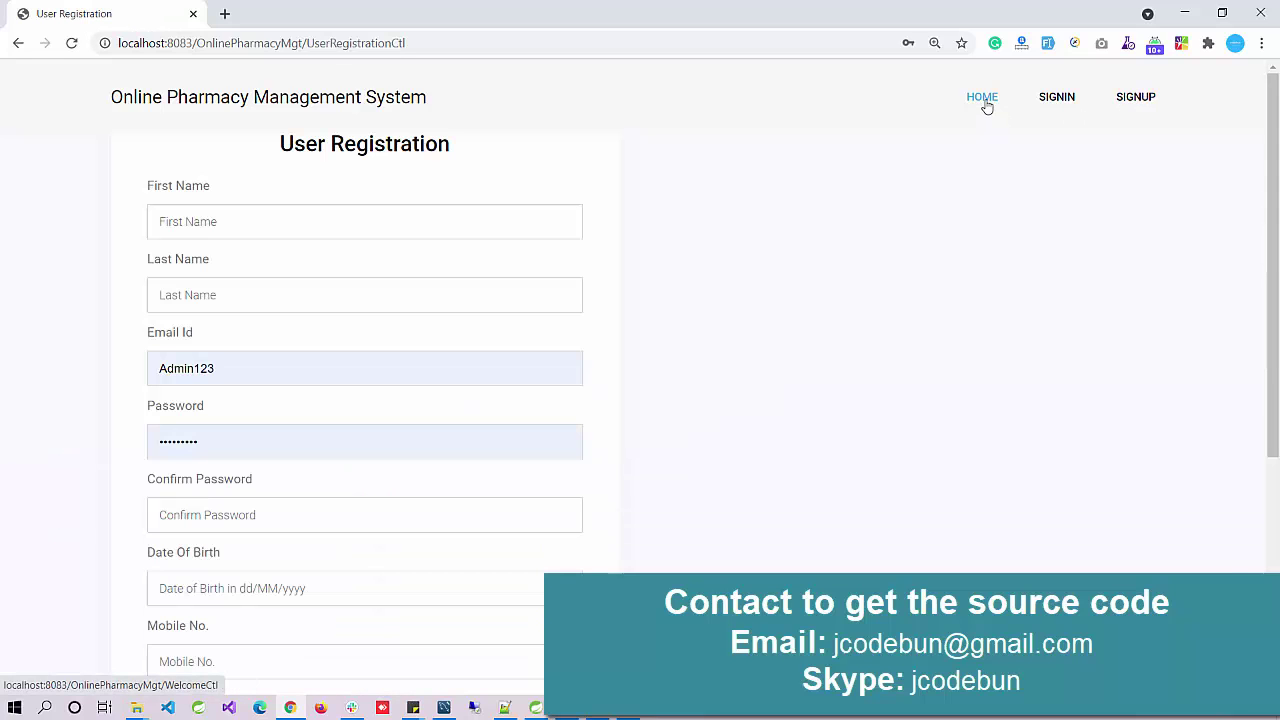
{"action": "left_click", "coordinate": [983, 98]}
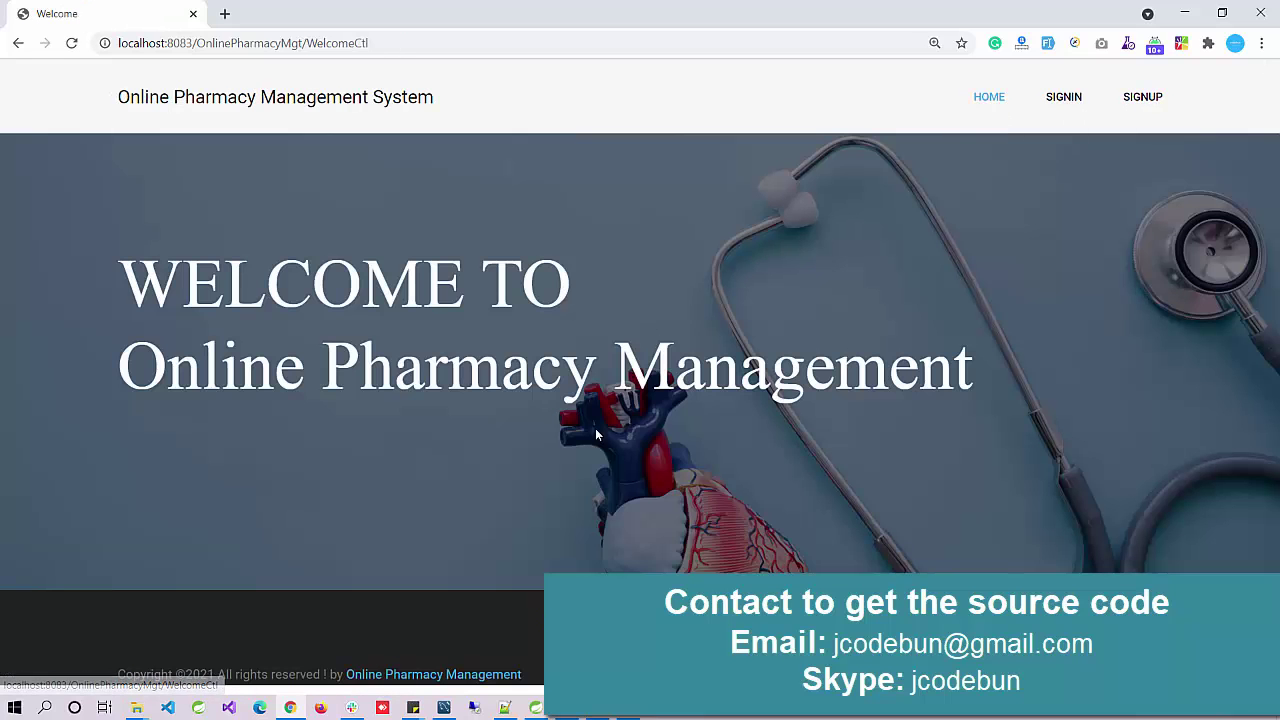
Step: Open AllotedStockBean.java from the bean package under src/main/java and enlarge the editor area
{"action": "left_click", "coordinate": [536, 708]}
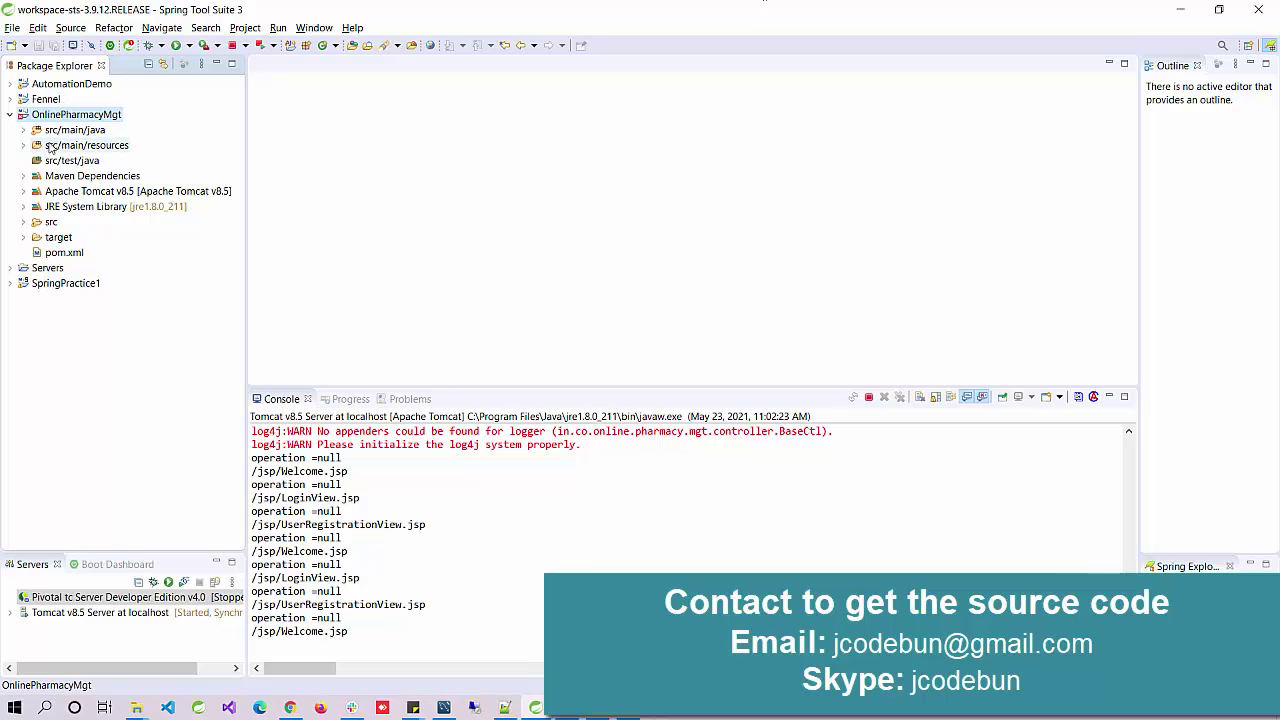
{"action": "left_click", "coordinate": [23, 130]}
{"action": "left_click", "coordinate": [36, 145]}
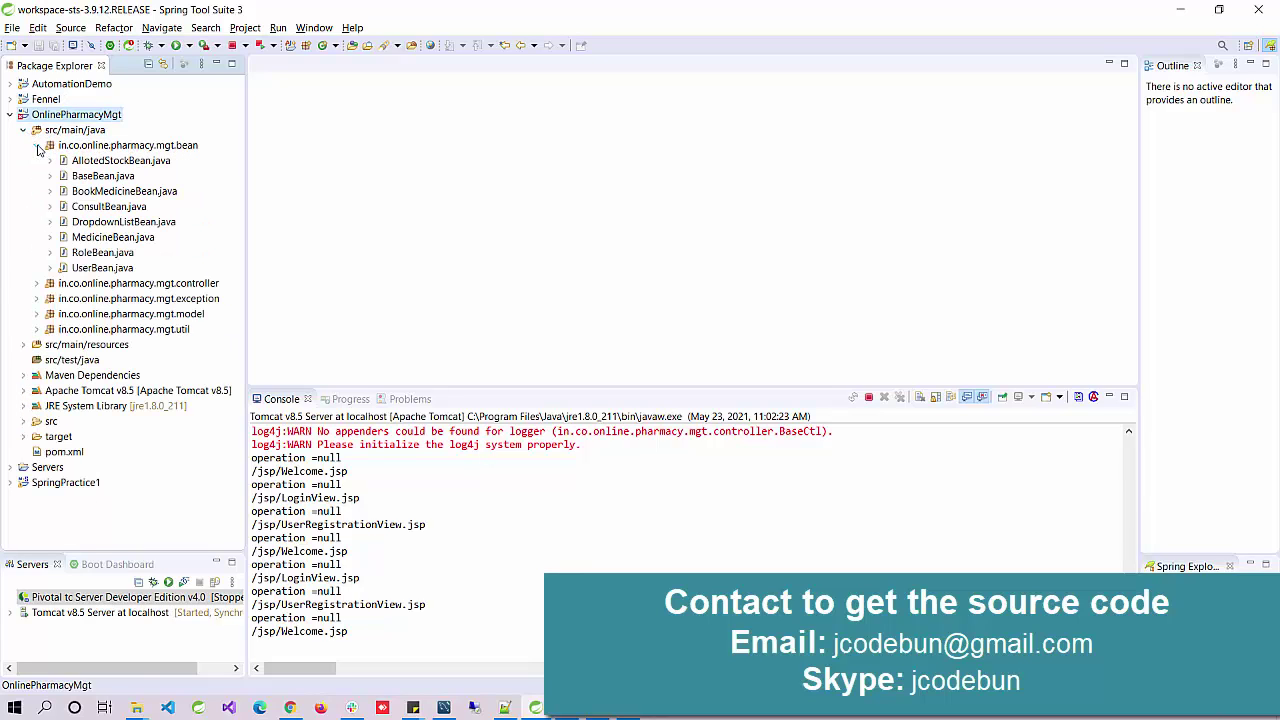
{"action": "double_click", "coordinate": [118, 161]}
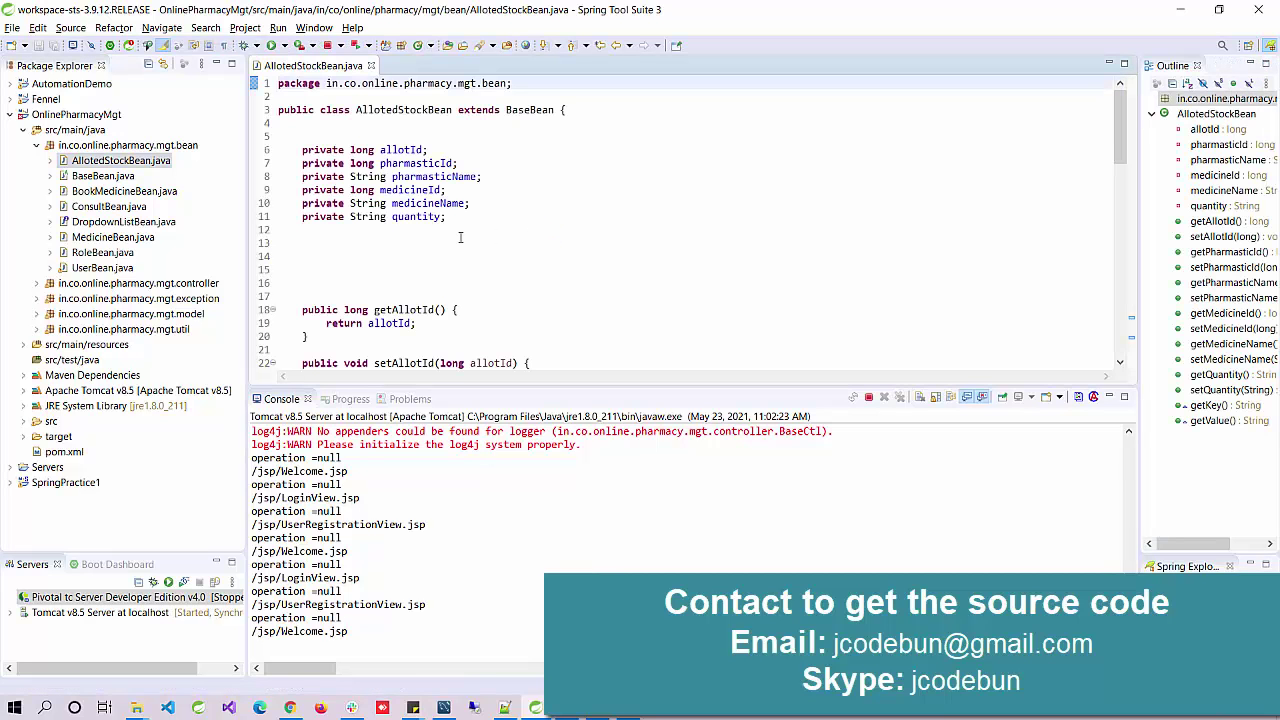
{"action": "left_click_drag", "start_coordinate": [503, 386], "coordinate": [505, 476]}
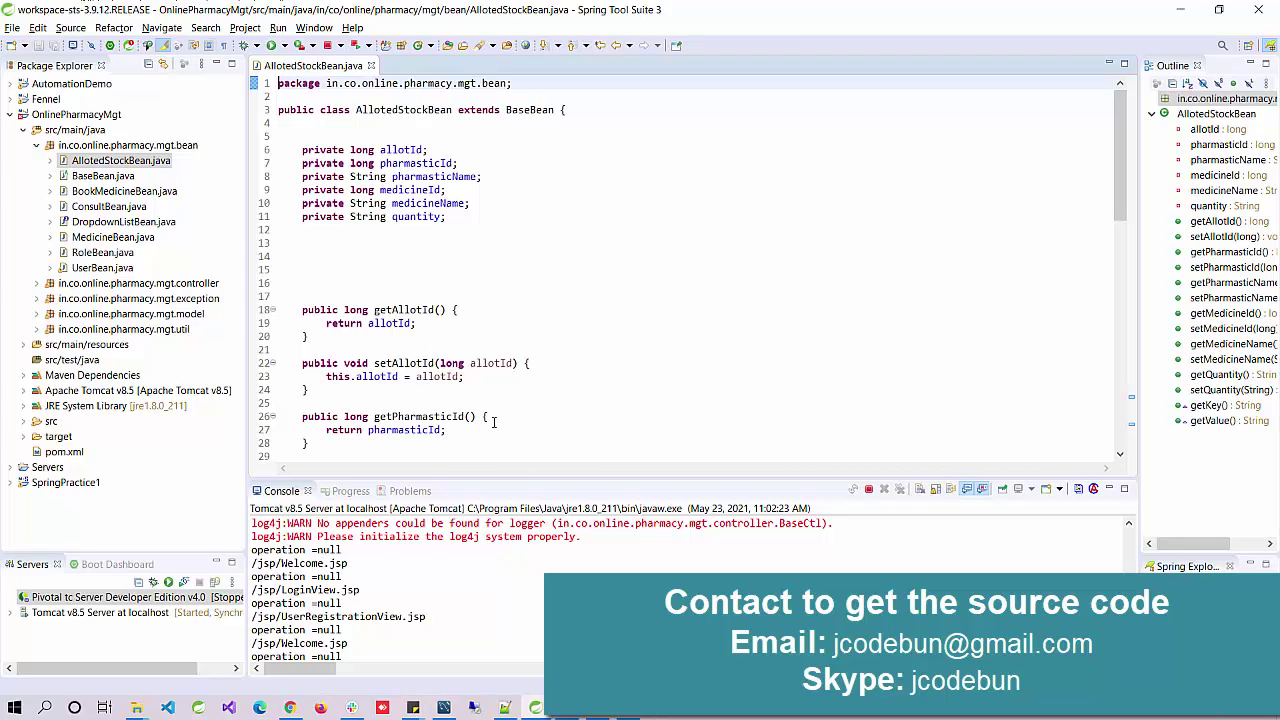
Step: Delete the blank lines after the fields, save the file, and collapse the bean package
{"action": "left_click_drag", "start_coordinate": [300, 303], "coordinate": [285, 240]}
{"action": "key", "text": "Delete"}
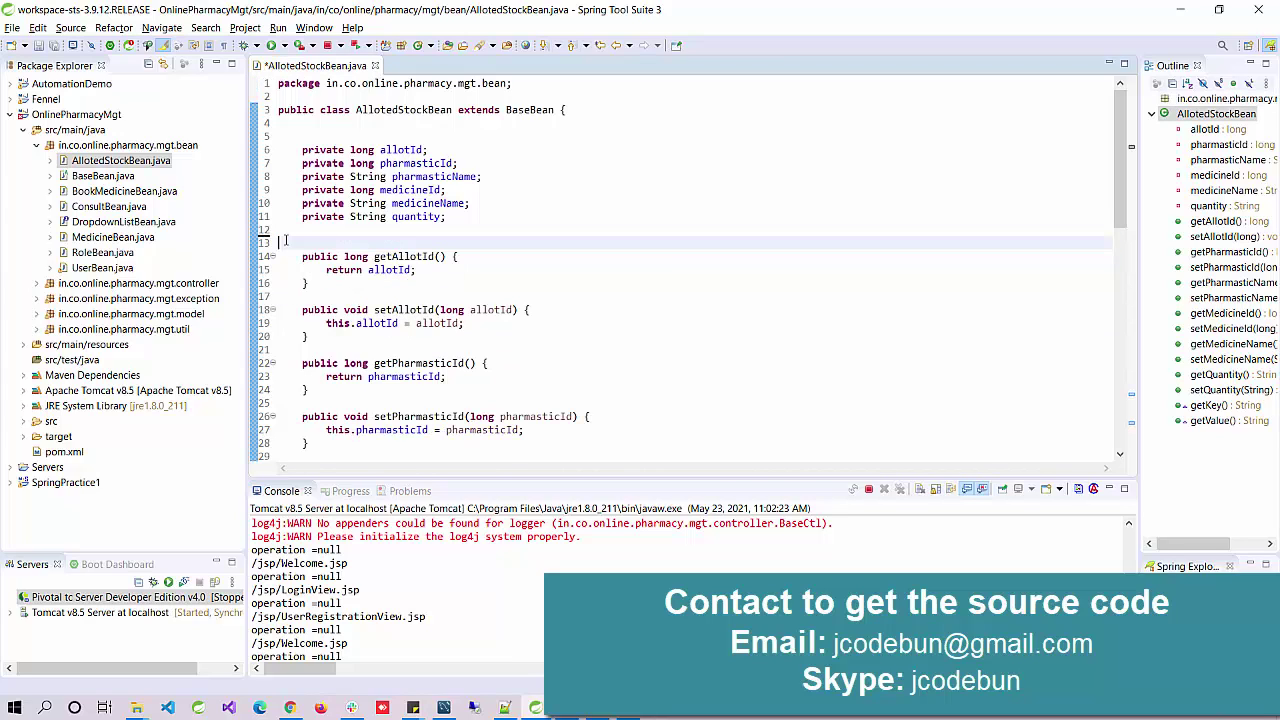
{"action": "key", "text": "ctrl+s"}
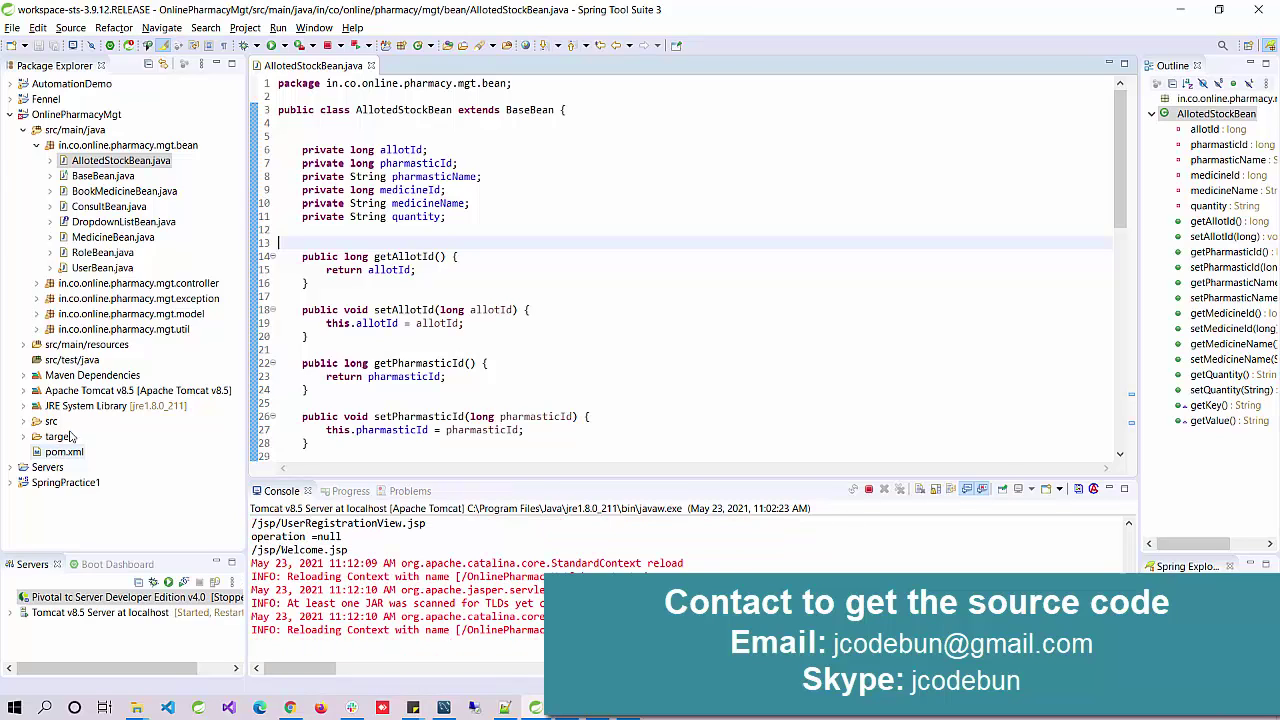
{"action": "double_click", "coordinate": [44, 148]}
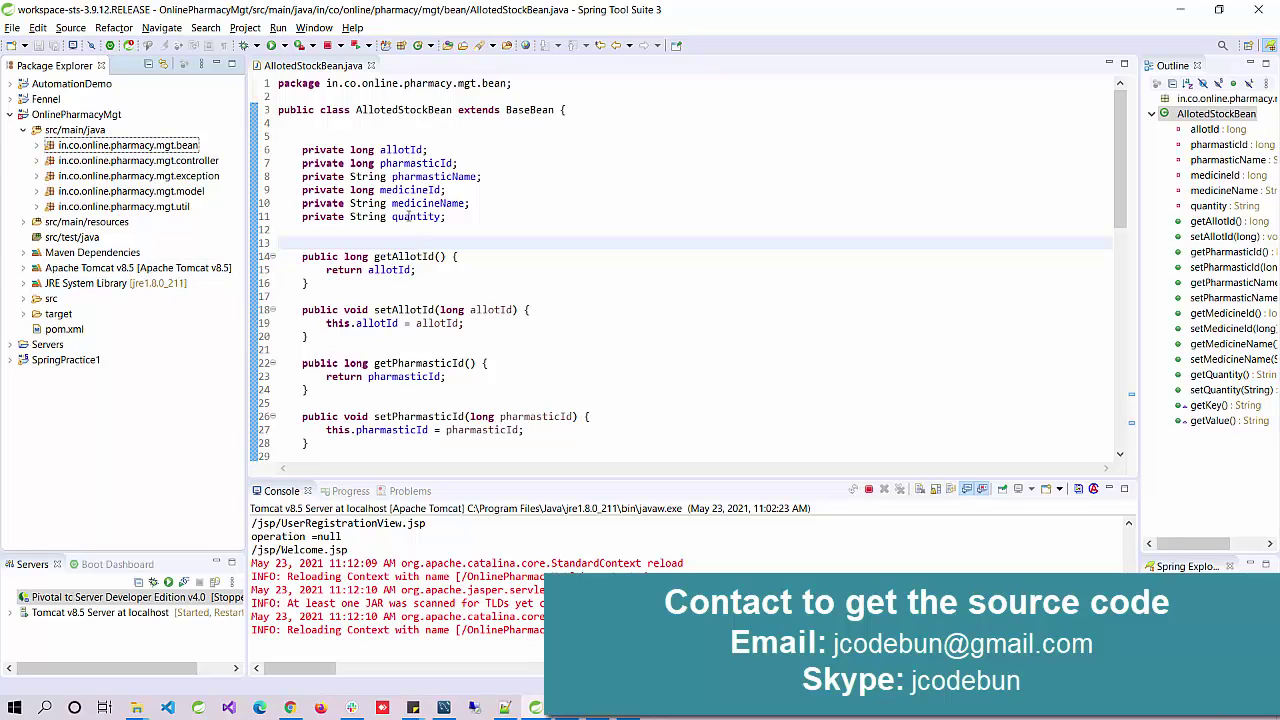
Step: In Workbench, collapse the fooddeliveryspb and gymmgt schemas and expand pharmacysystem's tables
{"action": "left_click", "coordinate": [443, 707]}
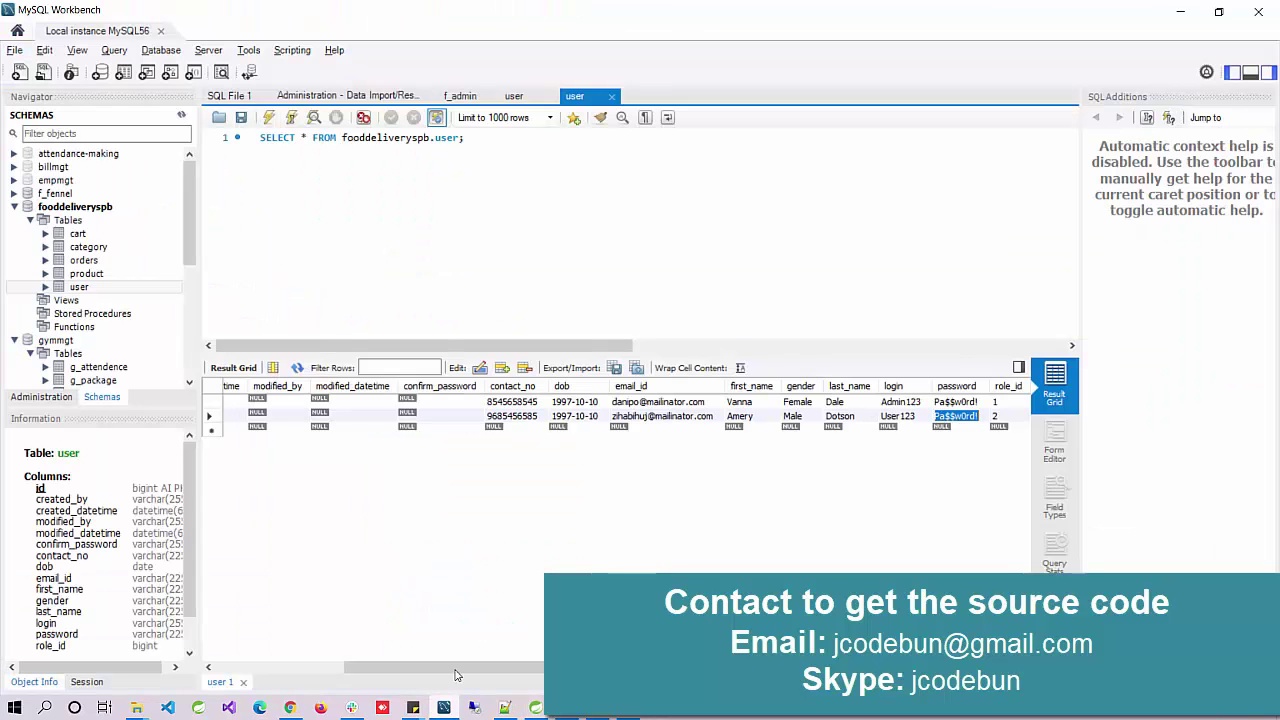
{"action": "left_click", "coordinate": [14, 206]}
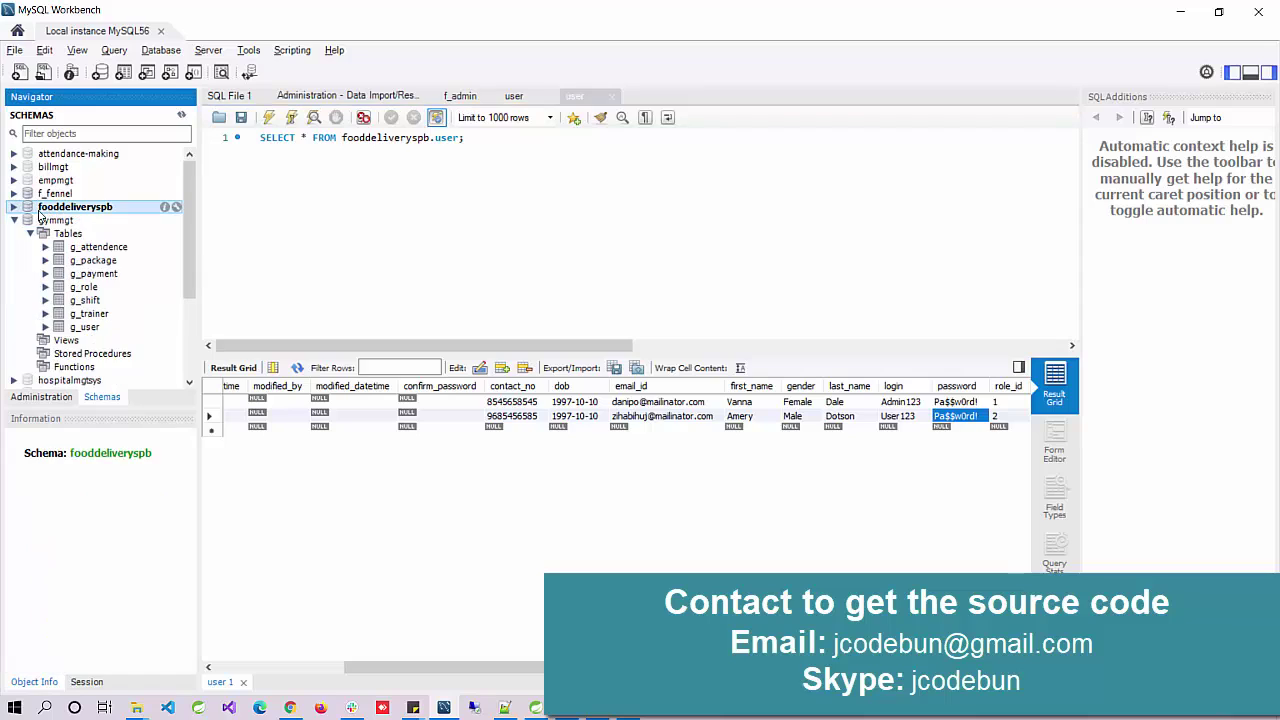
{"action": "left_click", "coordinate": [14, 220]}
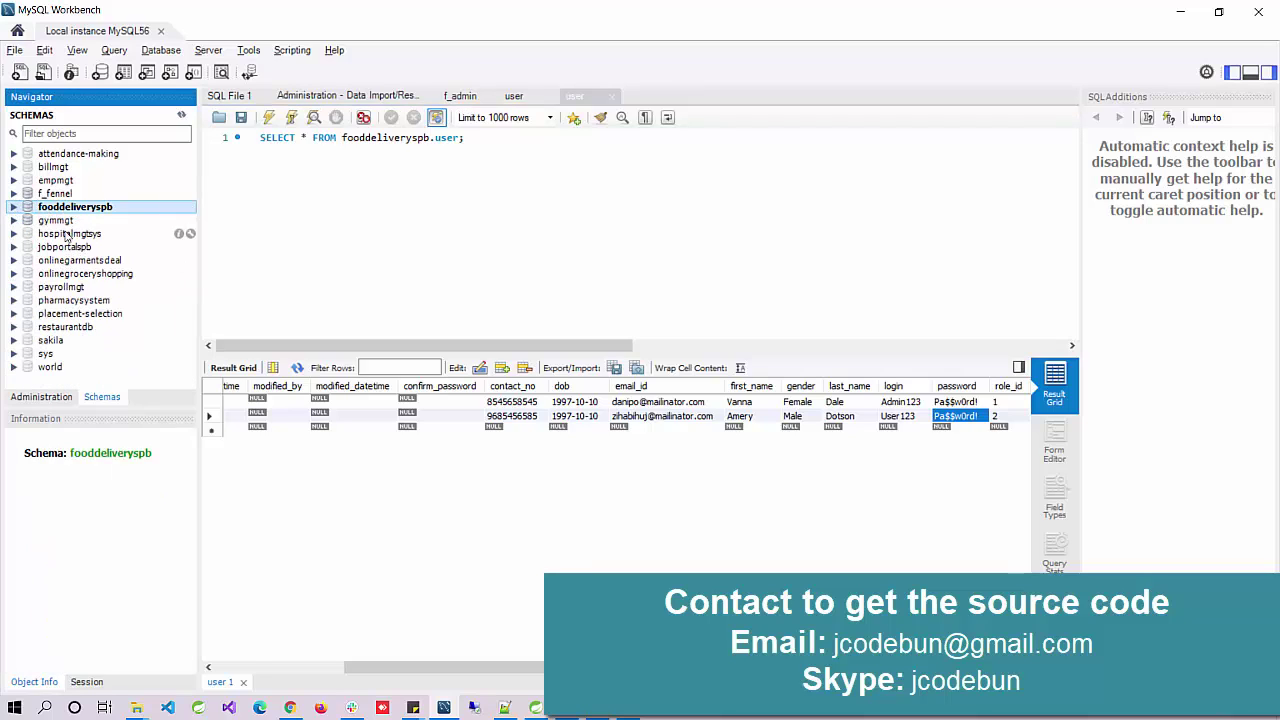
{"action": "double_click", "coordinate": [62, 300]}
{"action": "double_click", "coordinate": [66, 314]}
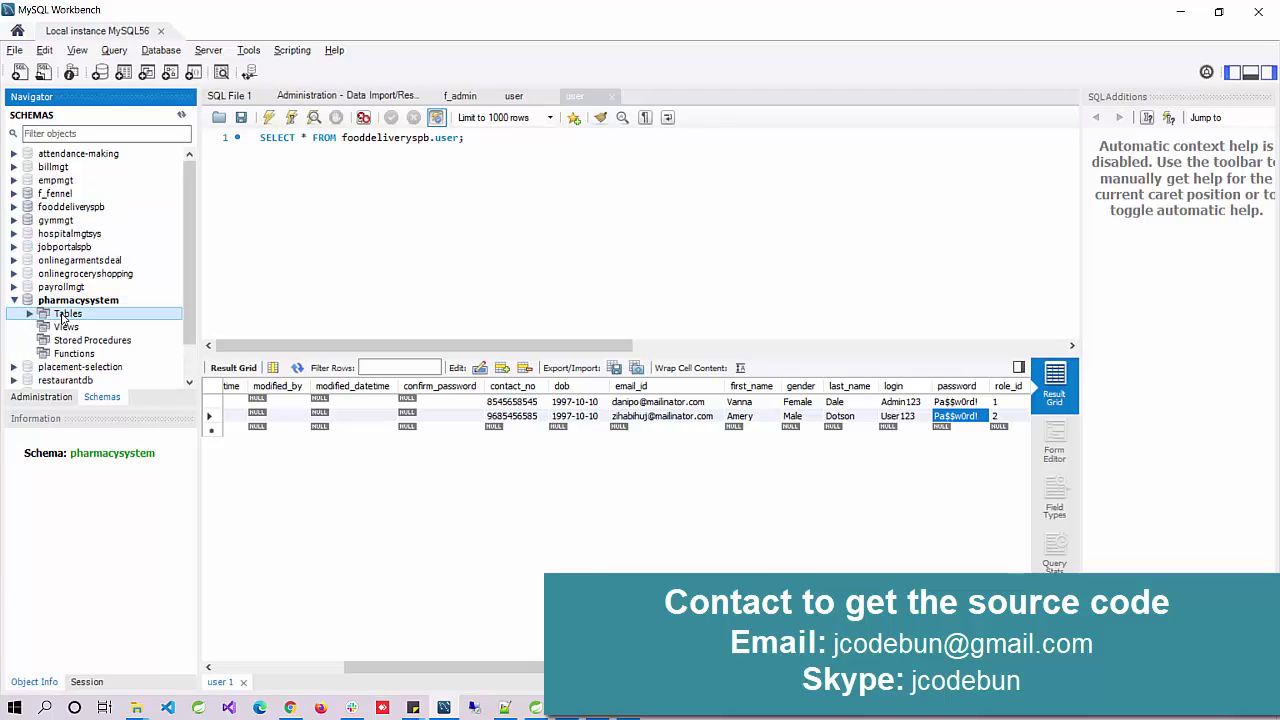
Step: Run Select Rows - Limit 1000 on the p_user table, then minimize Workbench
{"action": "scroll", "coordinate": [115, 236], "scroll_direction": "down", "scroll_amount": 2}
{"action": "left_click", "coordinate": [84, 313]}
{"action": "right_click", "coordinate": [84, 313]}
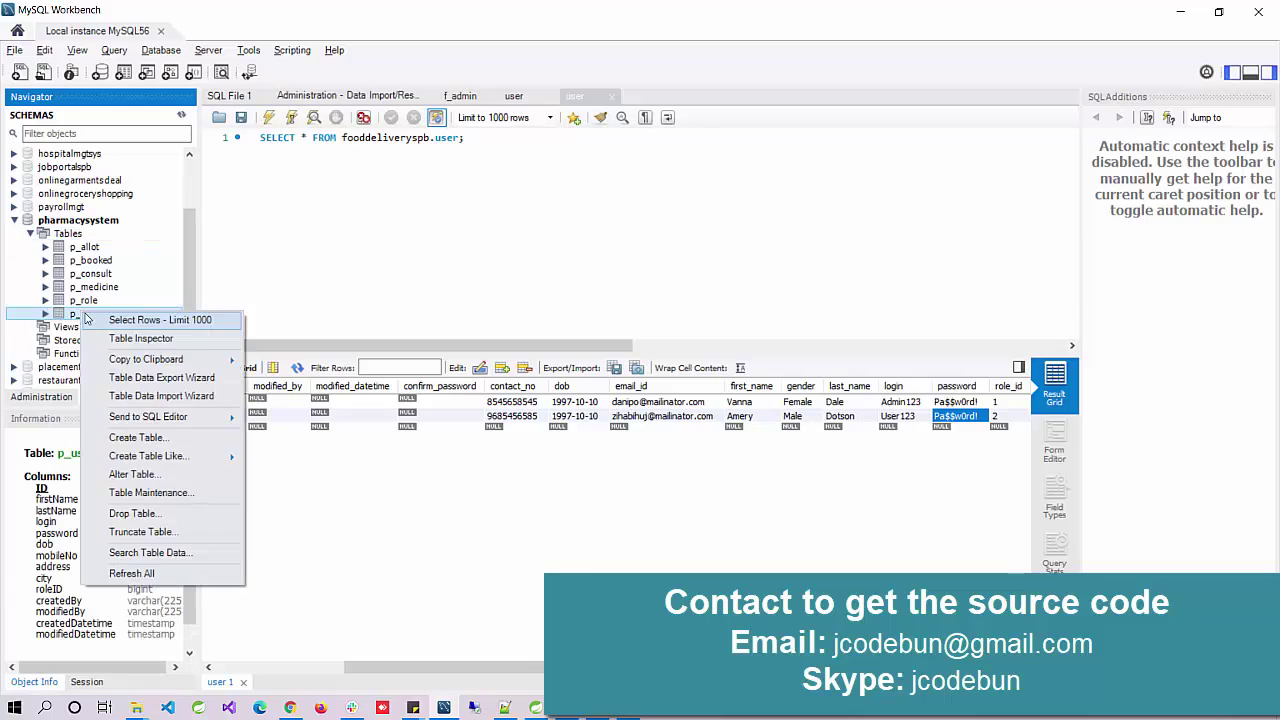
{"action": "left_click", "coordinate": [90, 319]}
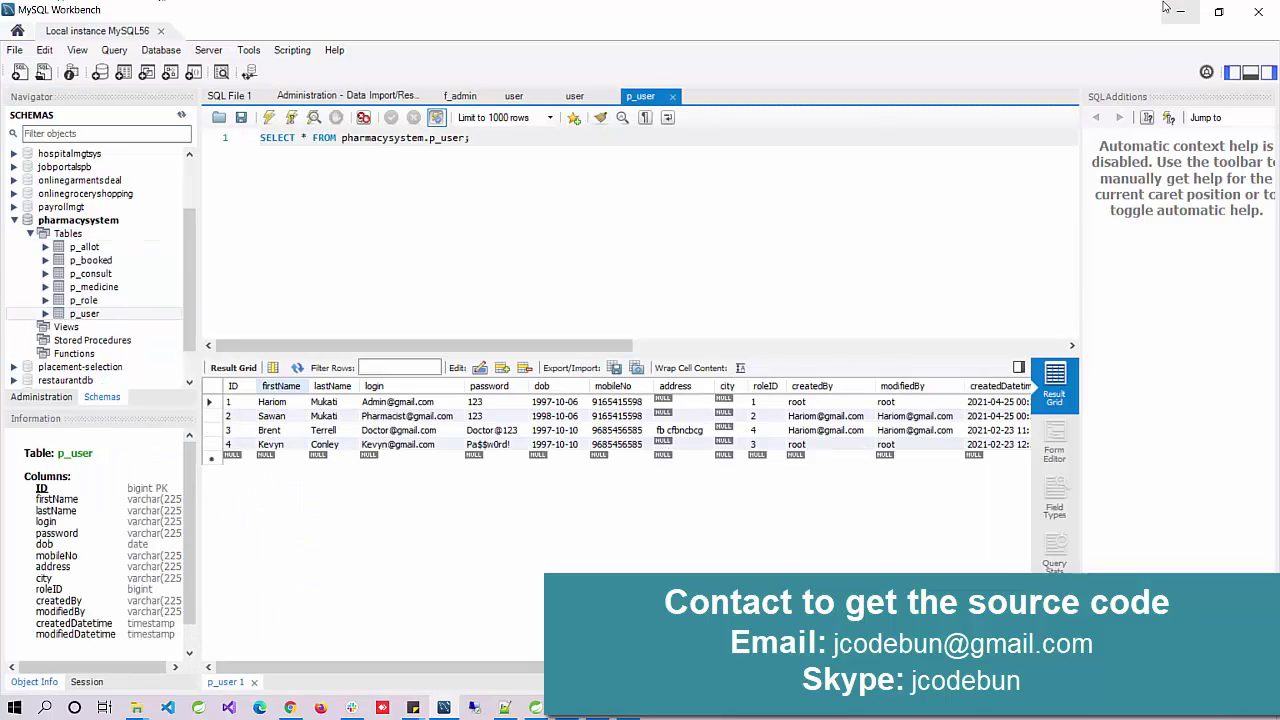
{"action": "left_click", "coordinate": [1176, 10]}
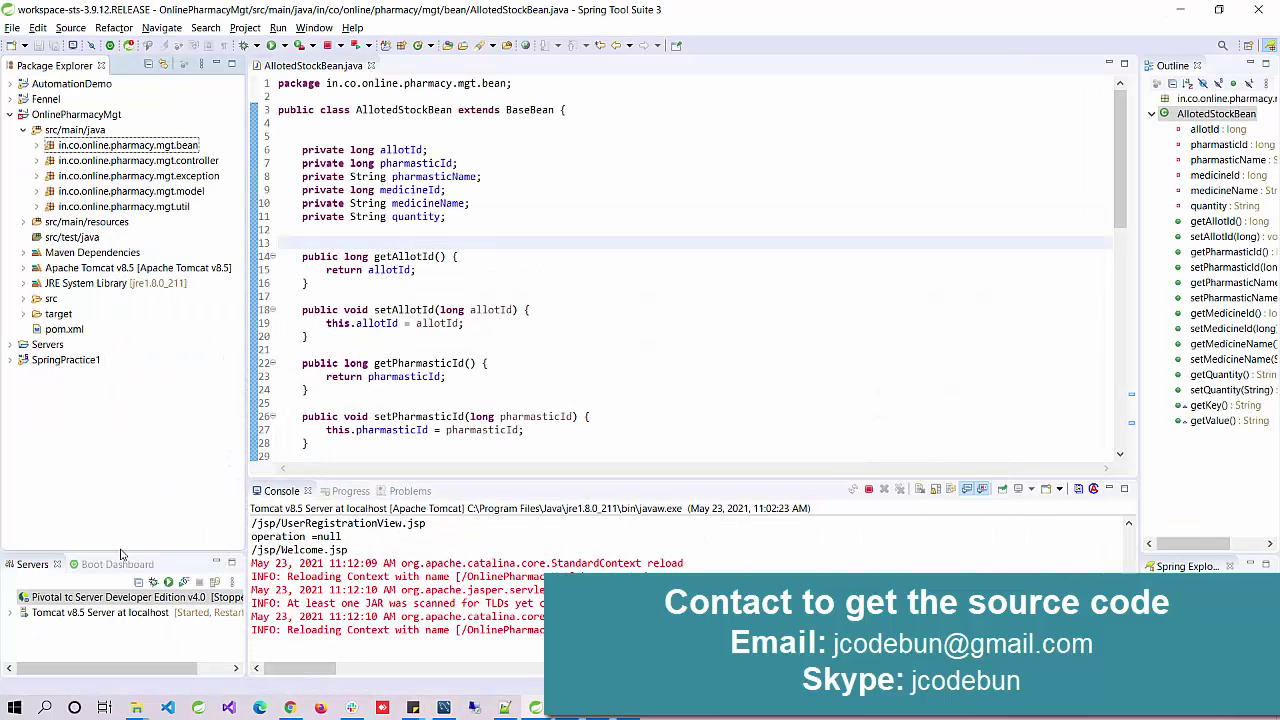
Step: Drag the Servers view sash up and the Package Explorer sash slightly left
{"action": "left_click_drag", "start_coordinate": [119, 553], "coordinate": [119, 466]}
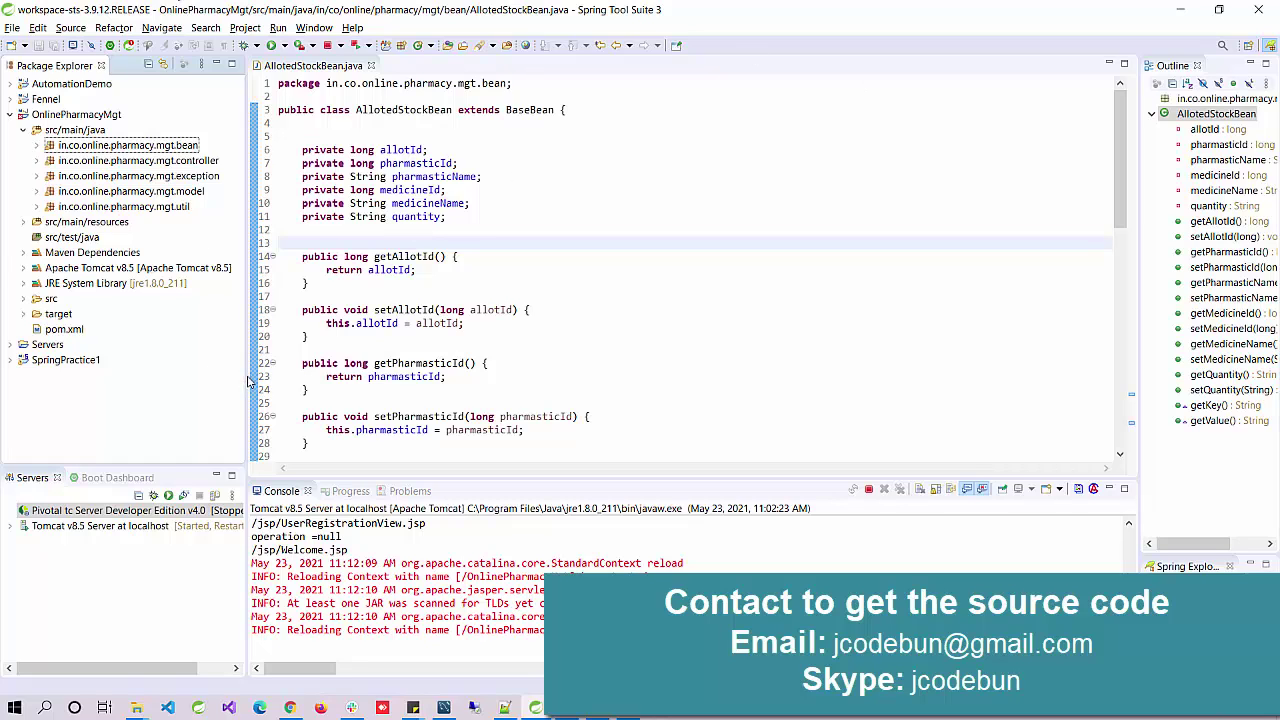
{"action": "left_click_drag", "start_coordinate": [245, 376], "coordinate": [240, 376]}
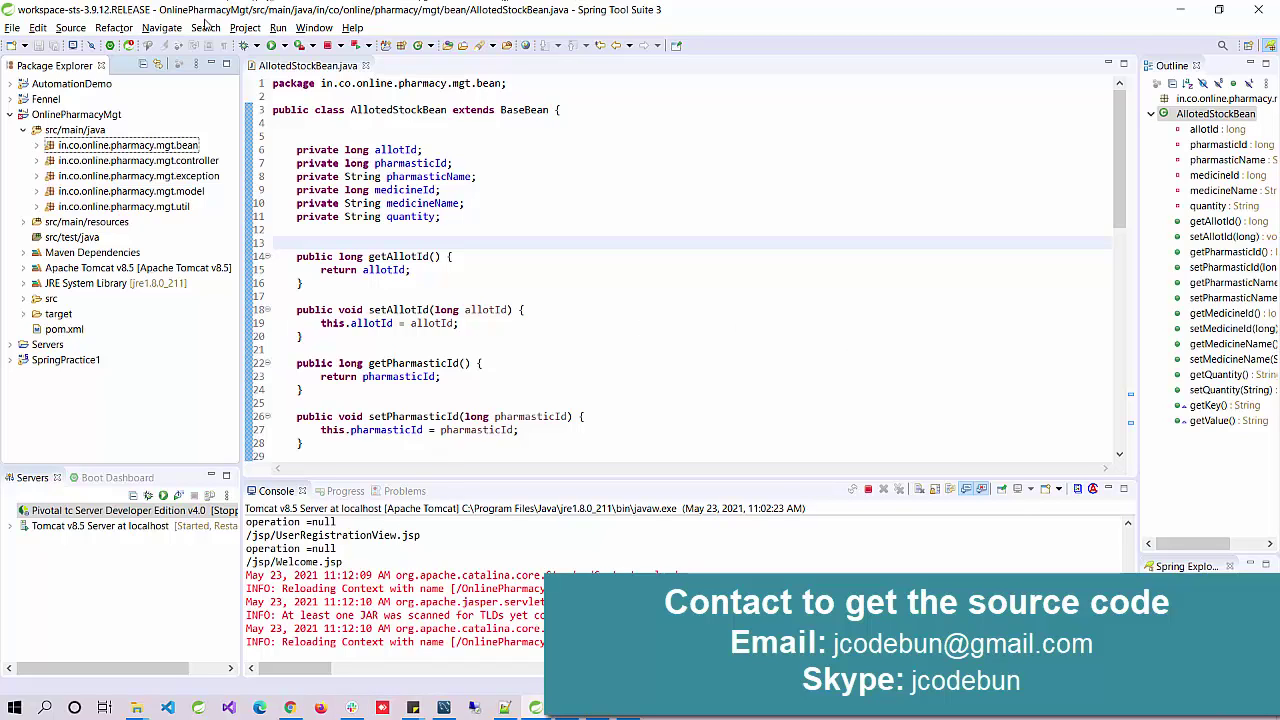
Step: In Workbench, close the old query tabs and the data import Administration tab
{"action": "mouse_move", "coordinate": [447, 714]}
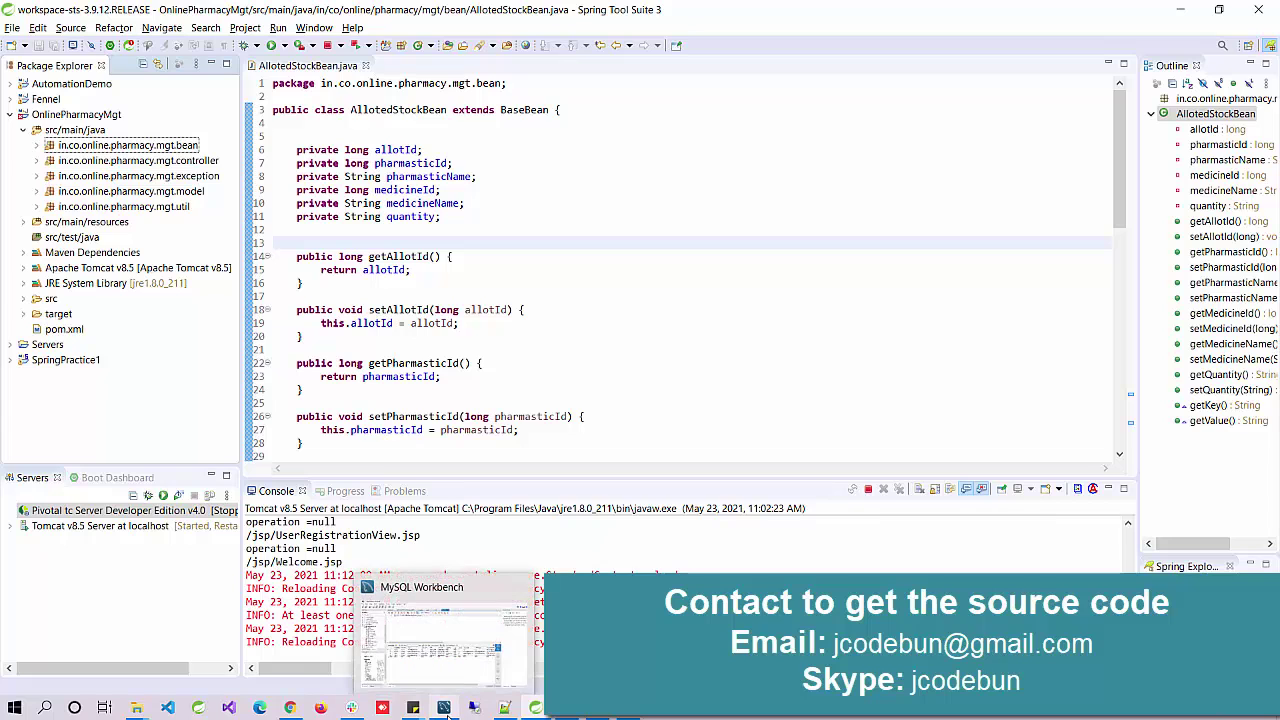
{"action": "left_click", "coordinate": [440, 635]}
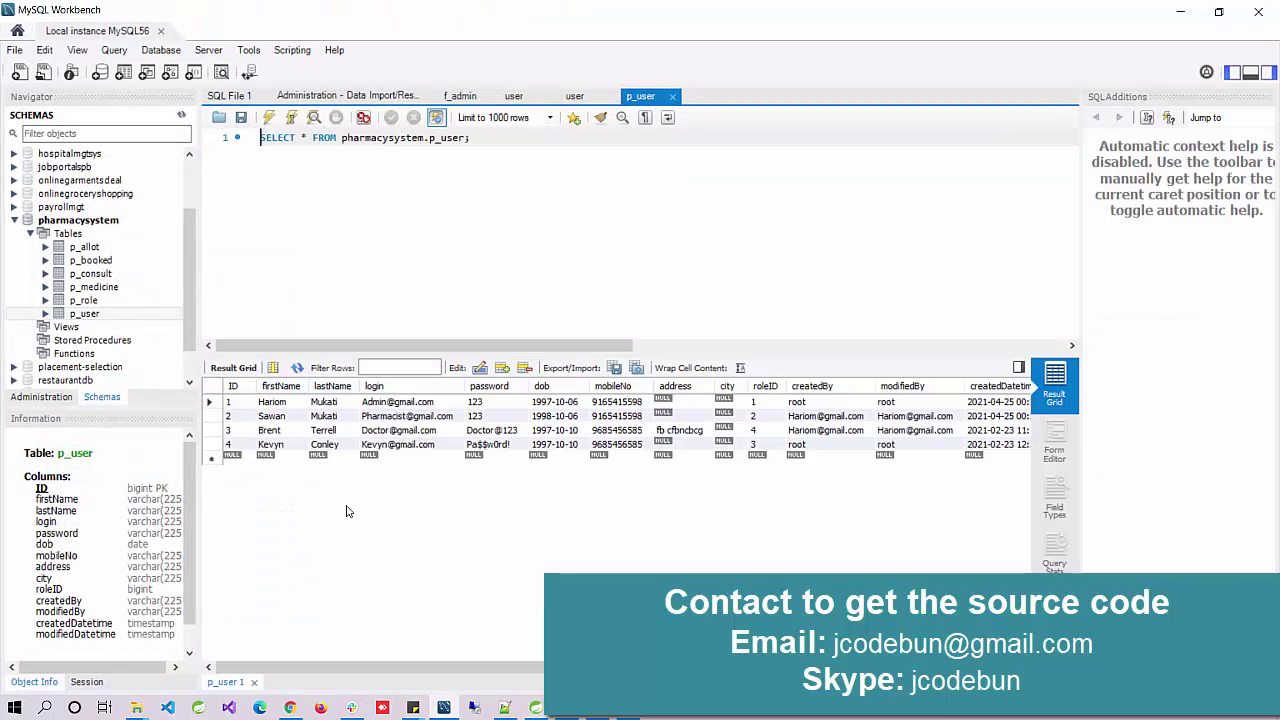
{"action": "right_click", "coordinate": [240, 97]}
{"action": "key", "text": "Escape"}
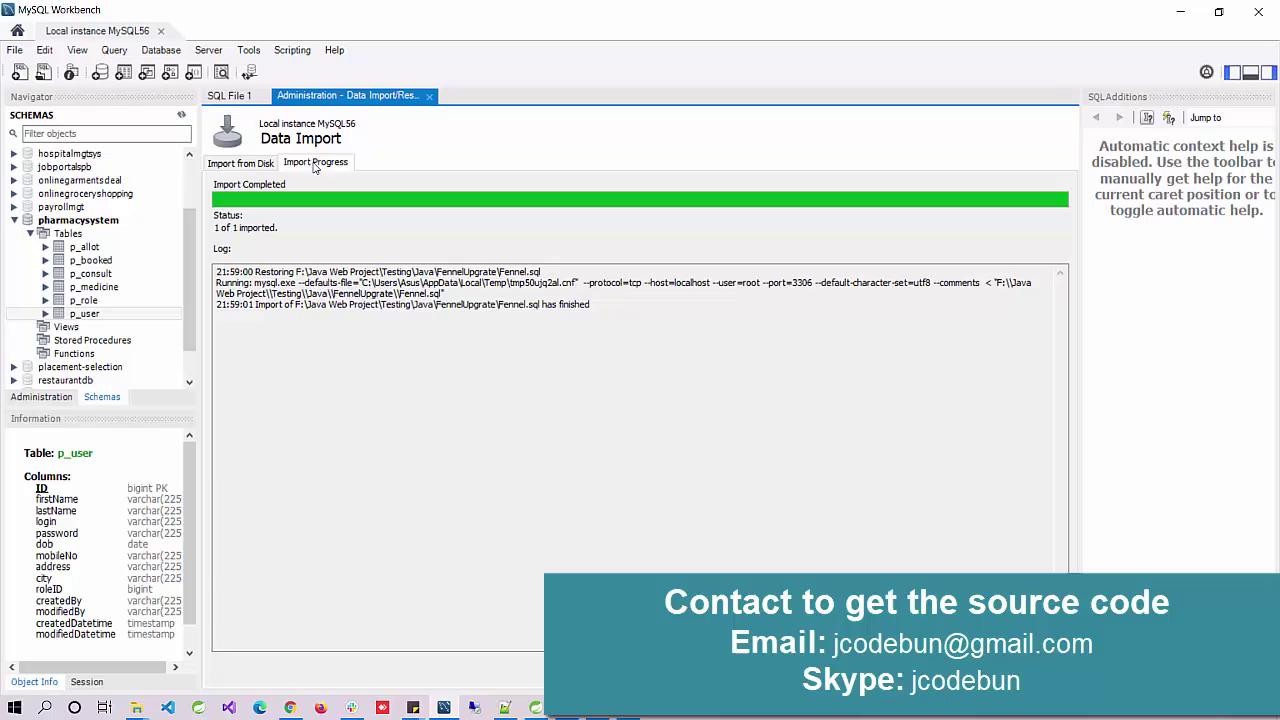
{"action": "left_click", "coordinate": [429, 96]}
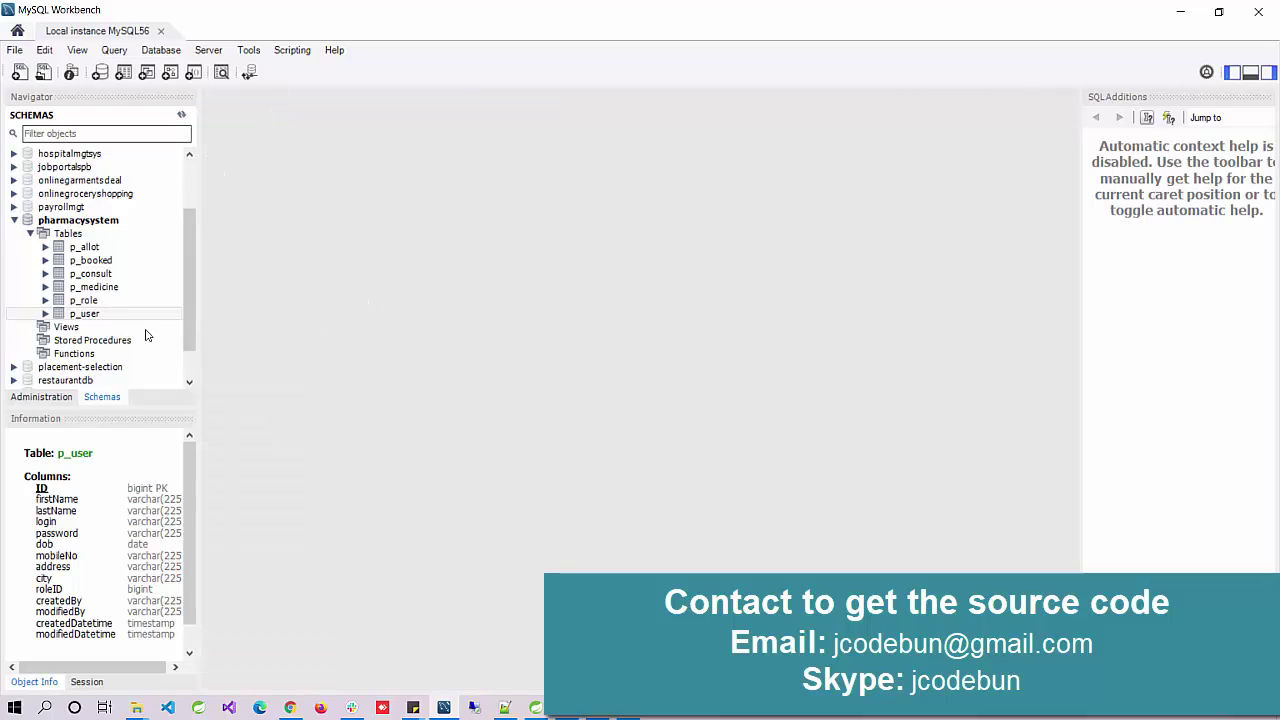
Step: Re-run Select Rows - Limit 1000 on p_user, then minimize Workbench
{"action": "right_click", "coordinate": [84, 318]}
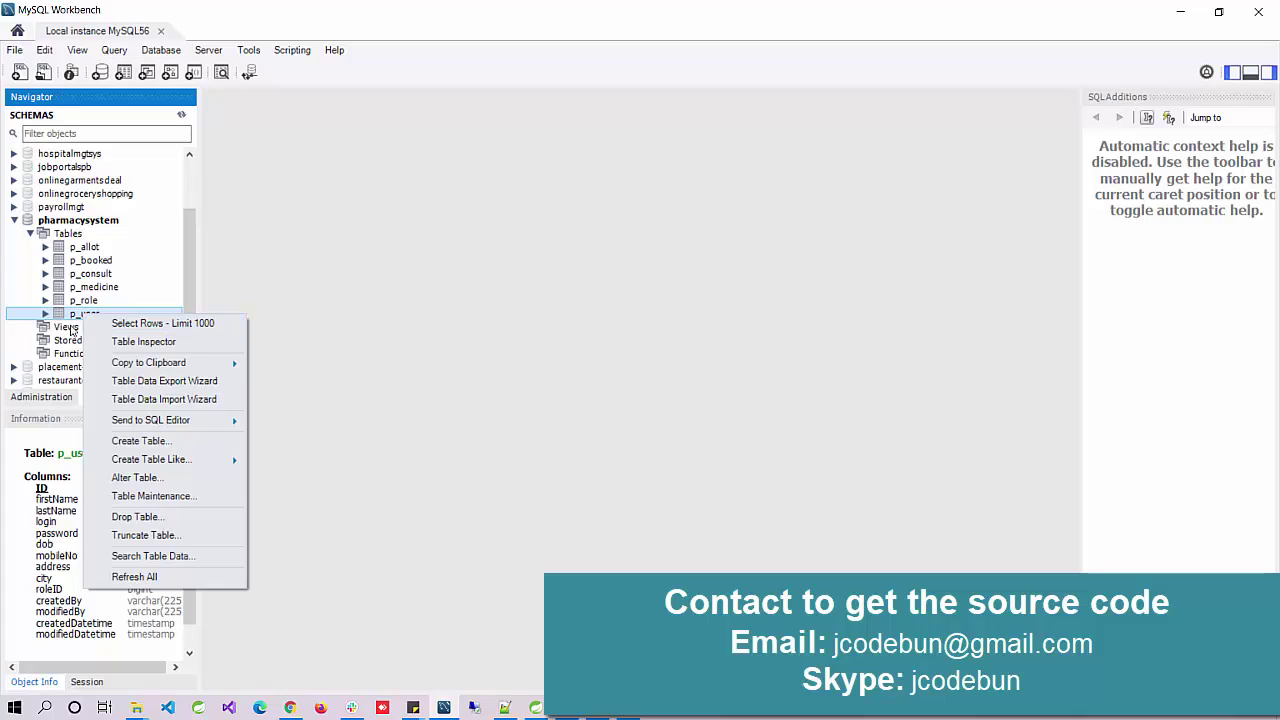
{"action": "right_click", "coordinate": [77, 316]}
{"action": "left_click", "coordinate": [98, 324]}
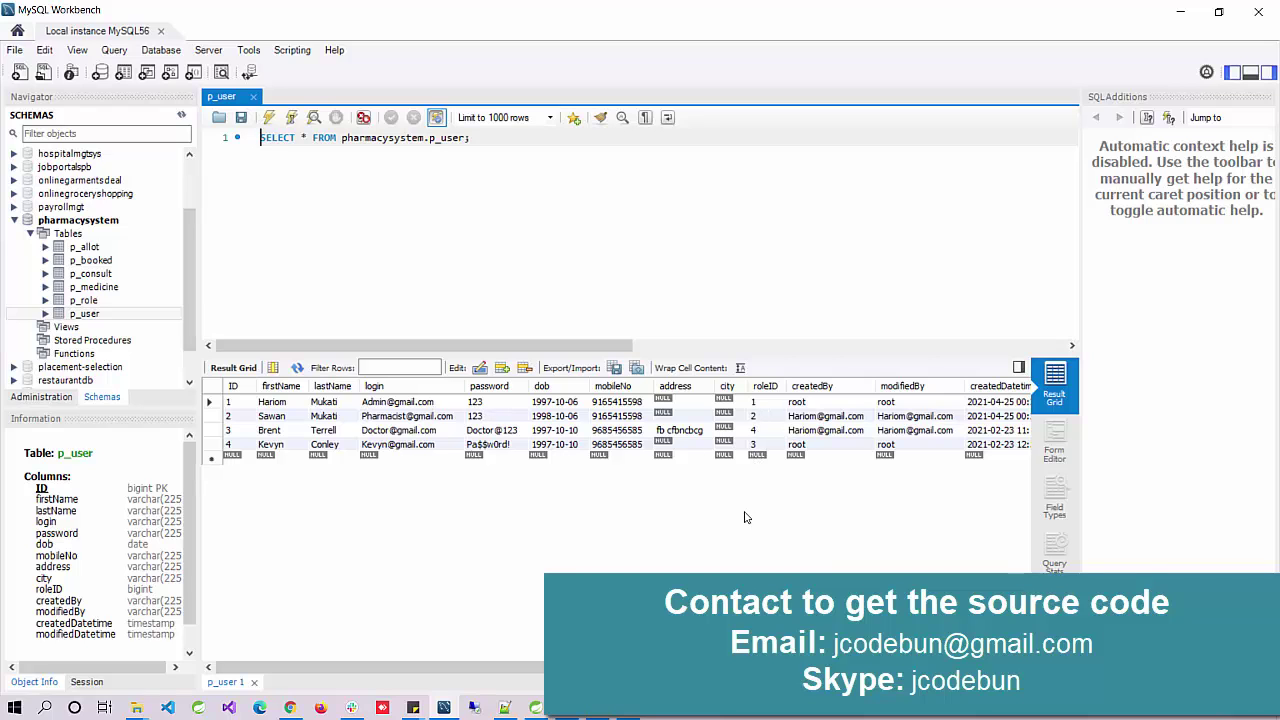
{"action": "left_click", "coordinate": [1180, 12]}
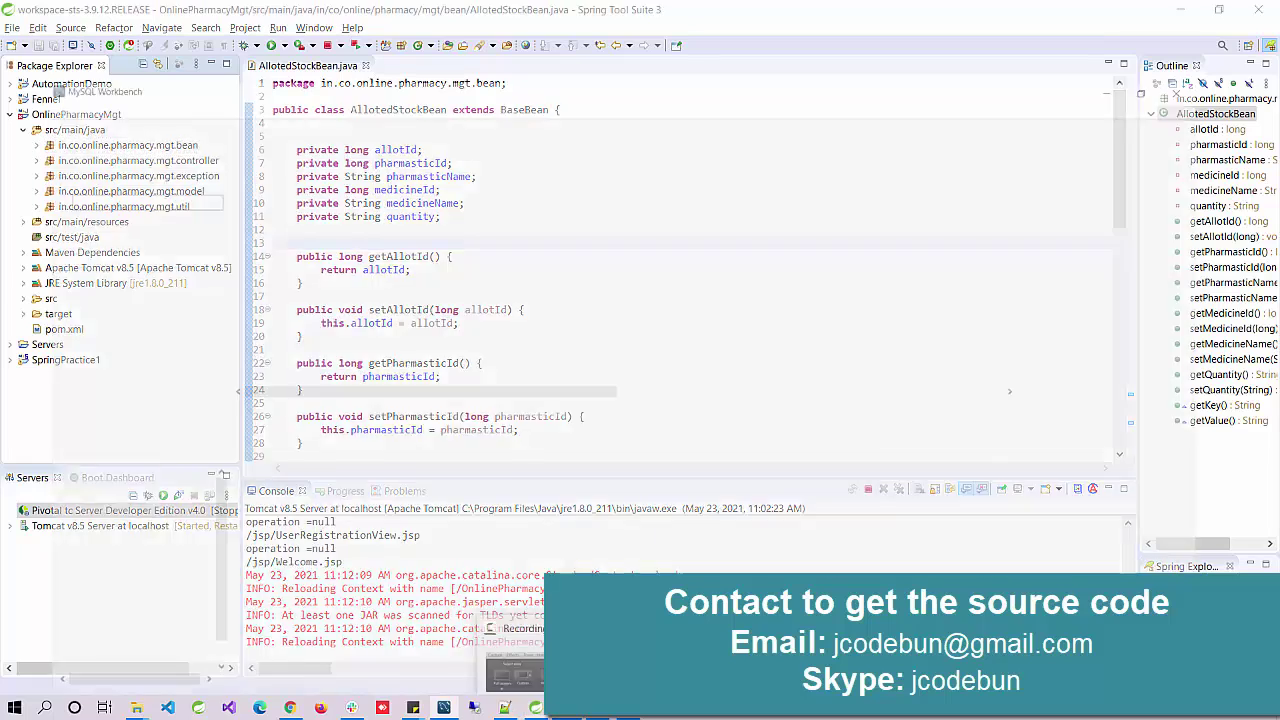
Step: Check Workbench, minimize it, and open then dismiss the OnlinePharmacyMgt project's context menu
{"action": "left_click", "coordinate": [505, 708]}
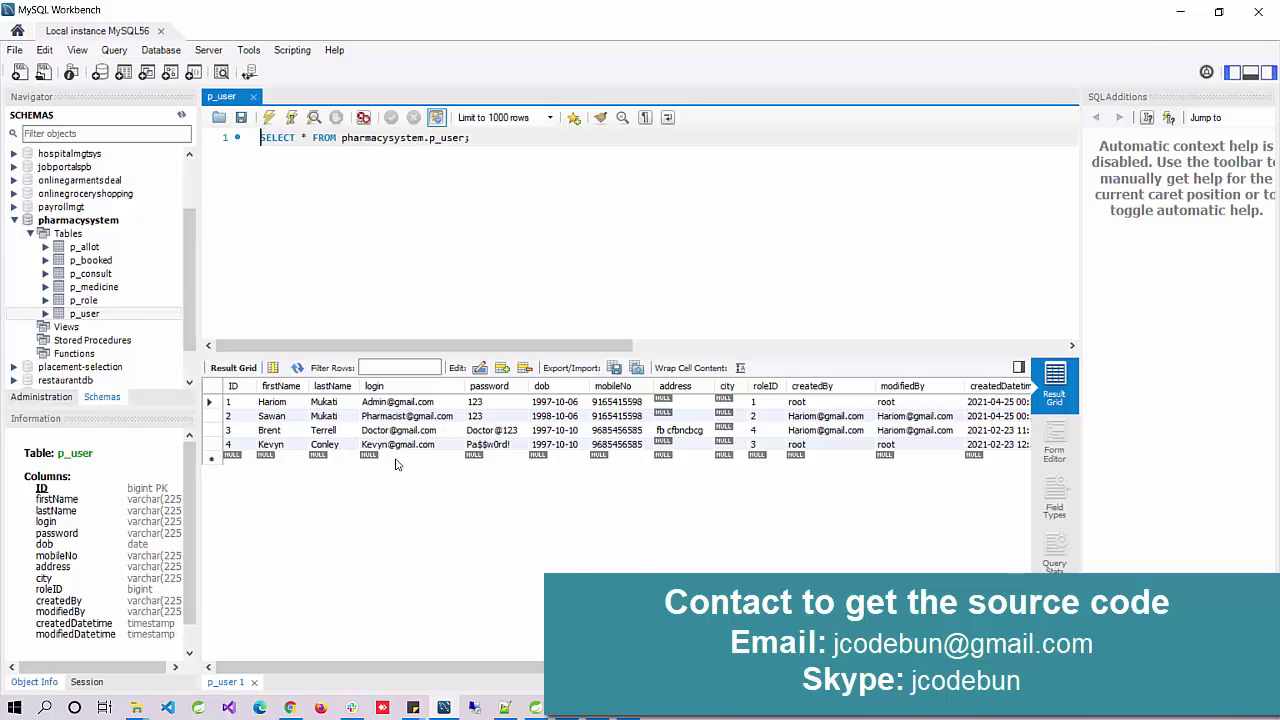
{"action": "left_click", "coordinate": [1180, 12]}
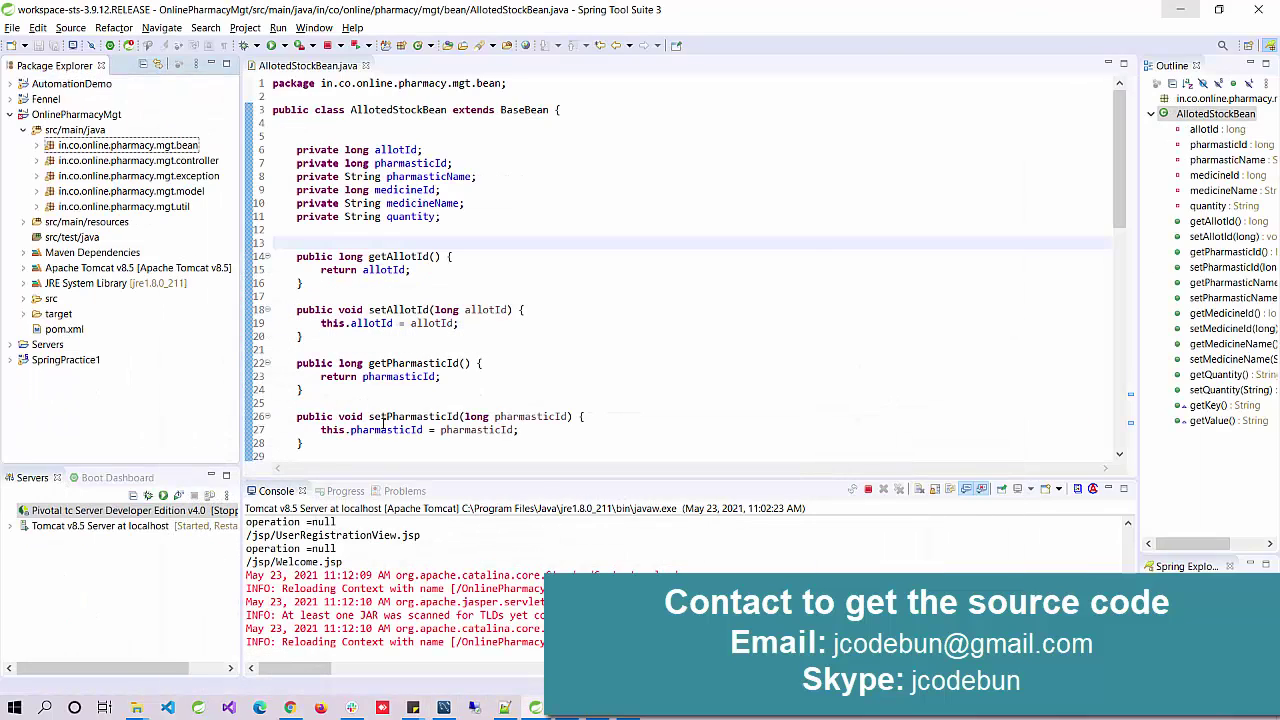
{"action": "right_click", "coordinate": [84, 116]}
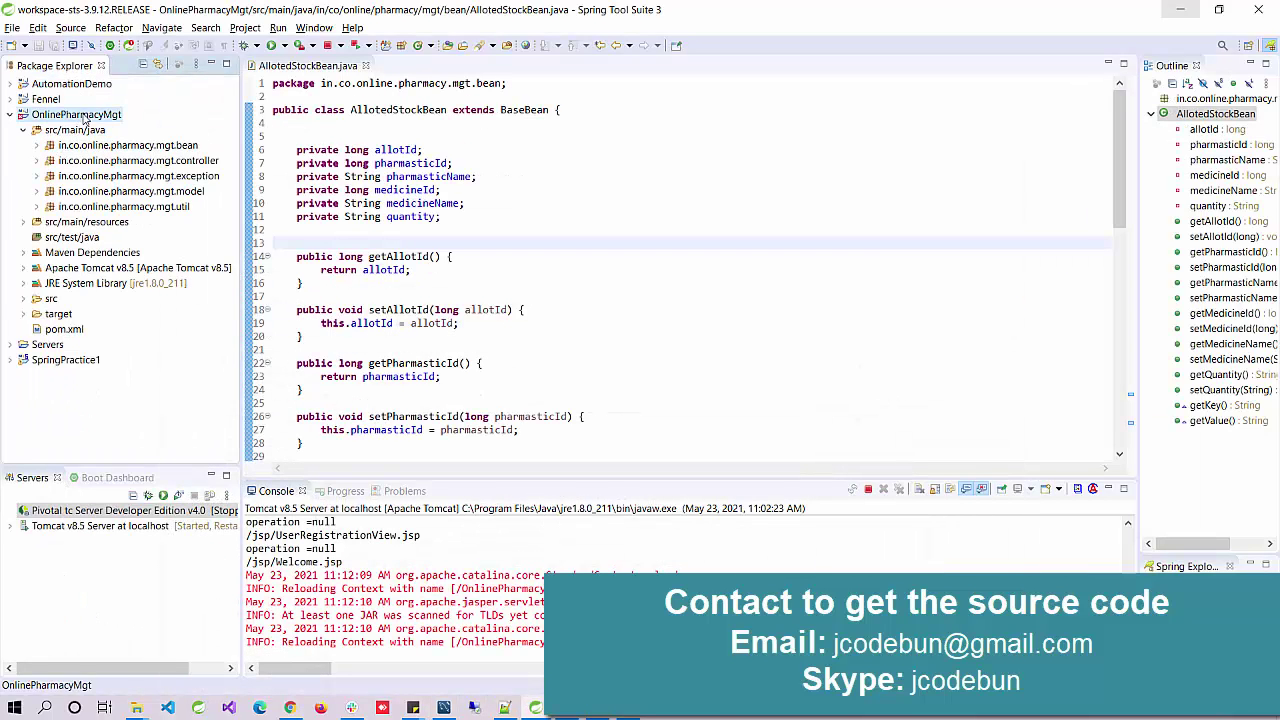
{"action": "left_click", "coordinate": [688, 376]}
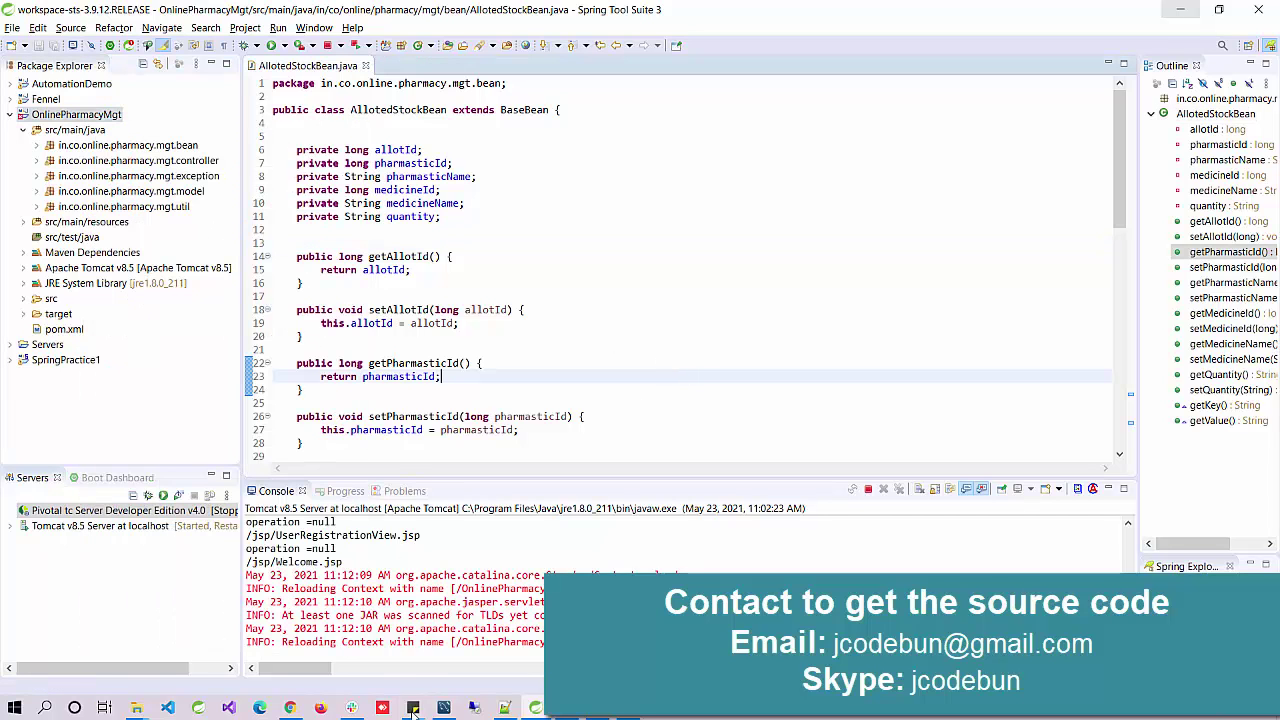
{"action": "mouse_move", "coordinate": [443, 708]}
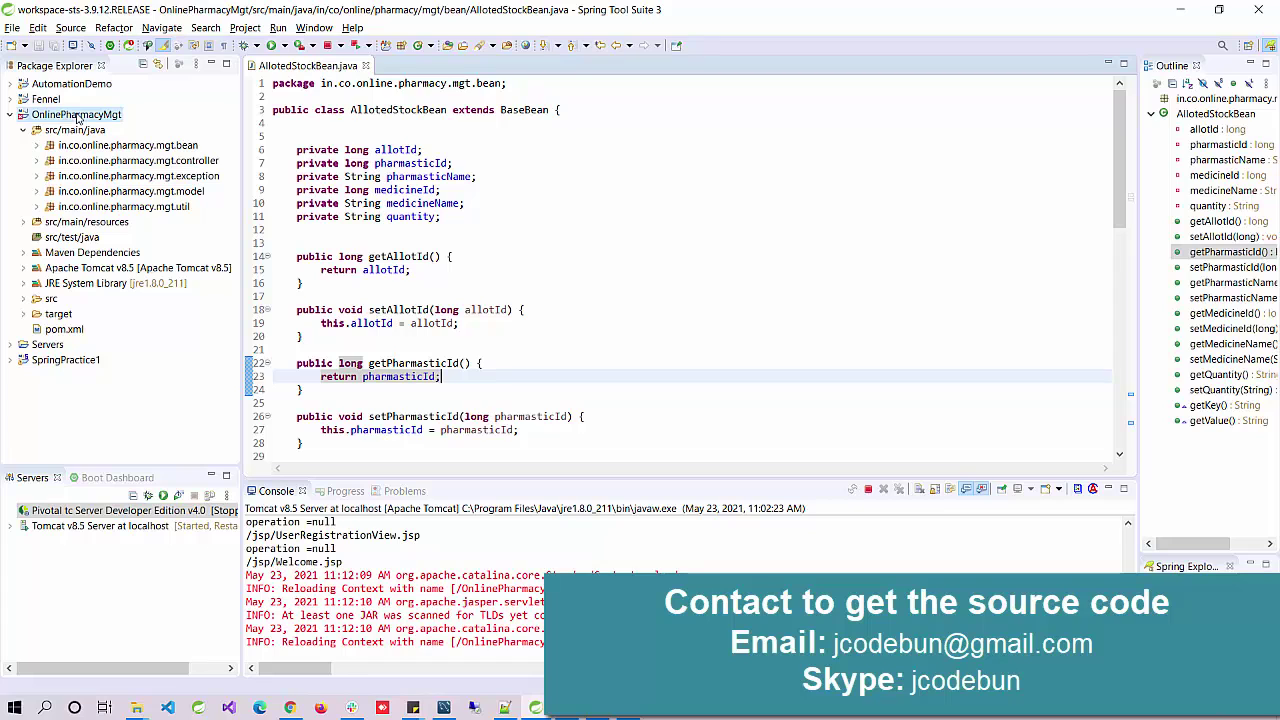
Step: Run OnlinePharmacyMgt on the Tomcat v8.5 server through Run As > Run on Server and confirm the restart
{"action": "right_click", "coordinate": [77, 118]}
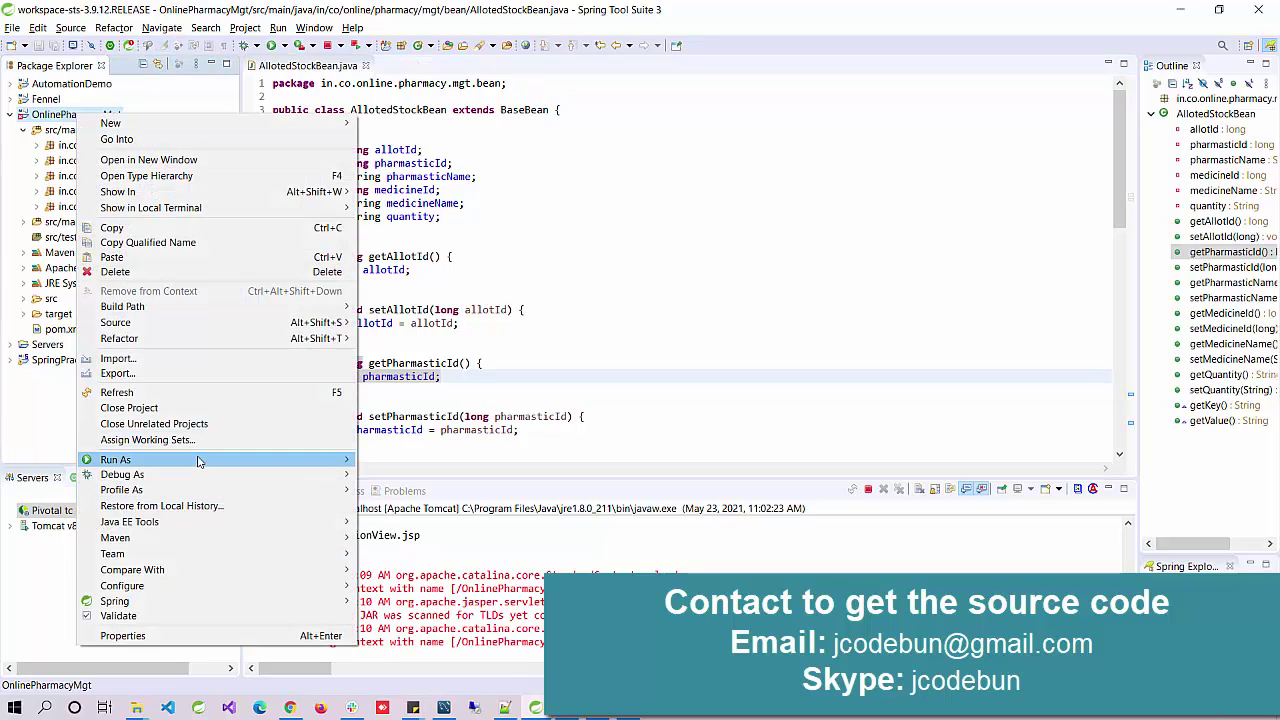
{"action": "mouse_move", "coordinate": [198, 462]}
{"action": "left_click", "coordinate": [560, 460]}
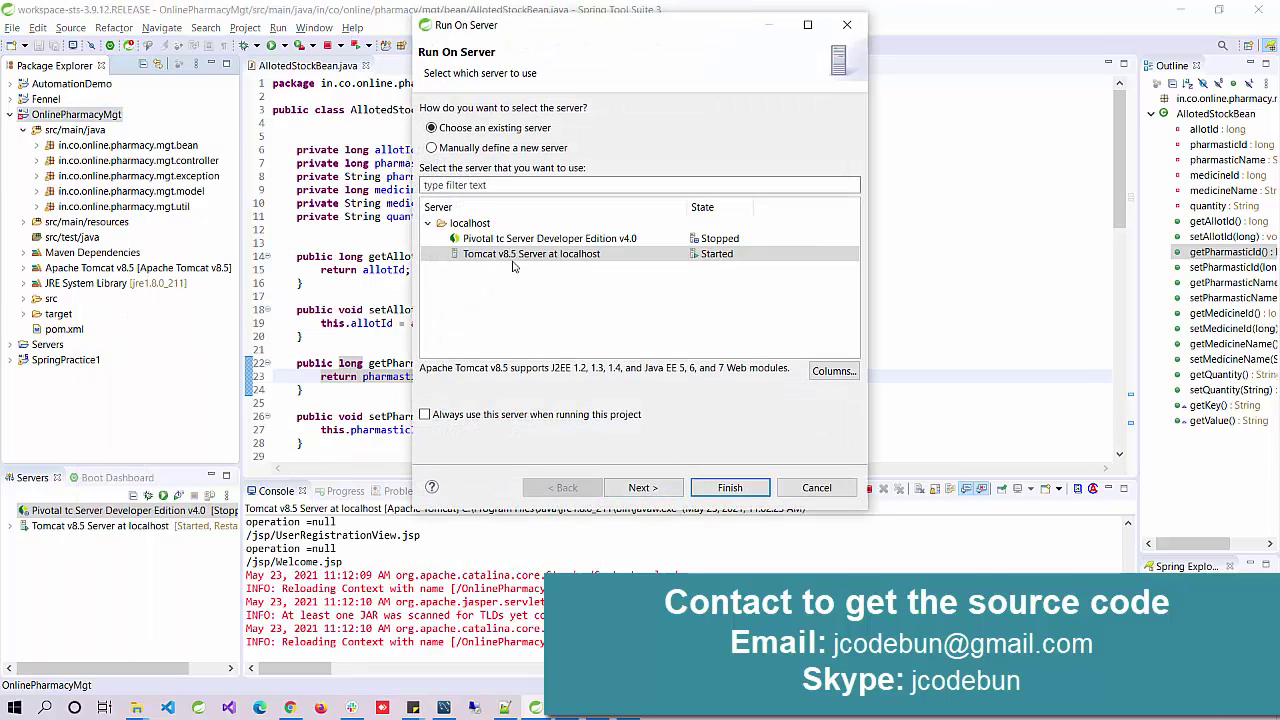
{"action": "left_click", "coordinate": [549, 262]}
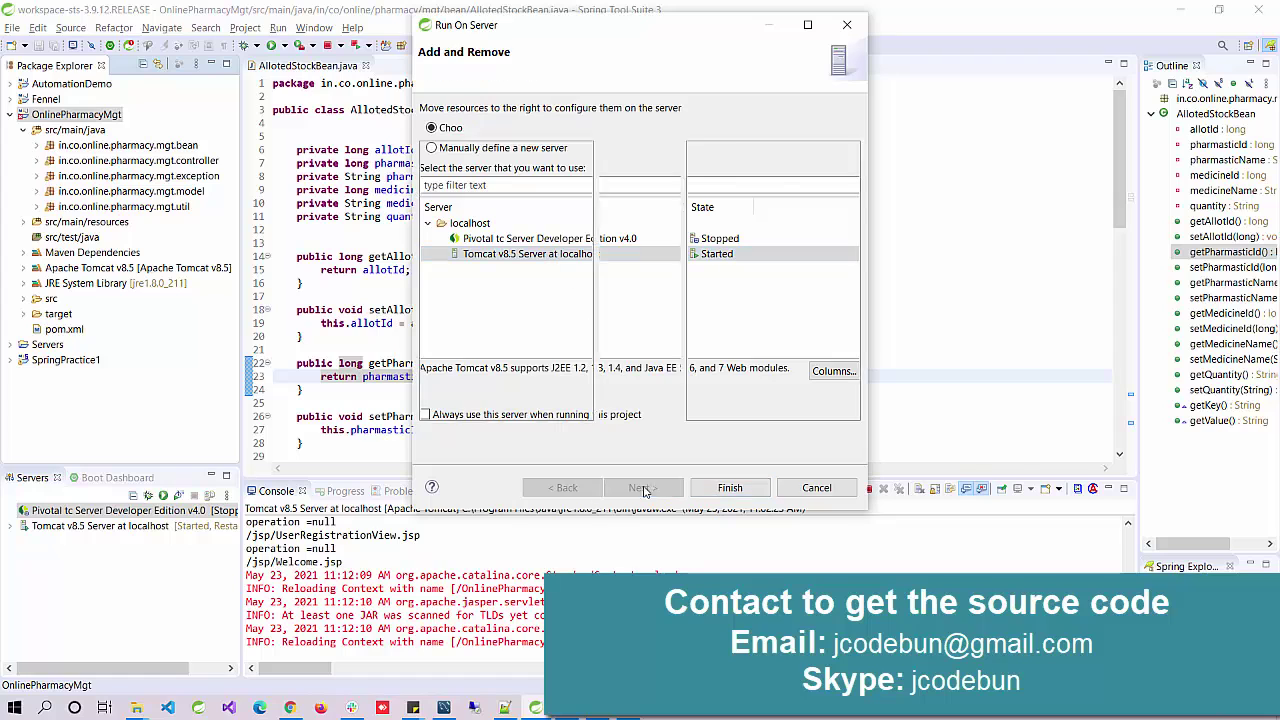
{"action": "left_click", "coordinate": [643, 488]}
{"action": "left_click", "coordinate": [720, 488]}
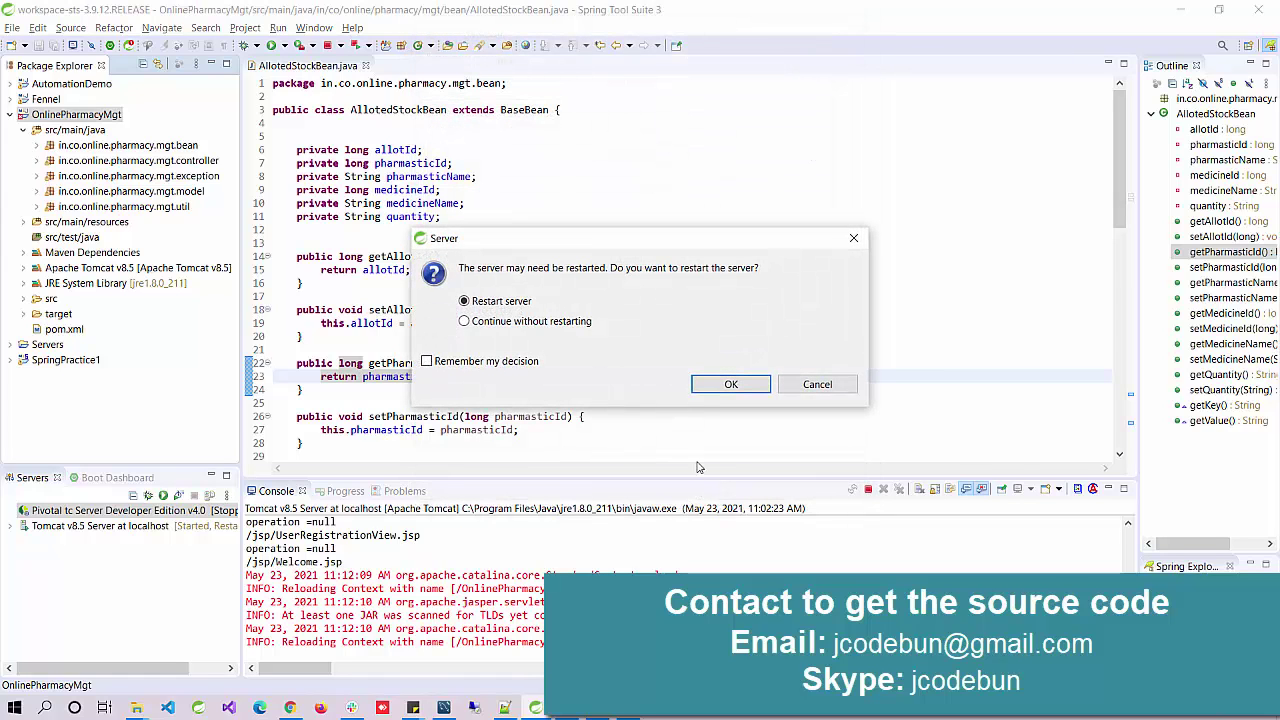
{"action": "left_click", "coordinate": [722, 386]}
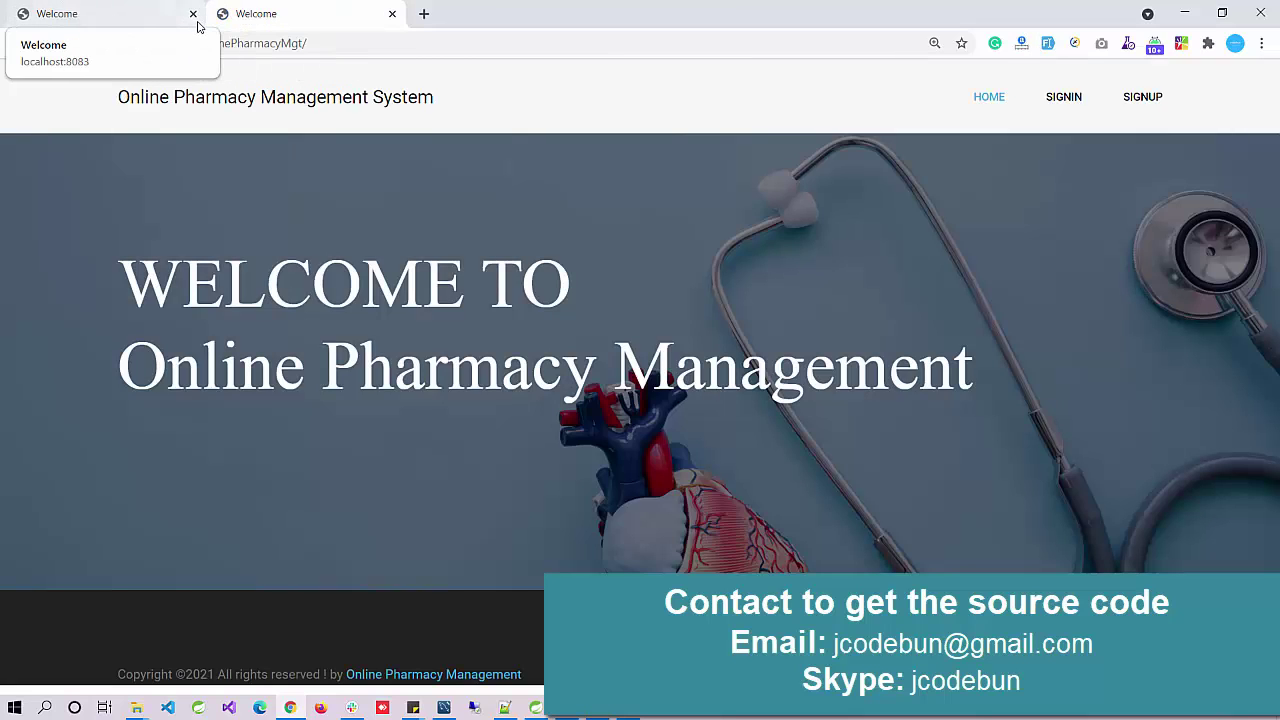
Step: Close the duplicate Welcome tab and highlight the site title, welcome heading and footer year 2021
{"action": "left_click", "coordinate": [193, 14]}
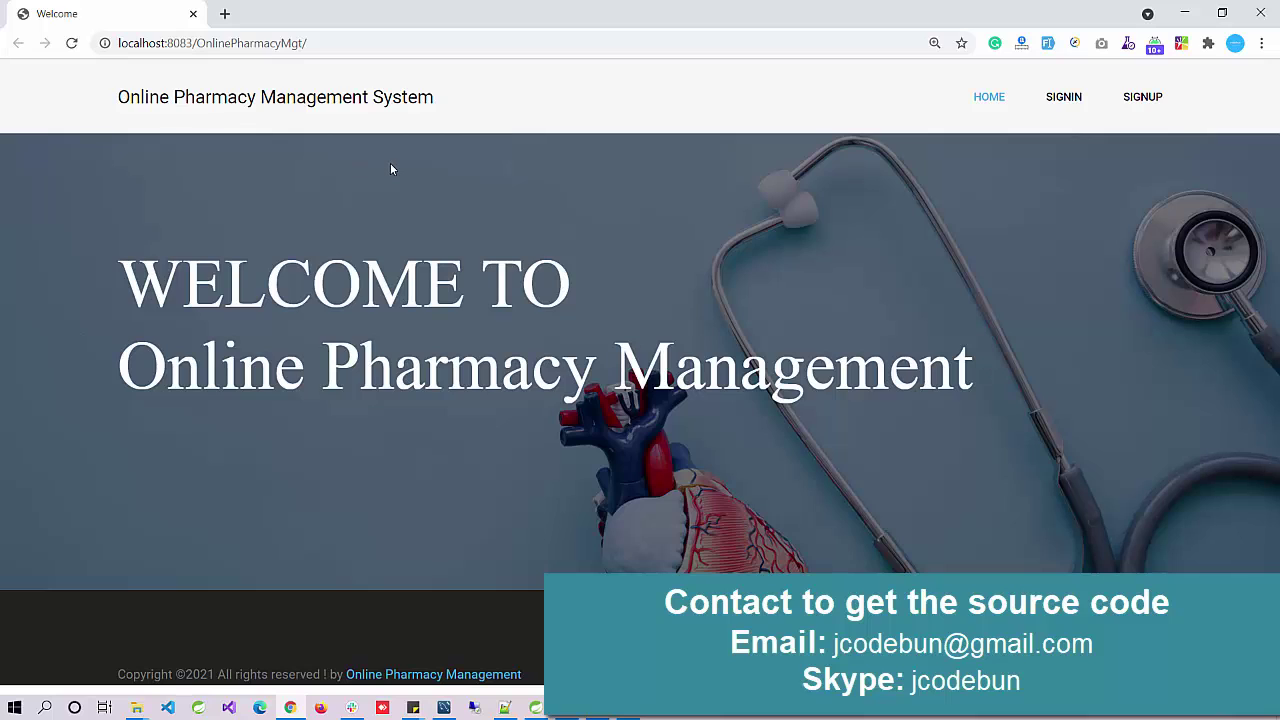
{"action": "left_click_drag", "start_coordinate": [172, 97], "coordinate": [314, 117]}
{"action": "left_click", "coordinate": [314, 117]}
{"action": "left_click_drag", "start_coordinate": [136, 257], "coordinate": [1004, 490]}
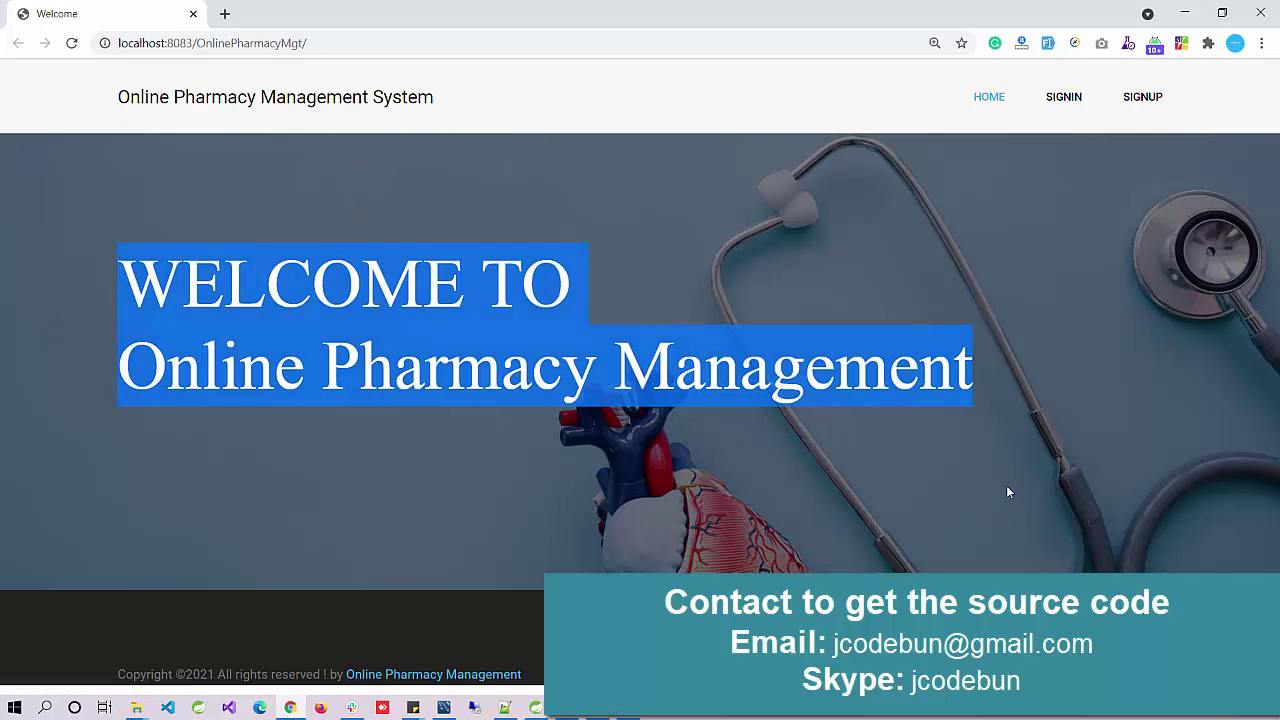
{"action": "left_click_drag", "start_coordinate": [528, 681], "coordinate": [103, 677]}
{"action": "left_click", "coordinate": [103, 677]}
{"action": "double_click", "coordinate": [199, 674]}
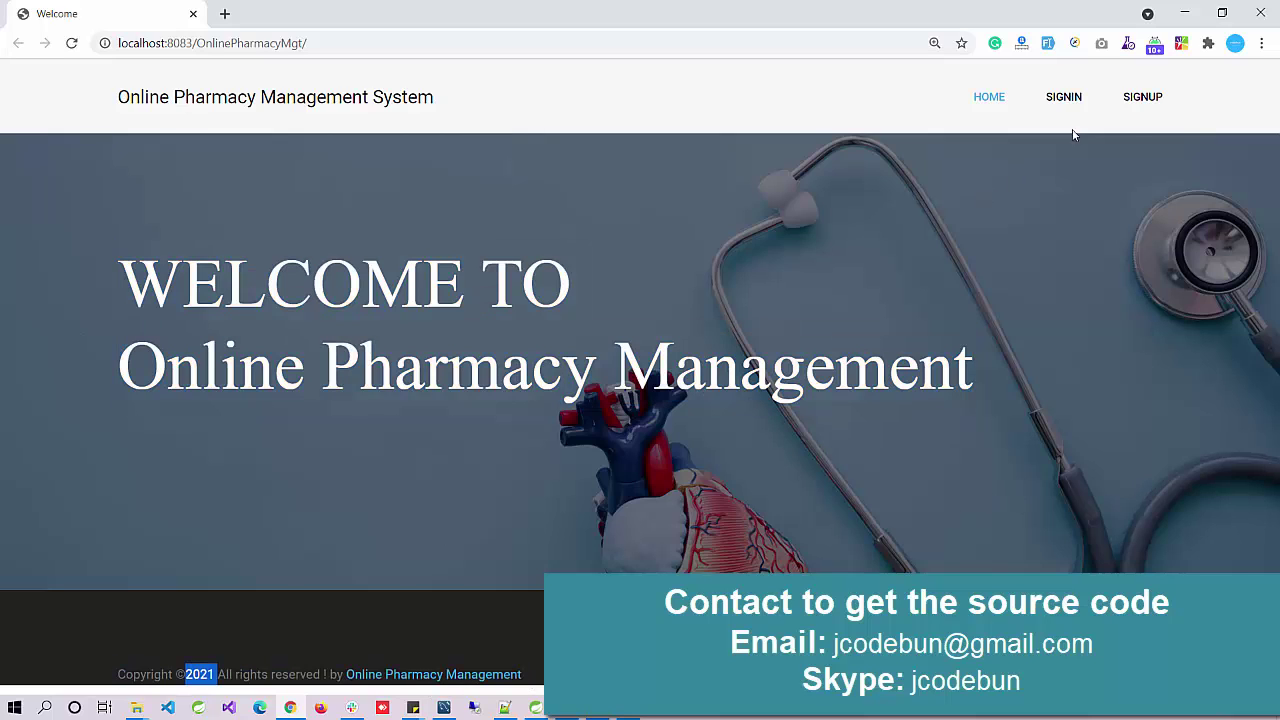
Step: Open the SIGNUP registration page and scroll through its form
{"action": "left_click", "coordinate": [1126, 98]}
{"action": "scroll", "coordinate": [574, 357], "scroll_direction": "down", "scroll_amount": 3}
{"action": "scroll", "coordinate": [554, 365], "scroll_direction": "up", "scroll_amount": 3}
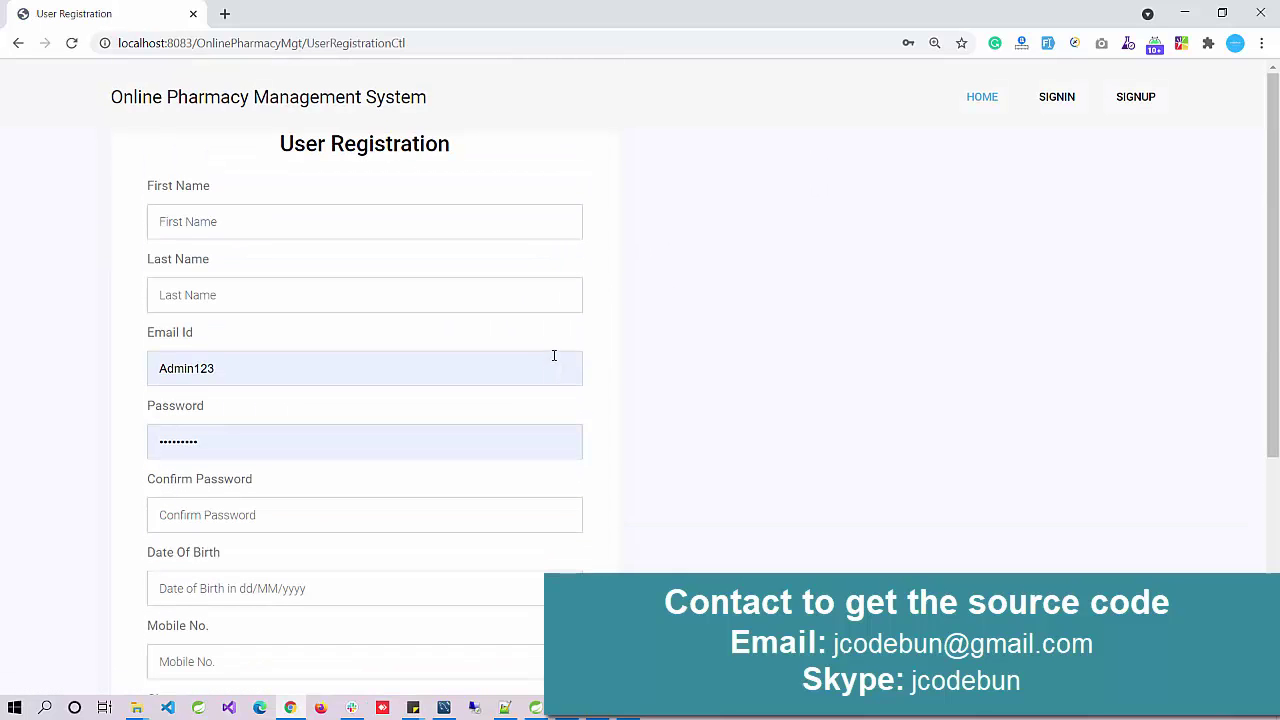
{"action": "scroll", "coordinate": [491, 349], "scroll_direction": "down", "scroll_amount": 4}
{"action": "scroll", "coordinate": [490, 345], "scroll_direction": "up", "scroll_amount": 4}
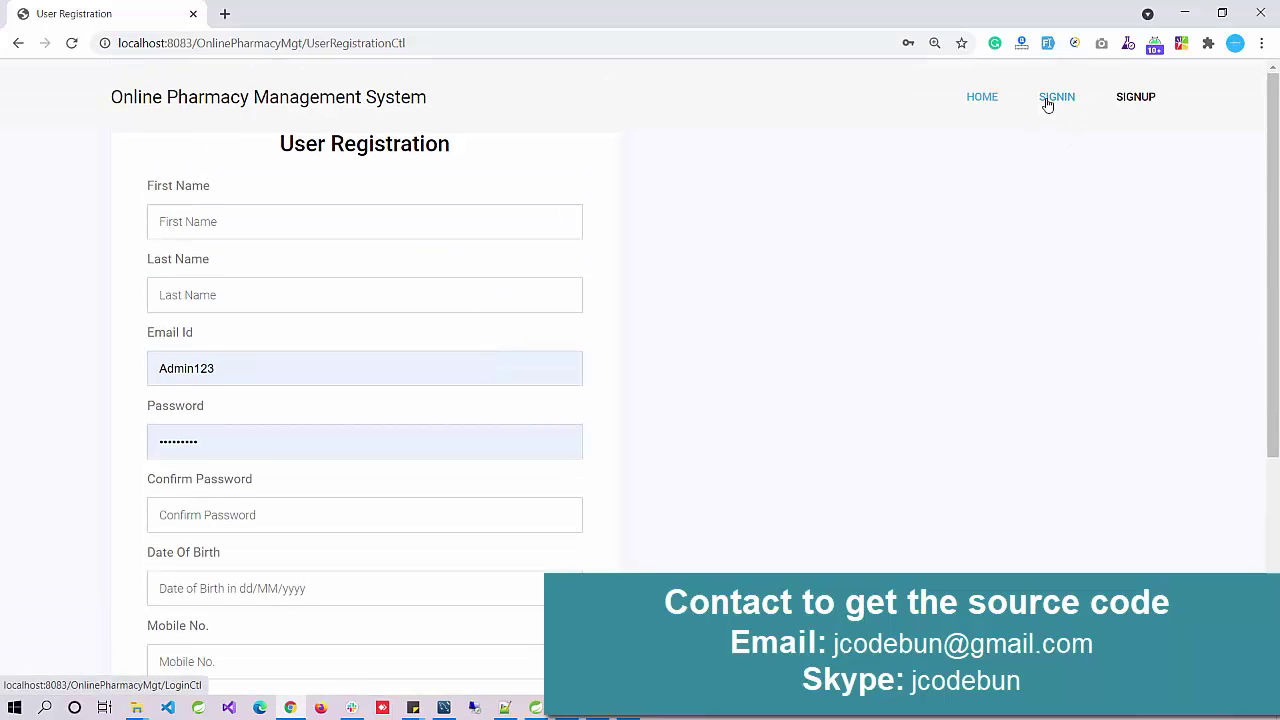
{"action": "scroll", "coordinate": [218, 300], "scroll_direction": "down", "scroll_amount": 4}
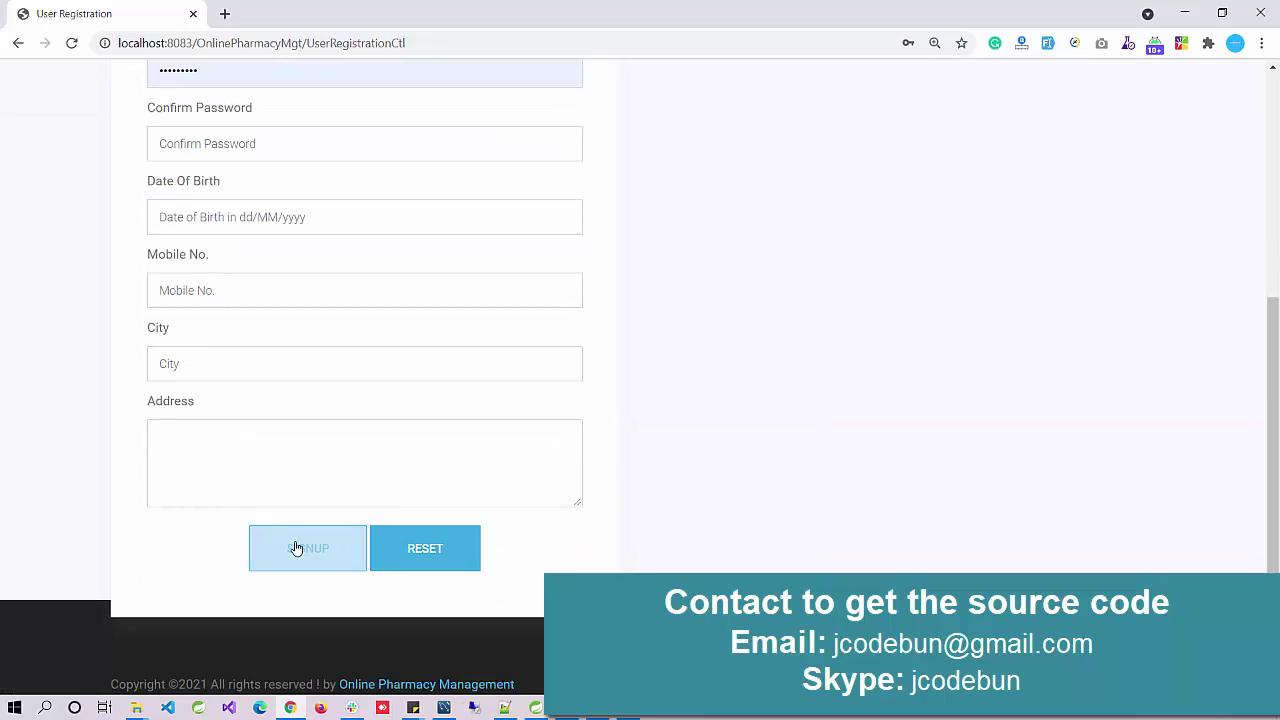
{"action": "scroll", "coordinate": [359, 452], "scroll_direction": "up", "scroll_amount": 2}
{"action": "scroll", "coordinate": [359, 452], "scroll_direction": "up", "scroll_amount": 2}
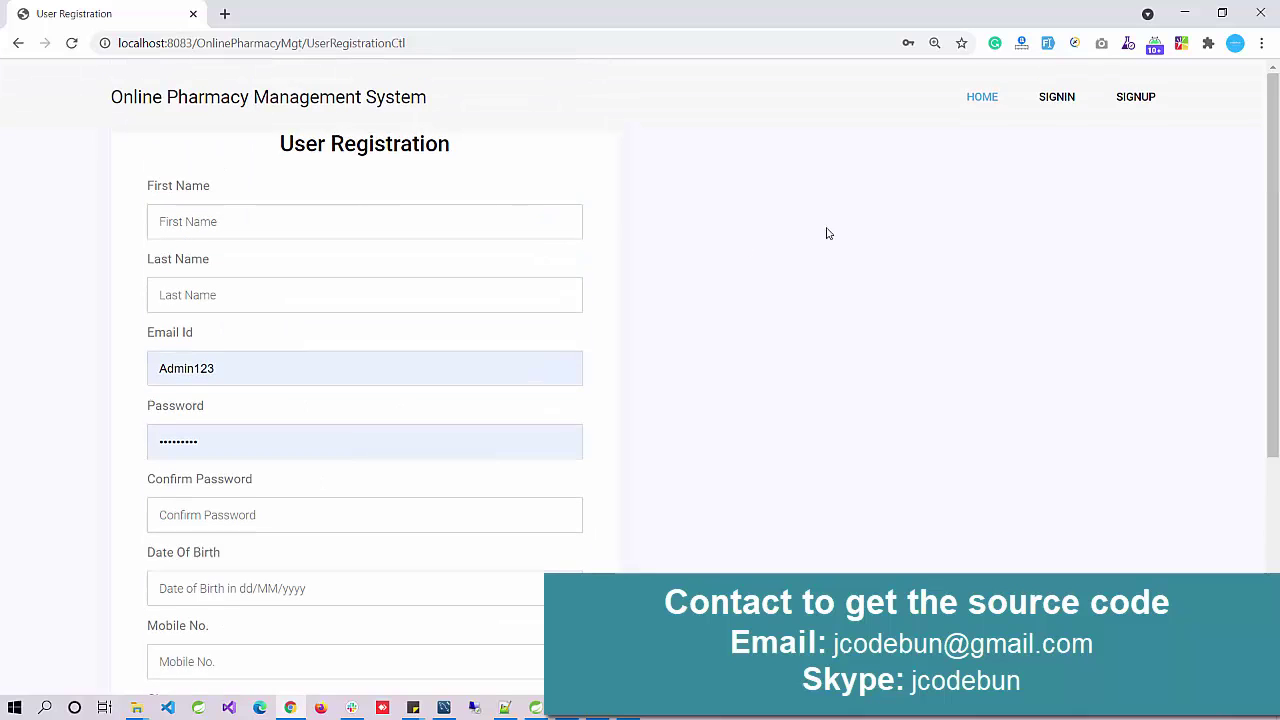
Step: Go to the SIGNIN Login page and select the saved username in its login field
{"action": "left_click", "coordinate": [1046, 104]}
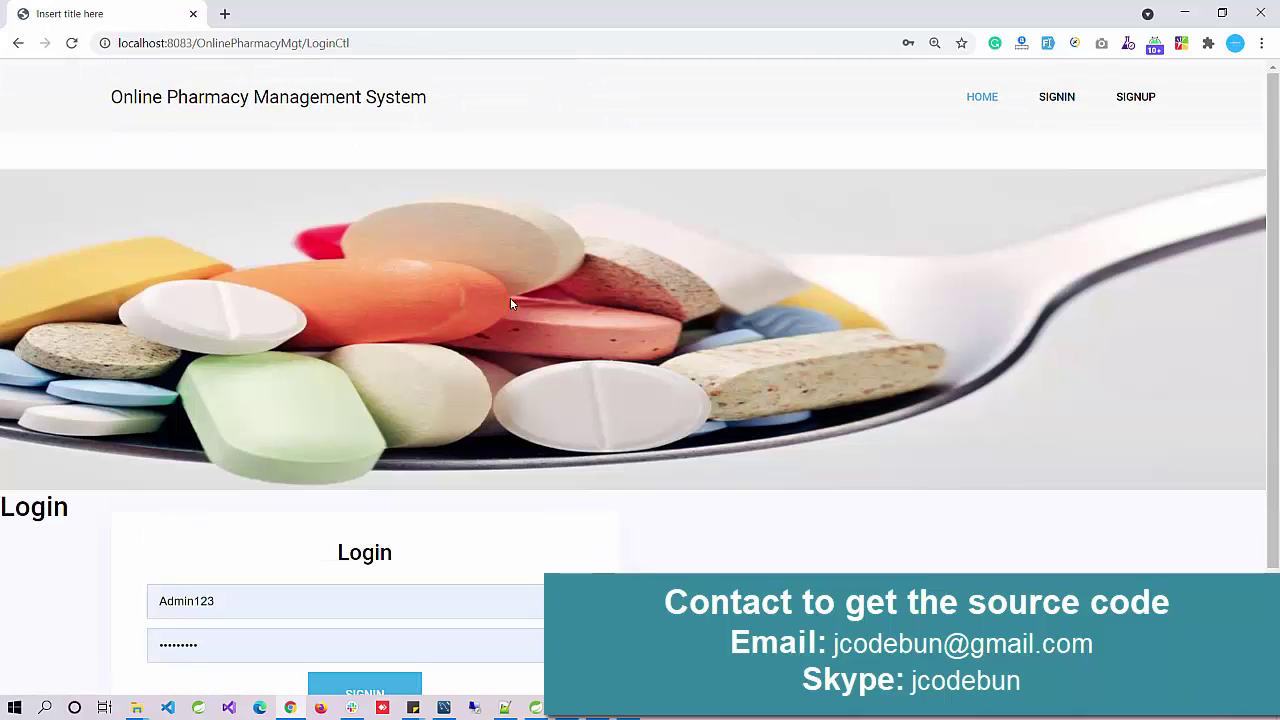
{"action": "scroll", "coordinate": [495, 308], "scroll_direction": "down", "scroll_amount": 2}
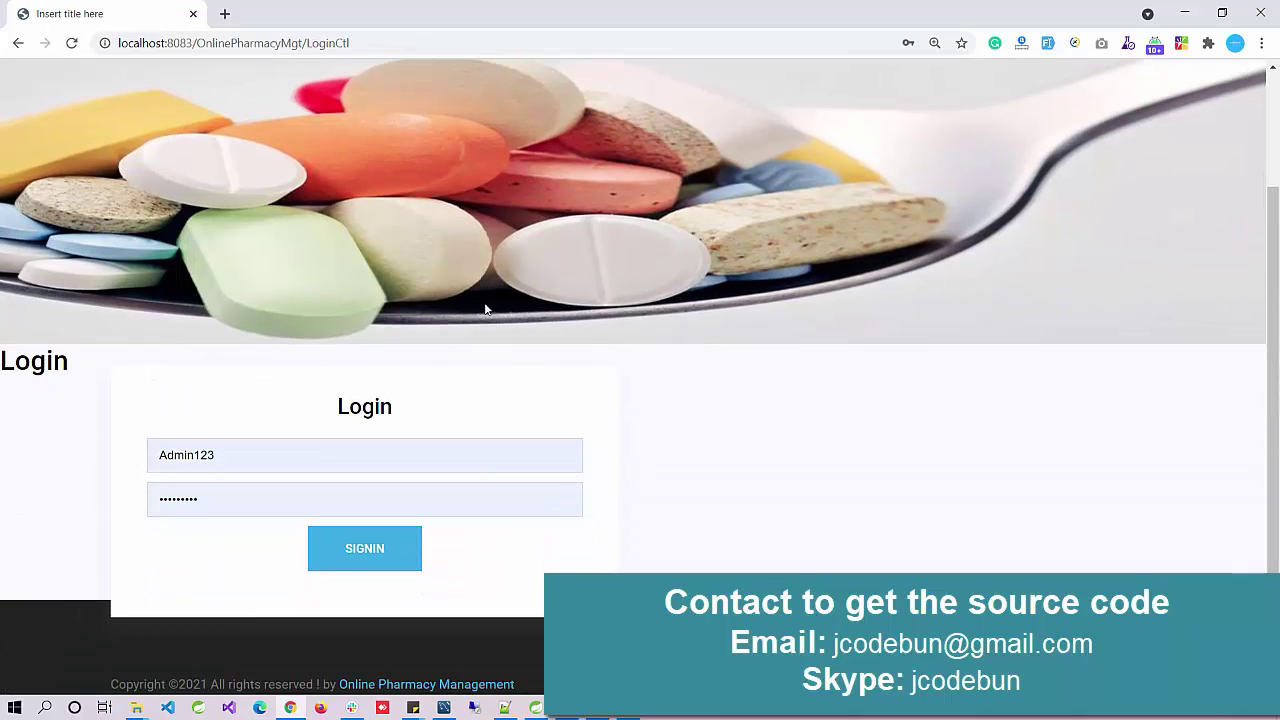
{"action": "double_click", "coordinate": [218, 457]}
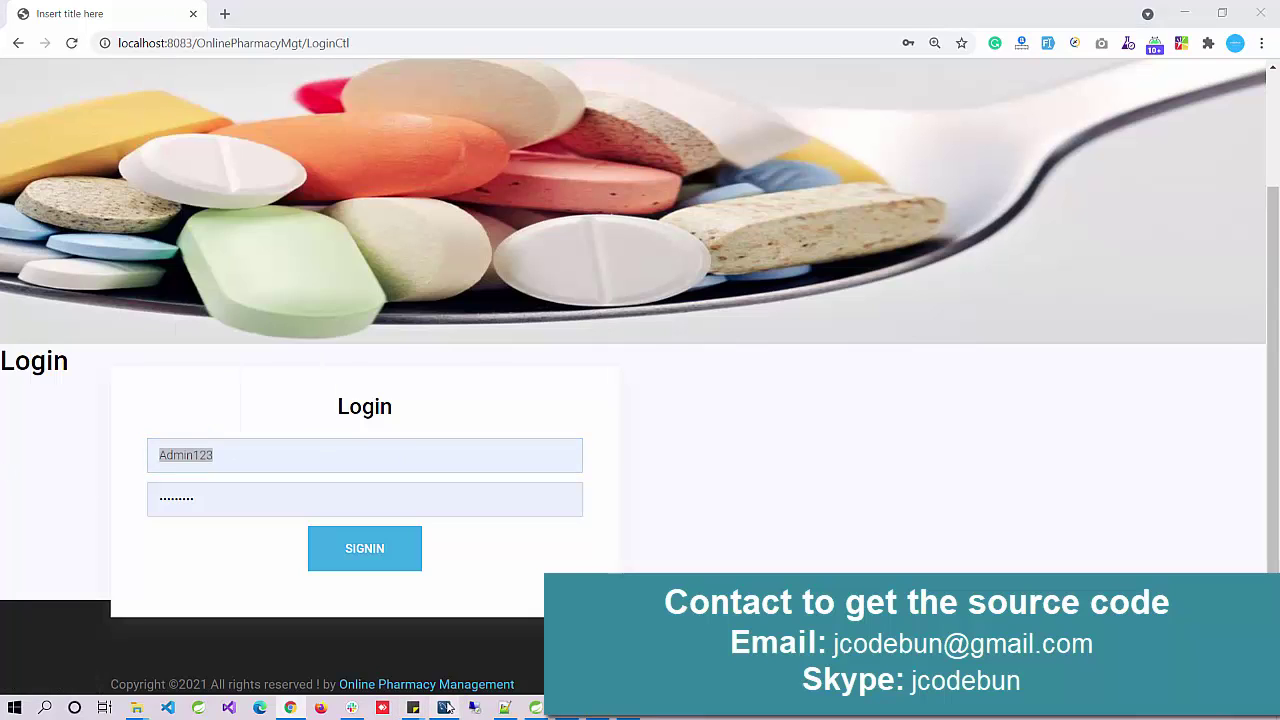
{"action": "left_click", "coordinate": [444, 707]}
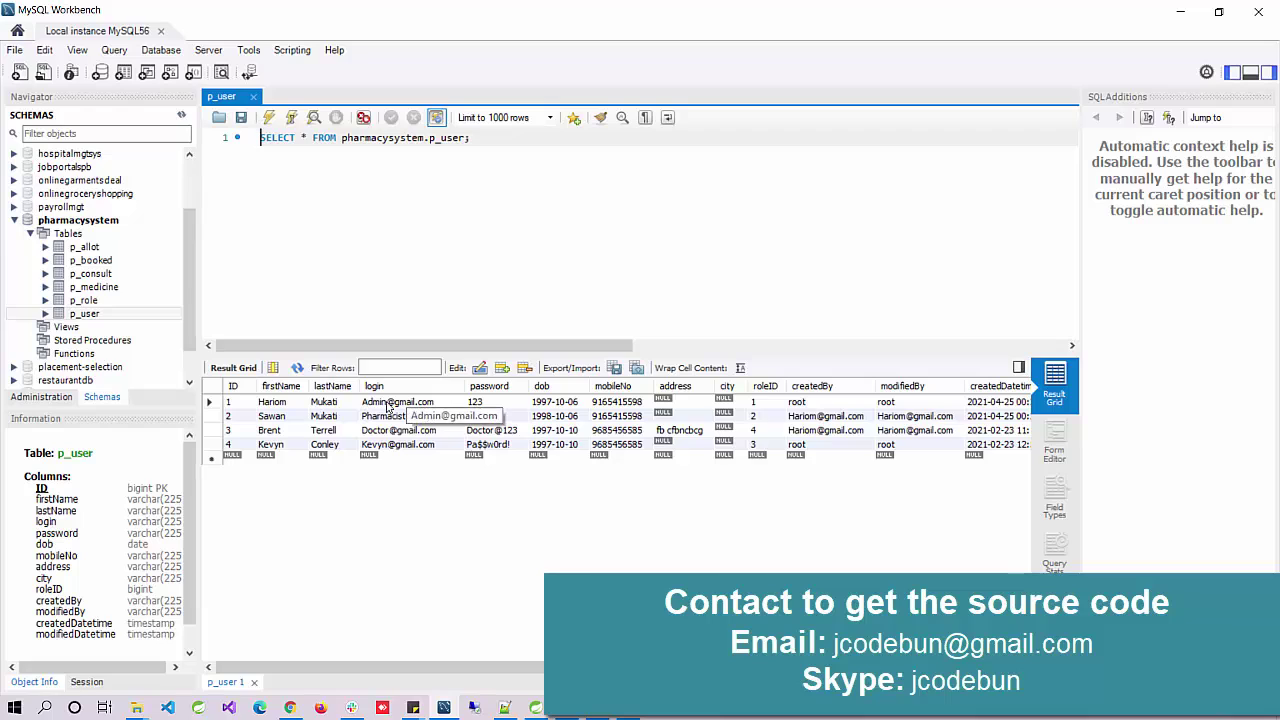
Step: Copy the admin's login e-mail from row 1 of the p_user result grid
{"action": "left_click", "coordinate": [386, 403]}
{"action": "double_click", "coordinate": [392, 404]}
{"action": "key", "text": "ctrl+c"}
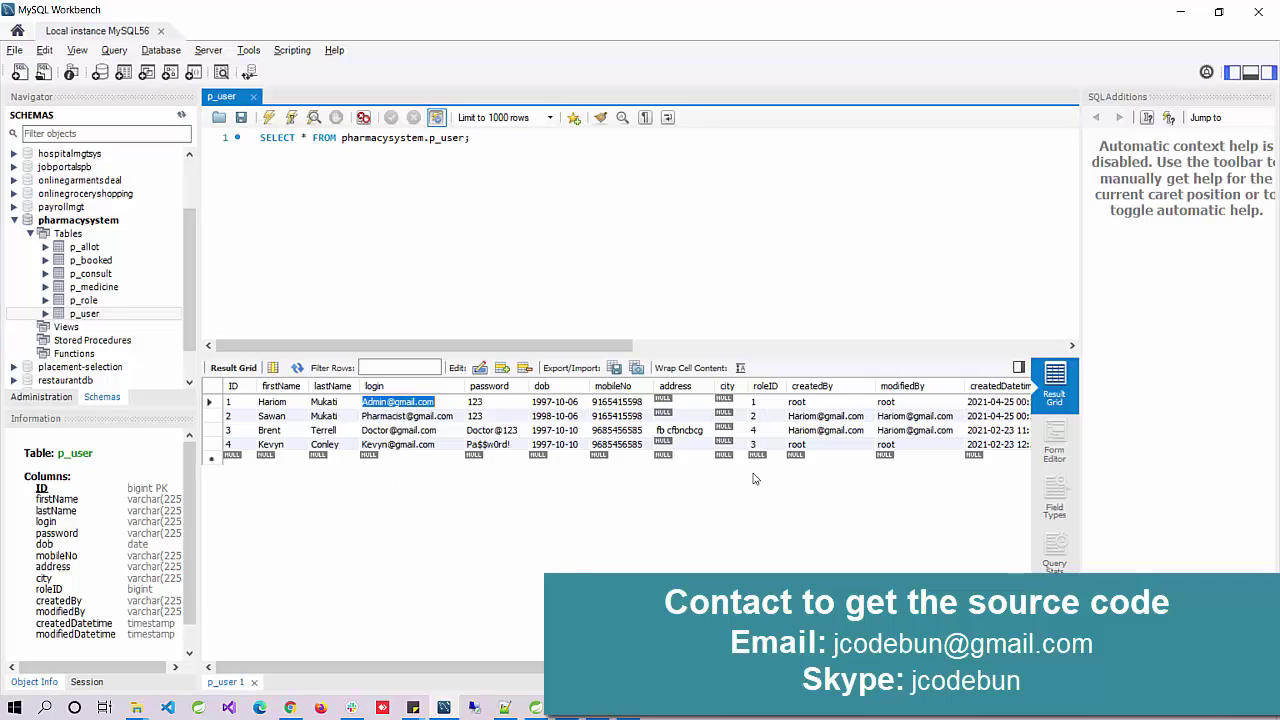
{"action": "key", "text": "Escape"}
{"action": "key", "text": "alt+Tab"}
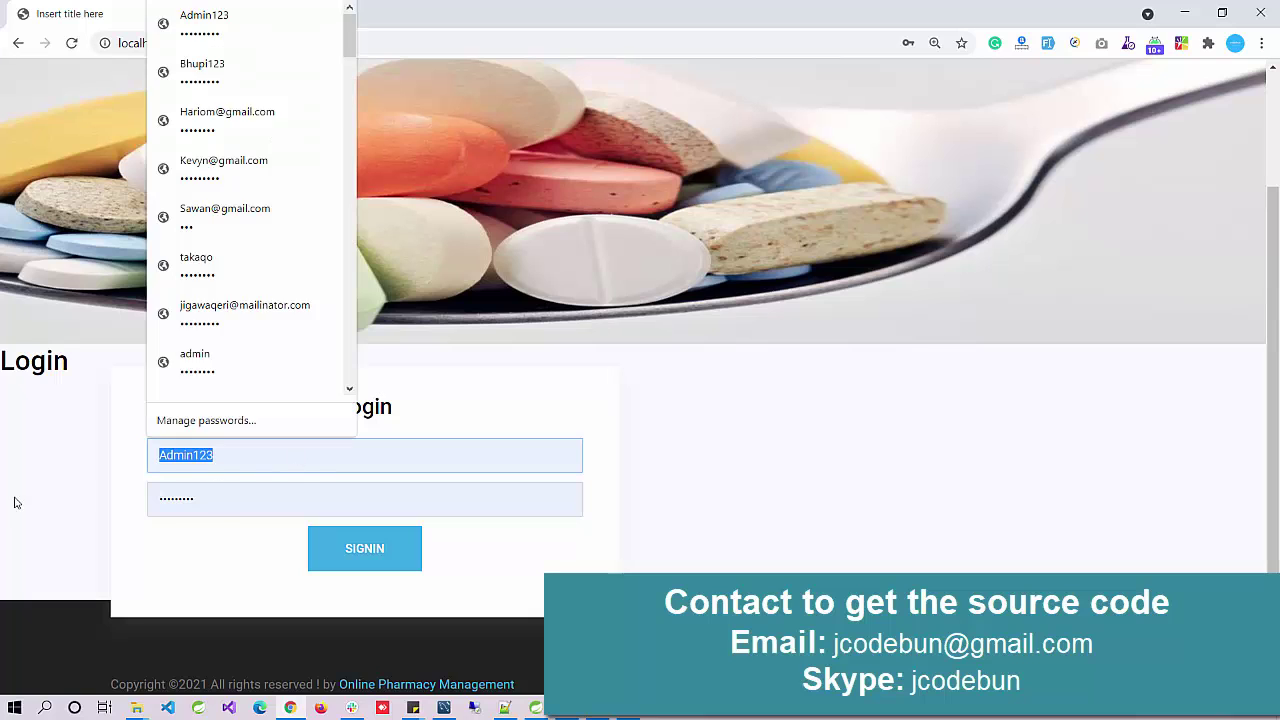
Step: Paste the admin's login e-mail and the password copied from Workbench into the login form, then sign in
{"action": "key", "text": "ctrl+v"}
{"action": "left_click", "coordinate": [72, 455]}
{"action": "key", "text": "alt+Tab"}
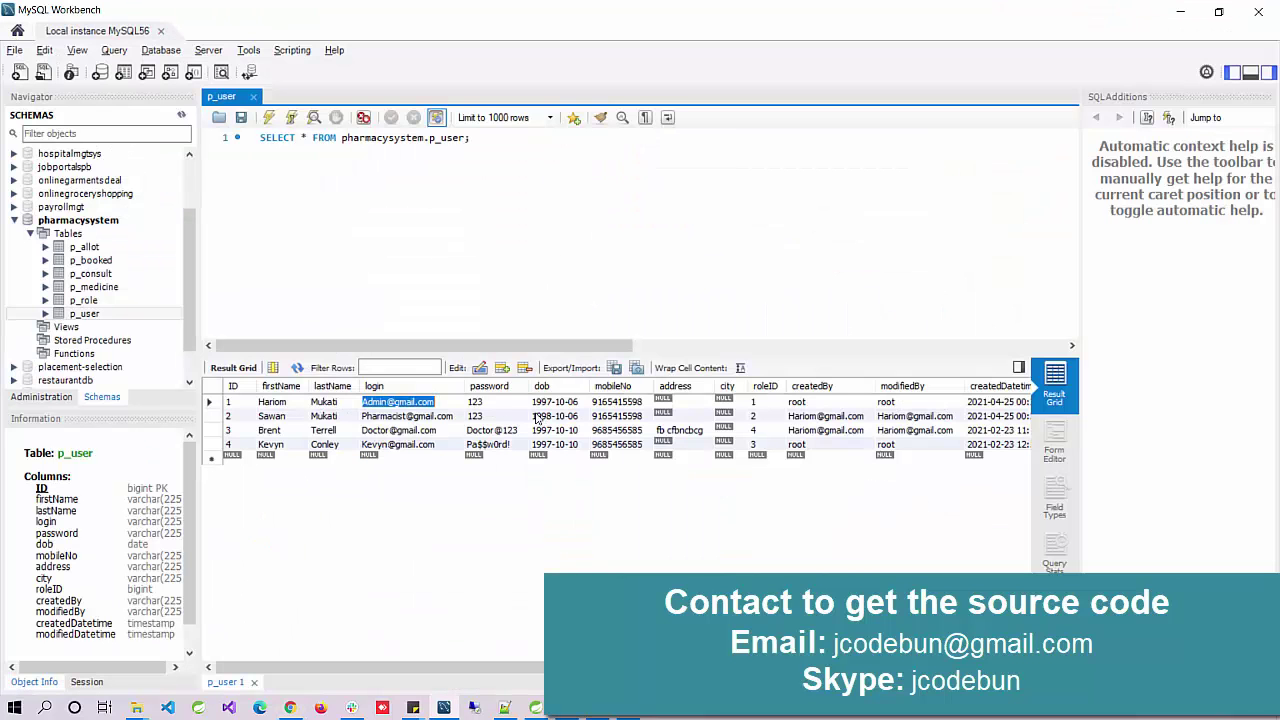
{"action": "double_click", "coordinate": [476, 402]}
{"action": "key", "text": "ctrl+c"}
{"action": "key", "text": "alt+Tab"}
{"action": "key", "text": "ctrl+a"}
{"action": "key", "text": "ctrl+v"}
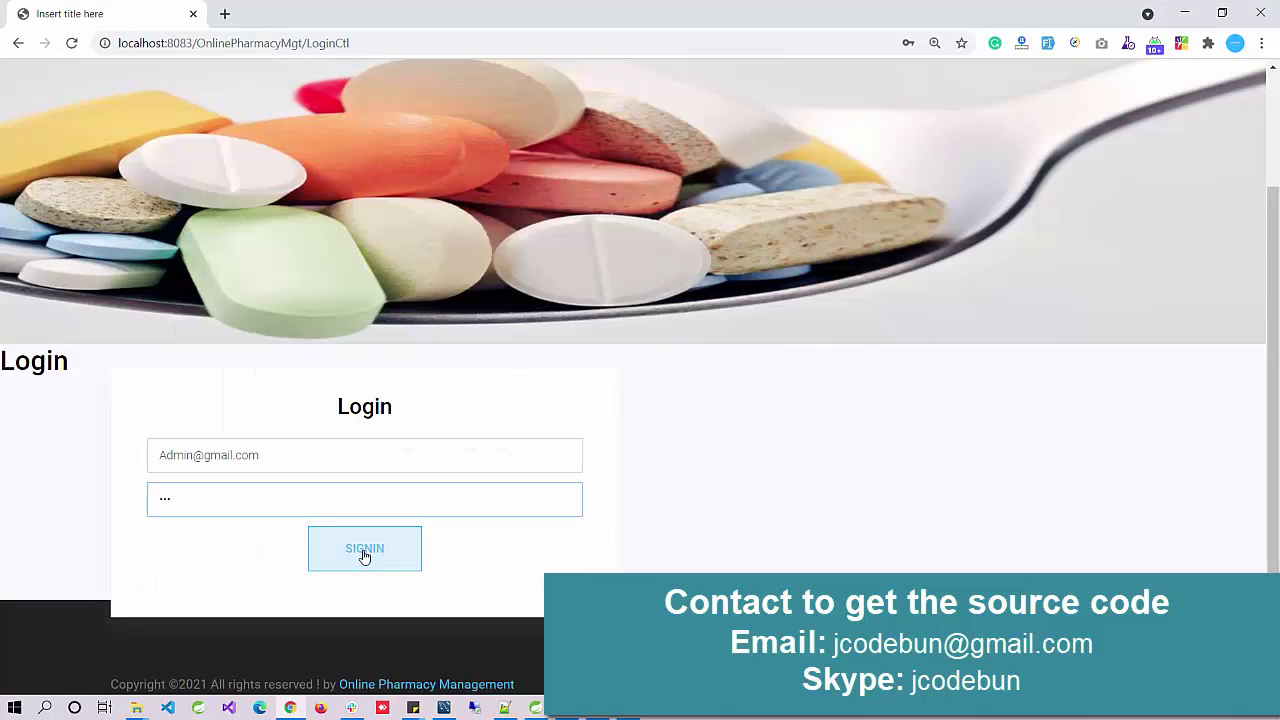
{"action": "left_click", "coordinate": [363, 553]}
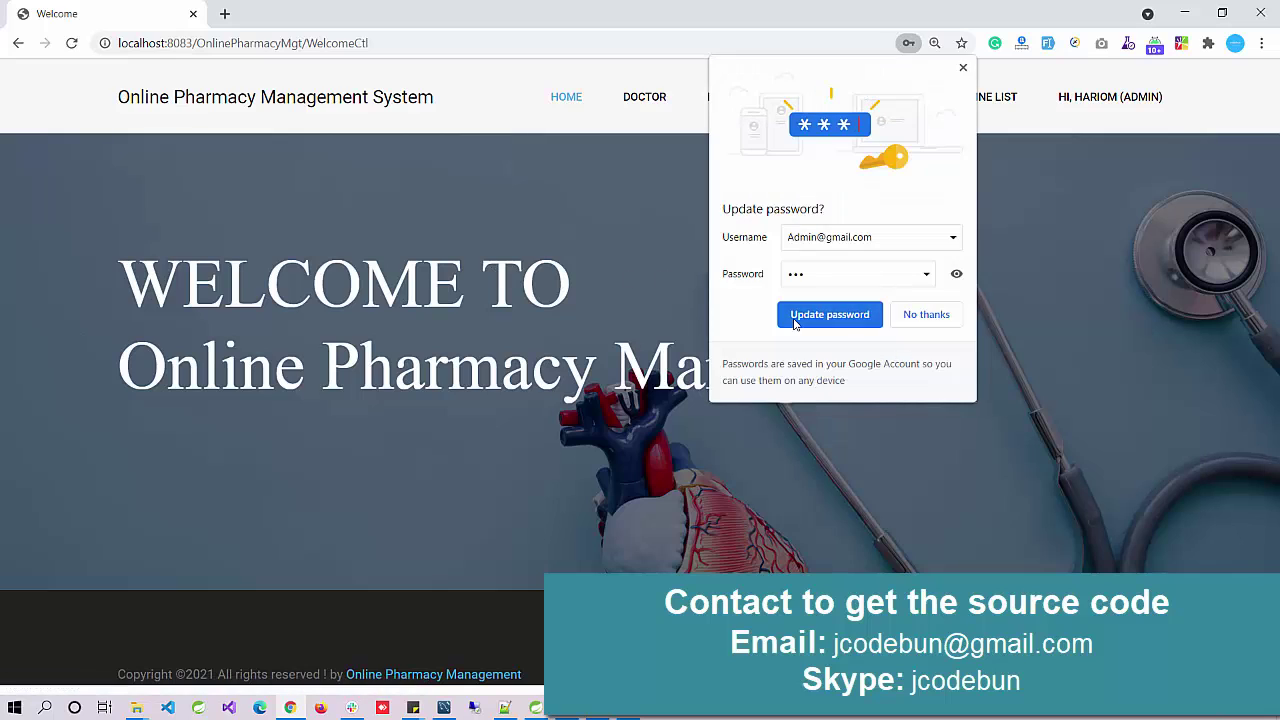
Step: Save the updated password in the browser and open DOCTOR > Doctor List
{"action": "left_click", "coordinate": [829, 314]}
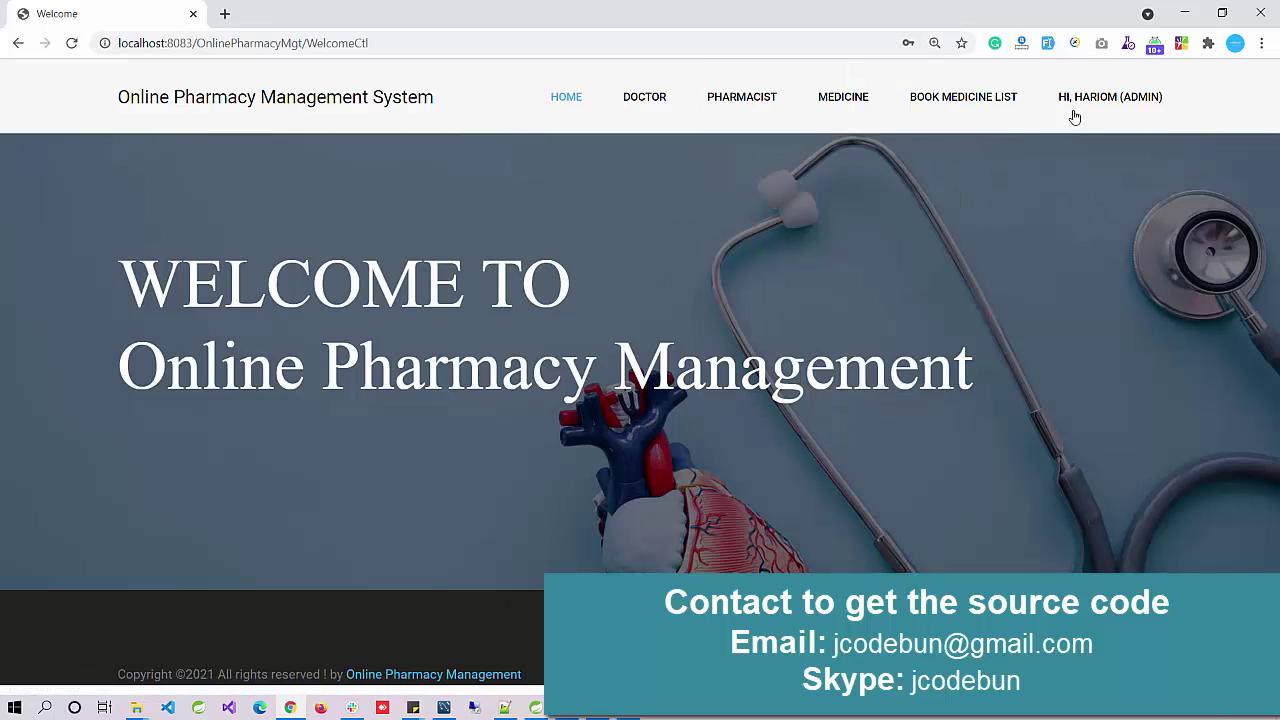
{"action": "mouse_move", "coordinate": [1108, 108]}
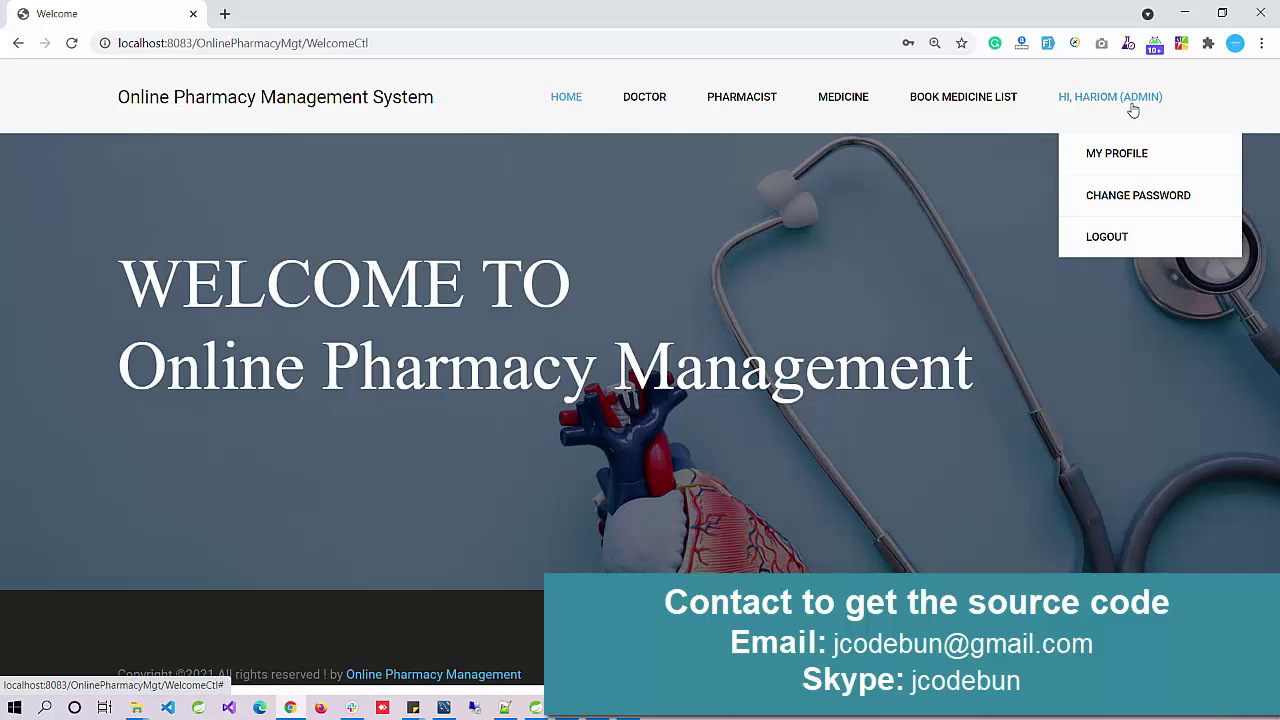
{"action": "mouse_move", "coordinate": [646, 107]}
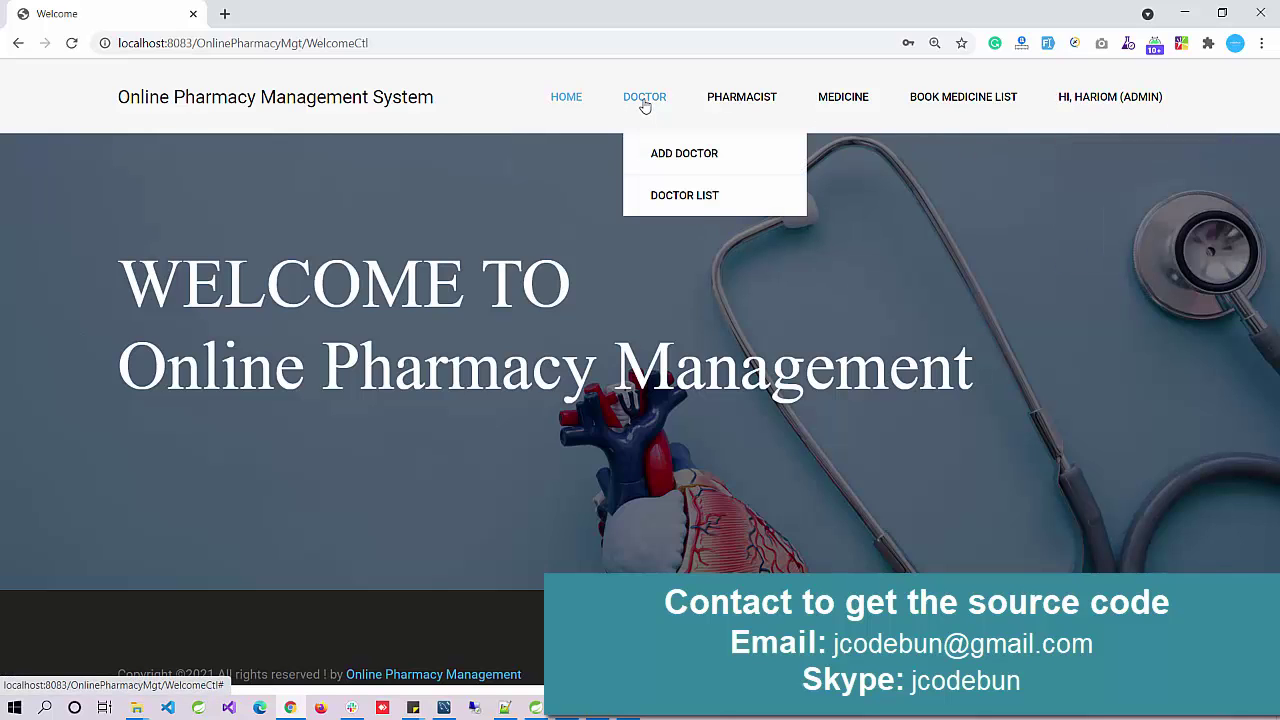
{"action": "left_click", "coordinate": [660, 212]}
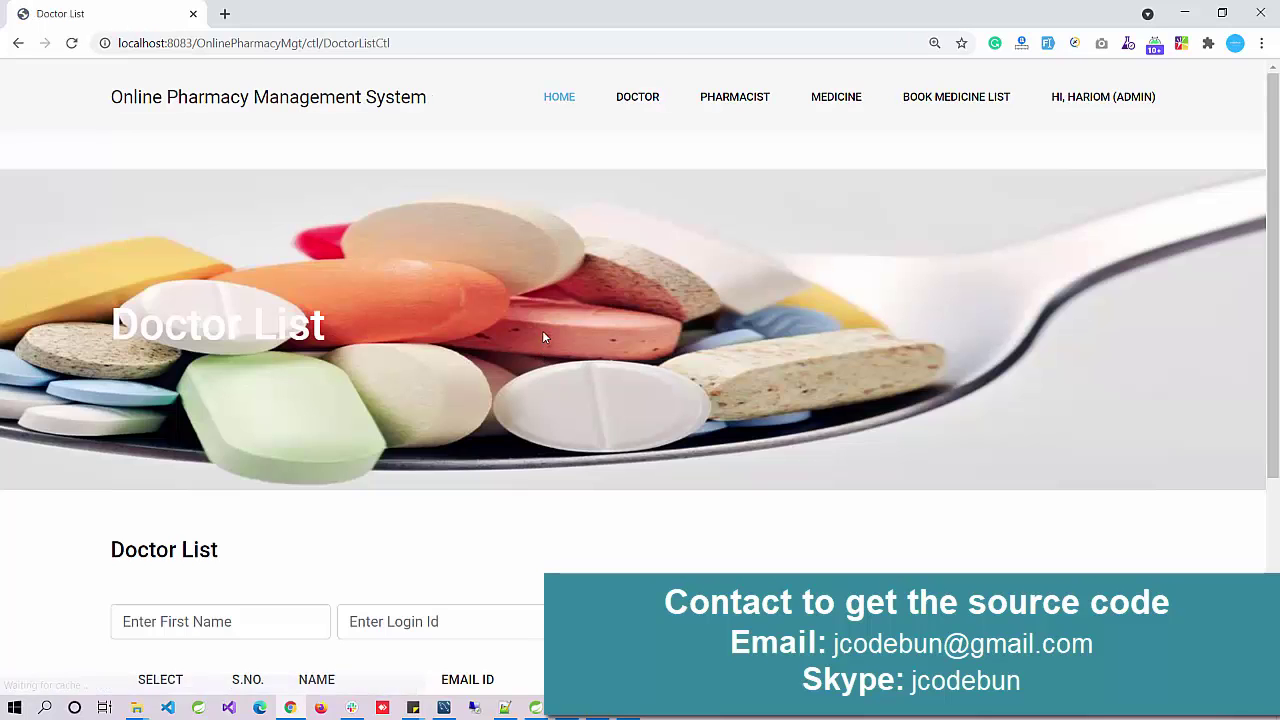
{"action": "scroll", "coordinate": [543, 333], "scroll_direction": "down", "scroll_amount": 3}
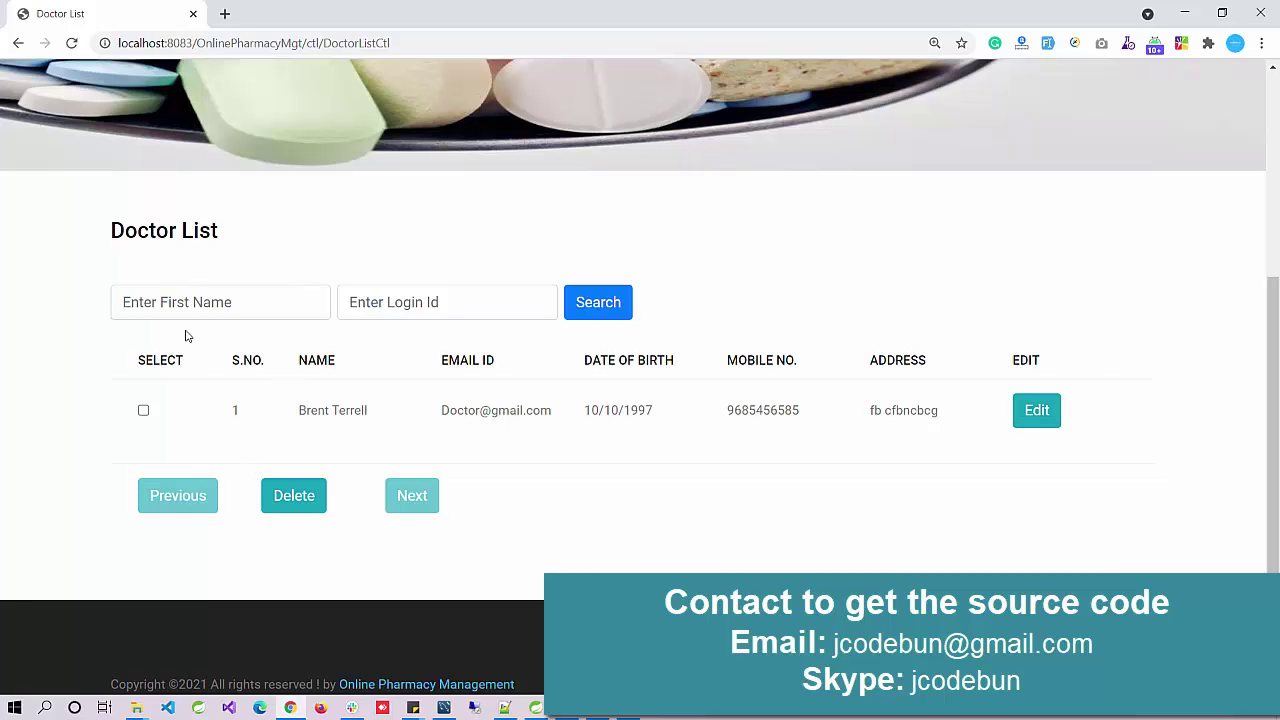
{"action": "scroll", "coordinate": [550, 476], "scroll_direction": "up", "scroll_amount": 3}
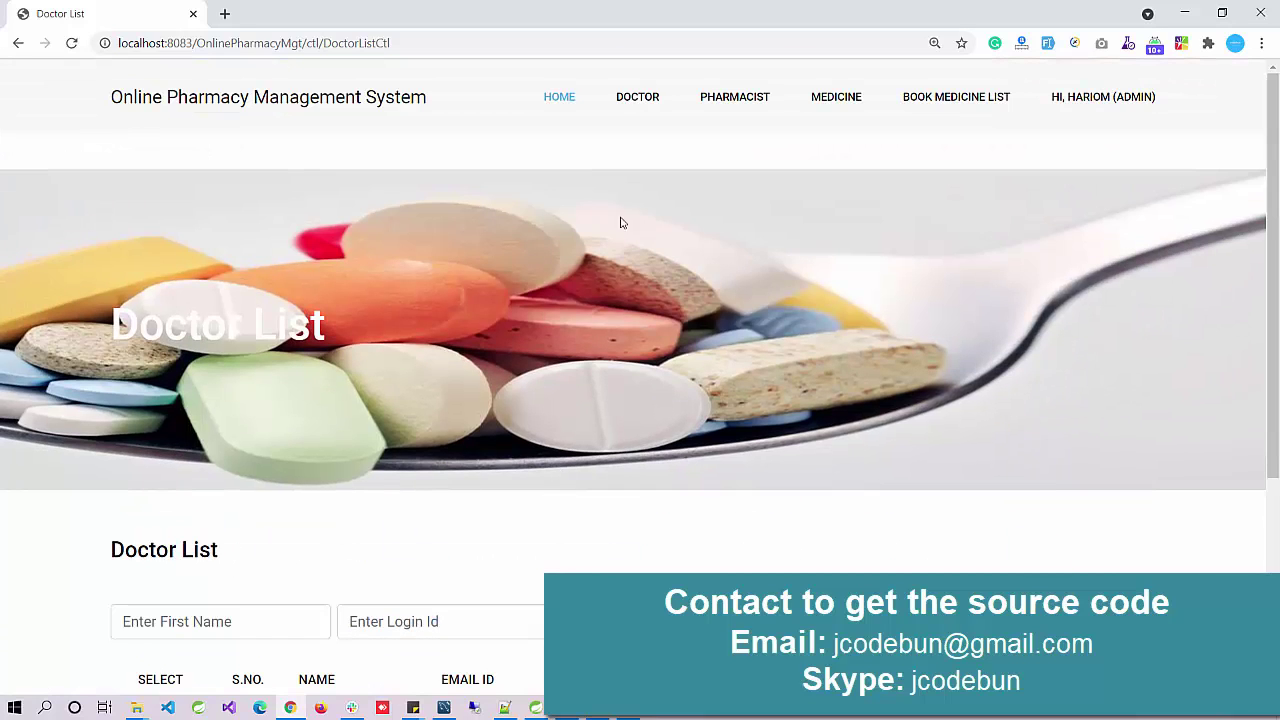
Step: Open the DOCTOR > Add Doctor form and scroll through it
{"action": "mouse_move", "coordinate": [649, 114]}
{"action": "left_click", "coordinate": [651, 142]}
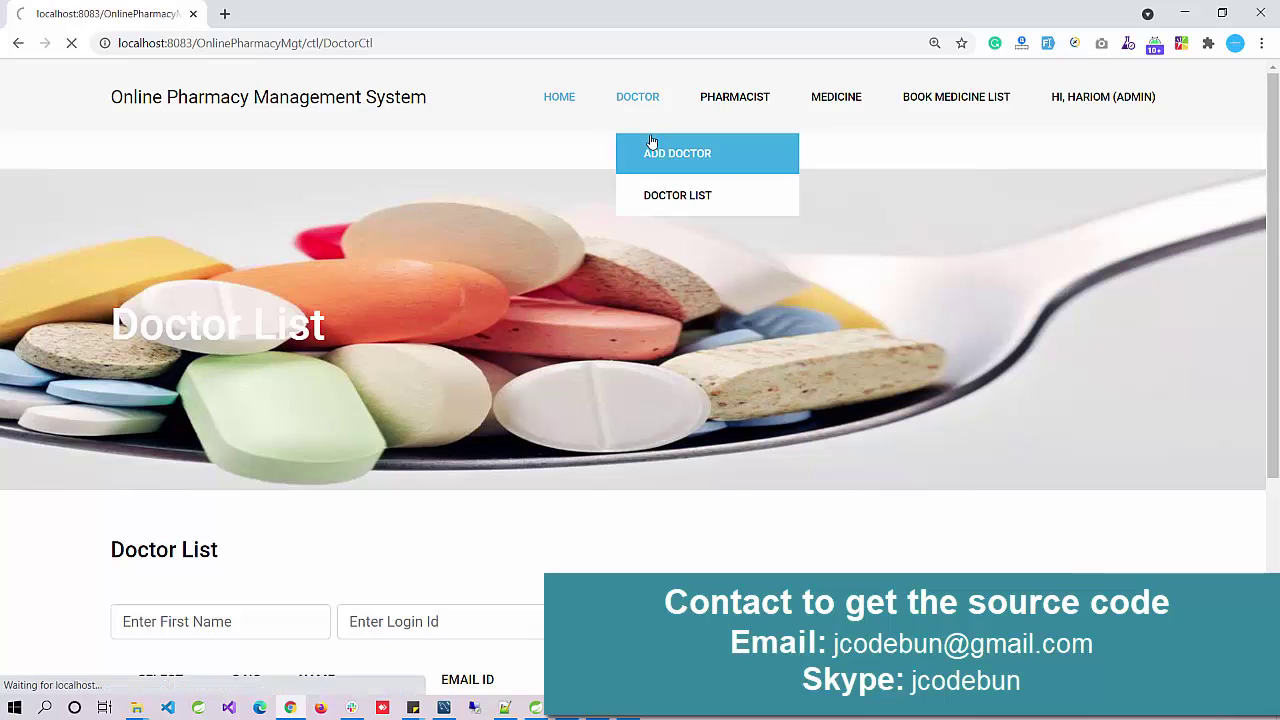
{"action": "scroll", "coordinate": [491, 364], "scroll_direction": "down", "scroll_amount": 3}
{"action": "scroll", "coordinate": [389, 385], "scroll_direction": "down", "scroll_amount": 2}
{"action": "scroll", "coordinate": [400, 375], "scroll_direction": "up", "scroll_amount": 4}
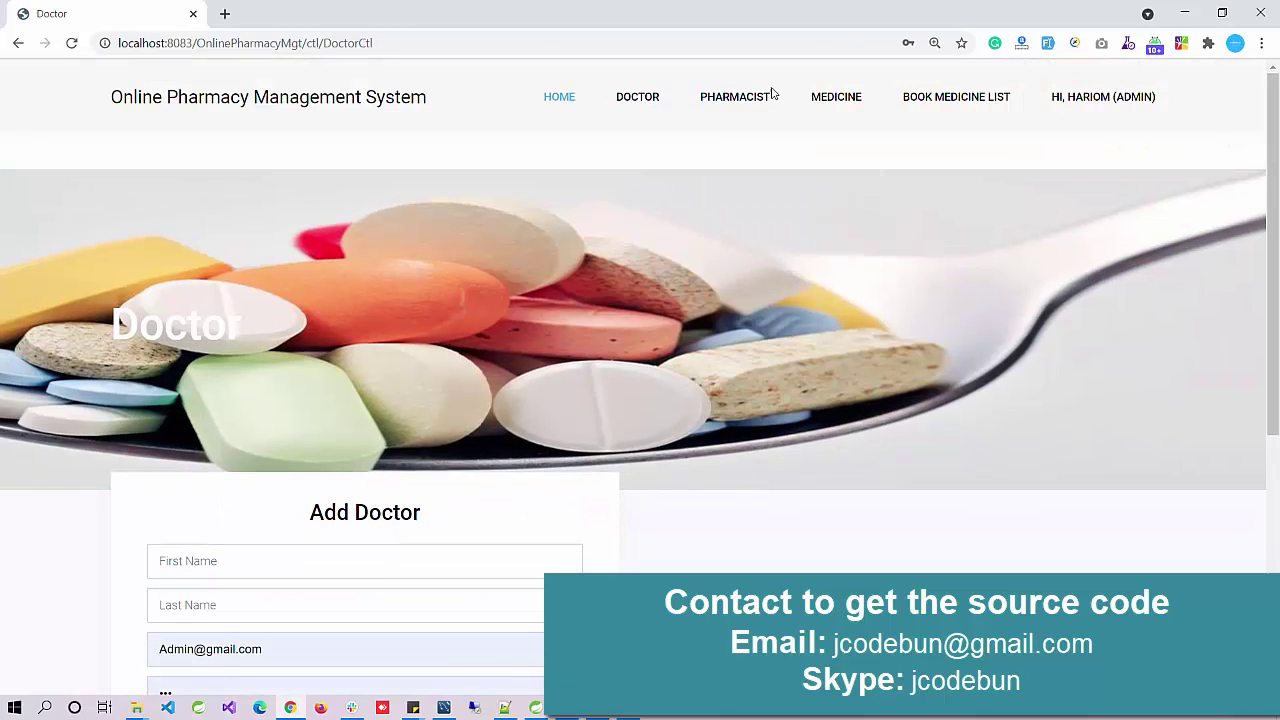
{"action": "mouse_move", "coordinate": [755, 104]}
{"action": "scroll", "coordinate": [429, 354], "scroll_direction": "down", "scroll_amount": 2}
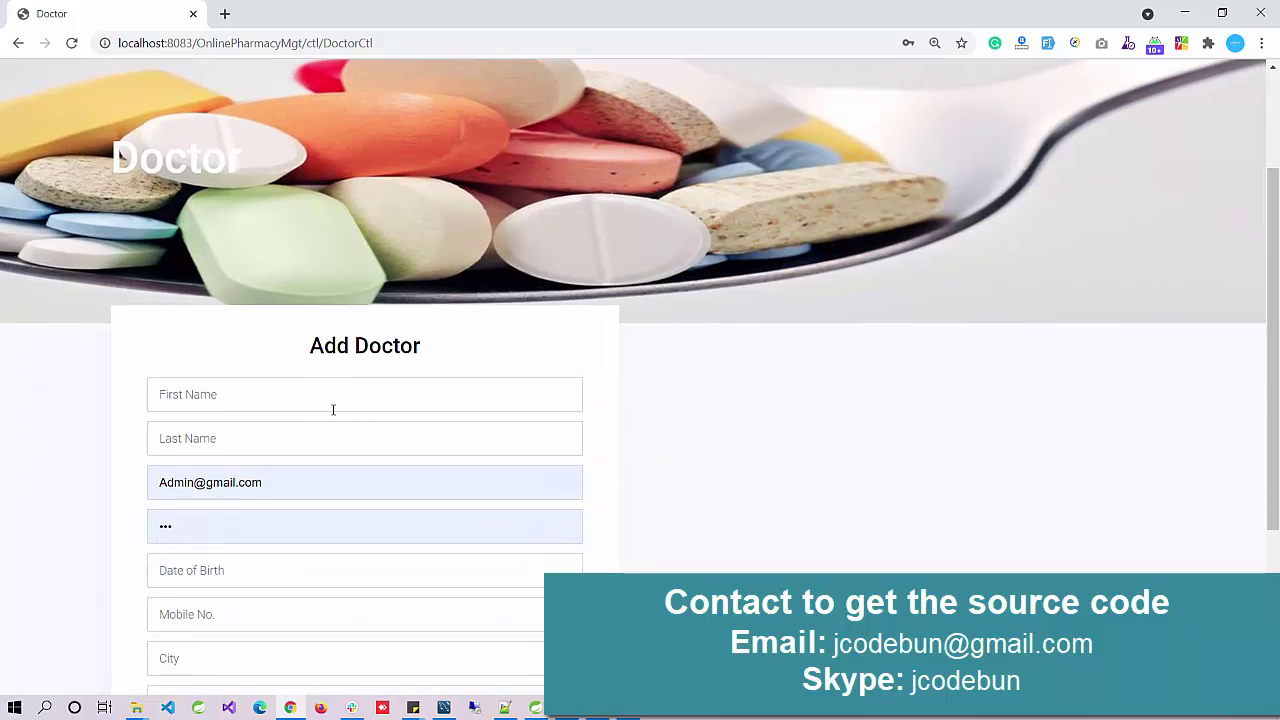
Step: Enter first name New and last name Doc, replace the login e-mail's name part, and clear the autofilled password
{"action": "left_click", "coordinate": [322, 405]}
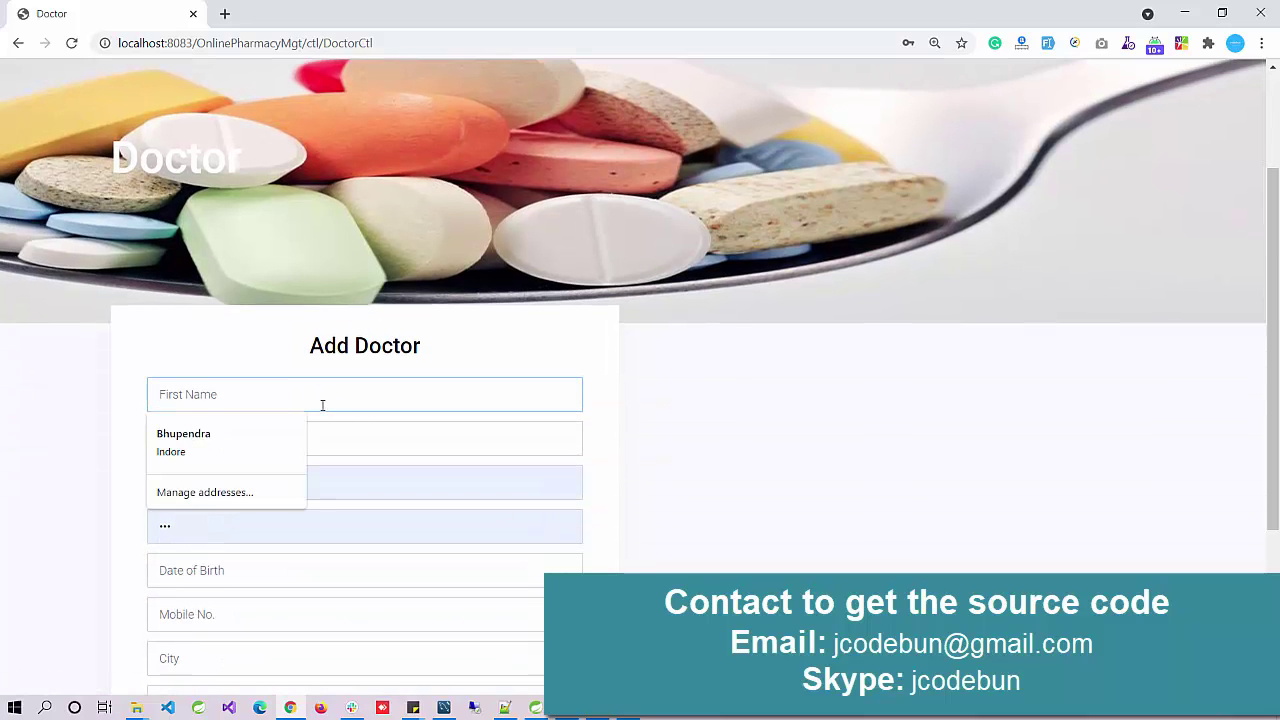
{"action": "type", "text": "New"}
{"action": "key", "text": "Tab"}
{"action": "type", "text": "Doc"}
{"action": "double_click", "coordinate": [196, 484]}
{"action": "key", "text": "BackSpace"}
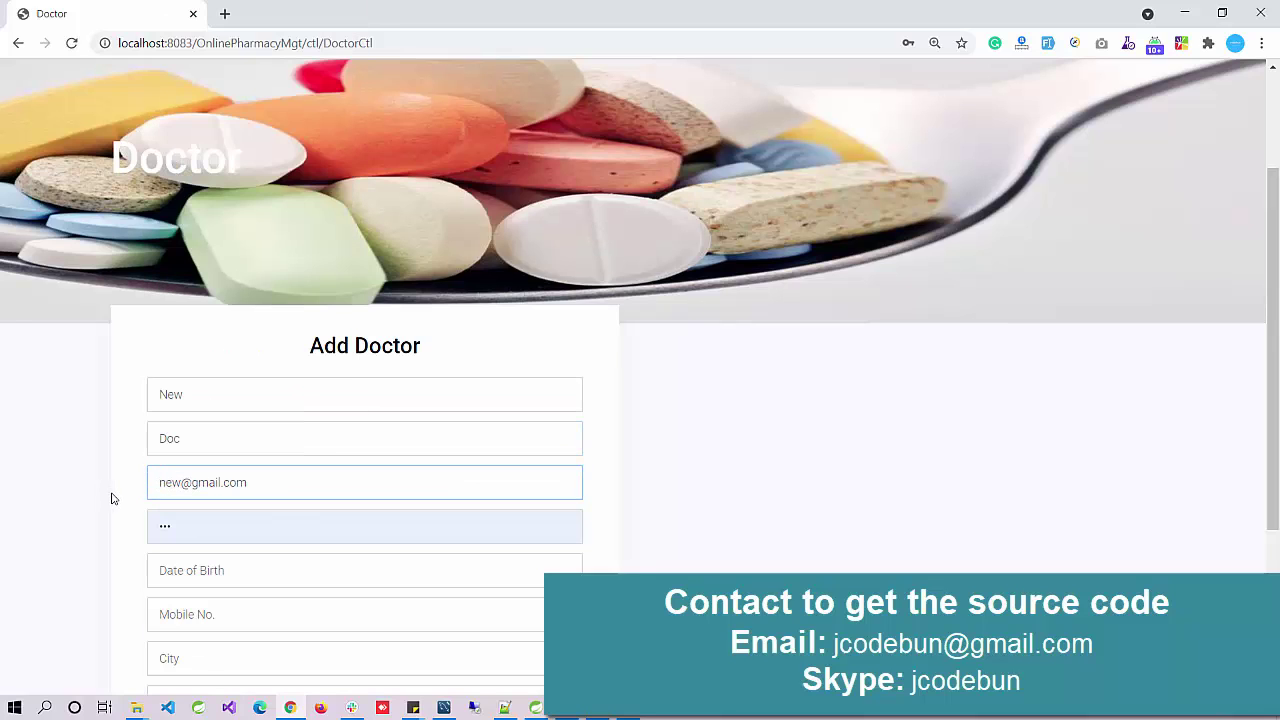
{"action": "double_click", "coordinate": [235, 537]}
{"action": "key", "text": "BackSpace"}
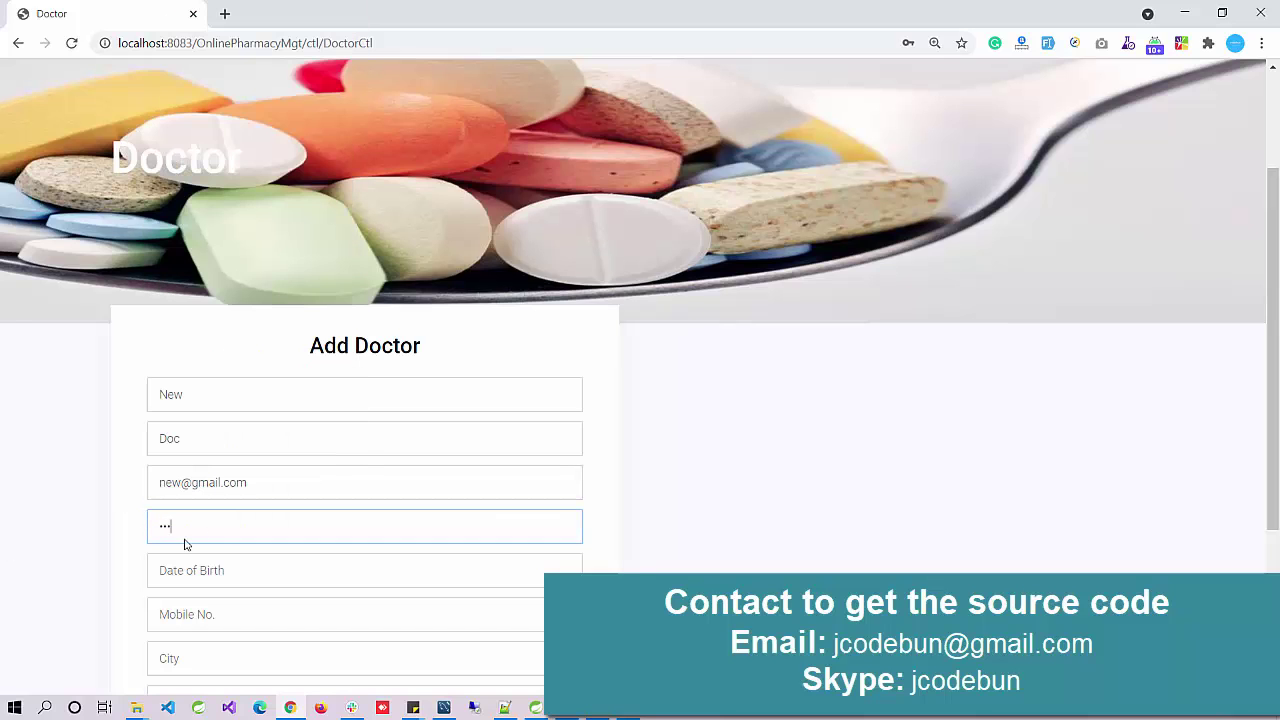
Step: Fill in date of birth 01/01/1994, an eleven-digit mobile number, and filler city and address text, then submit
{"action": "scroll", "coordinate": [203, 534], "scroll_direction": "down", "scroll_amount": 1}
{"action": "left_click", "coordinate": [215, 487]}
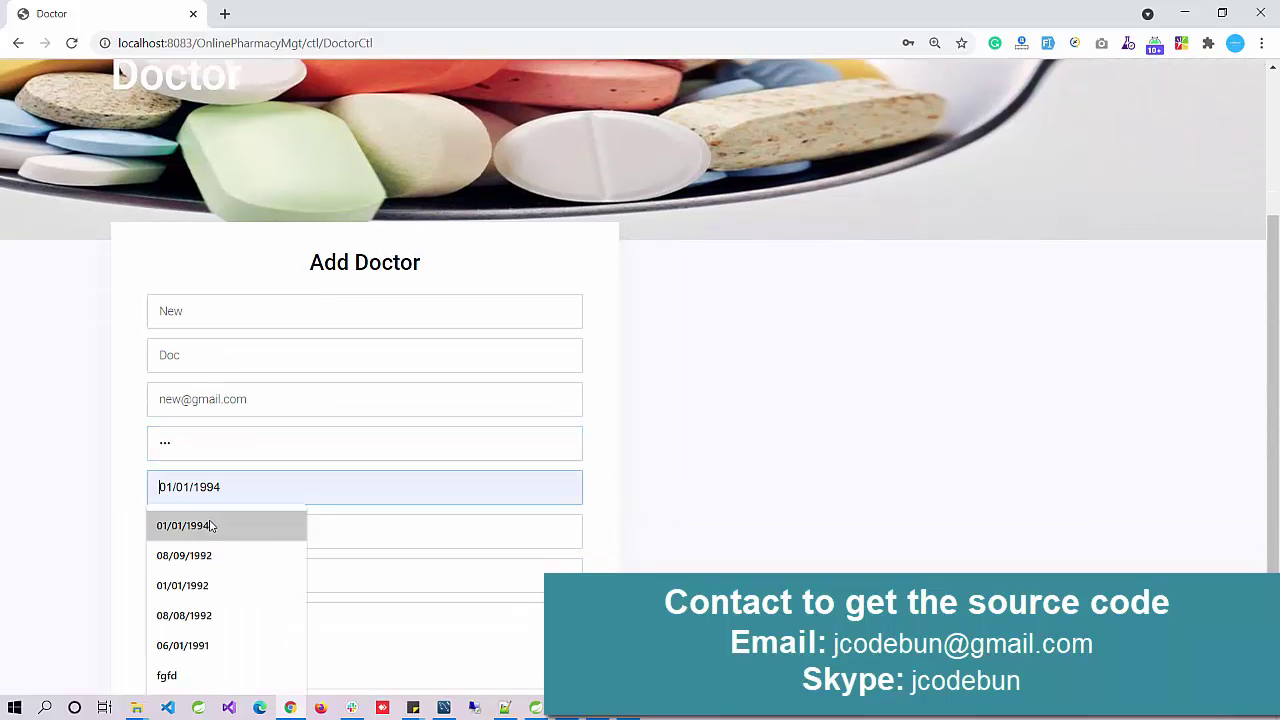
{"action": "left_click", "coordinate": [212, 525]}
{"action": "left_click", "coordinate": [224, 544]}
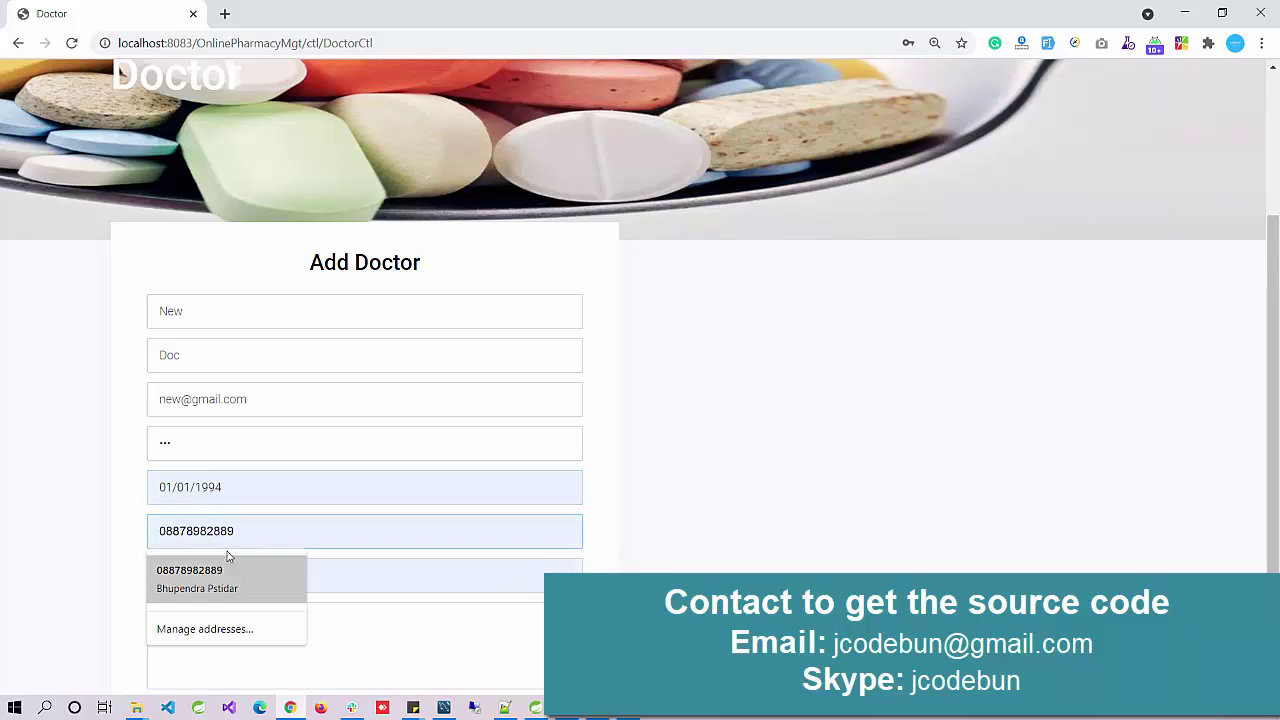
{"action": "type", "text": "858585"}
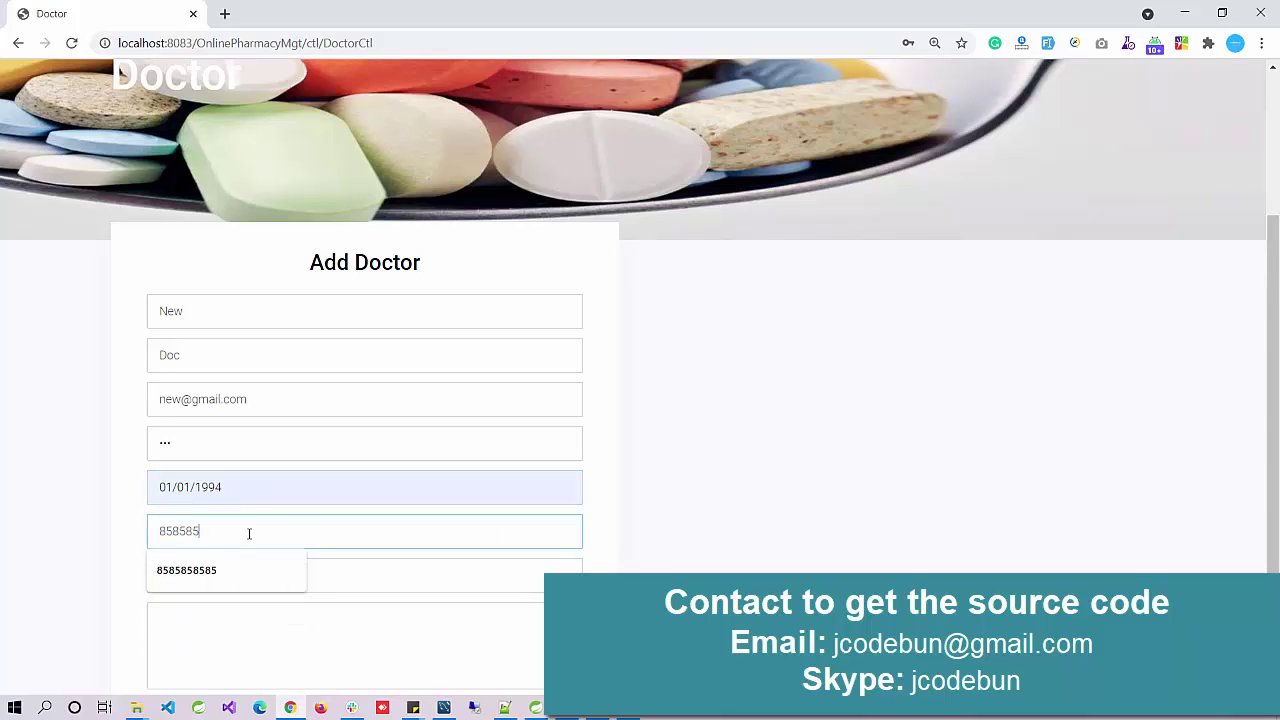
{"action": "type", "text": "85858"}
{"action": "left_click", "coordinate": [220, 582]}
{"action": "type", "text": "bfgf"}
{"action": "left_click", "coordinate": [260, 663]}
{"action": "type", "text": "fdgdg"}
{"action": "scroll", "coordinate": [285, 597], "scroll_direction": "down", "scroll_amount": 2}
{"action": "left_click", "coordinate": [289, 560]}
Step: Trim the rejected mobile number to ten digits and save the doctor
{"action": "scroll", "coordinate": [315, 490], "scroll_direction": "down", "scroll_amount": 3}
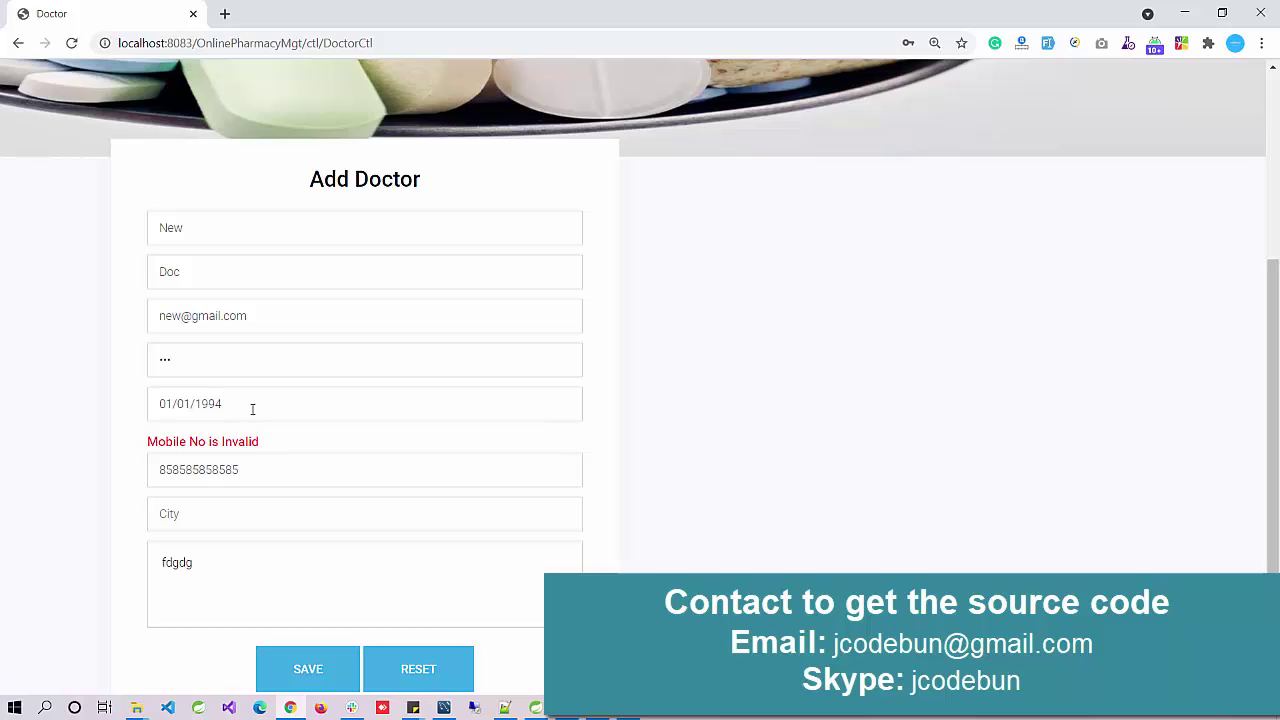
{"action": "left_click_drag", "start_coordinate": [255, 472], "coordinate": [150, 474]}
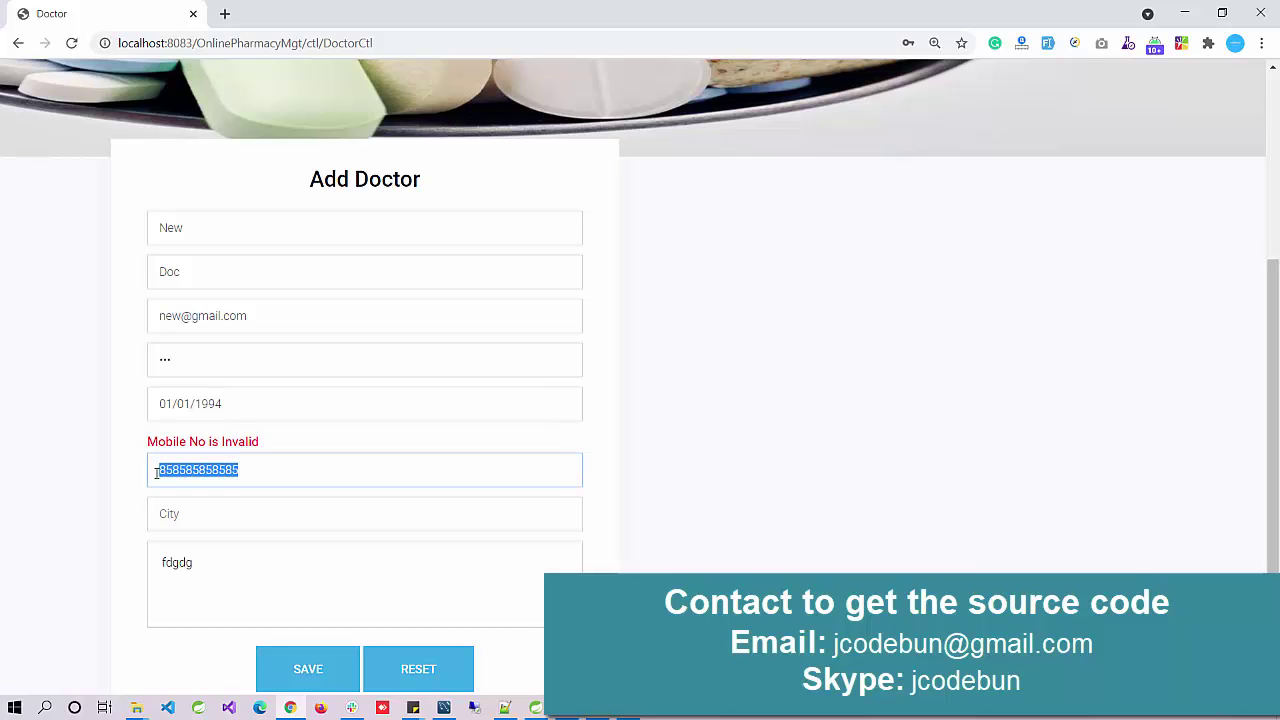
{"action": "left_click", "coordinate": [170, 470]}
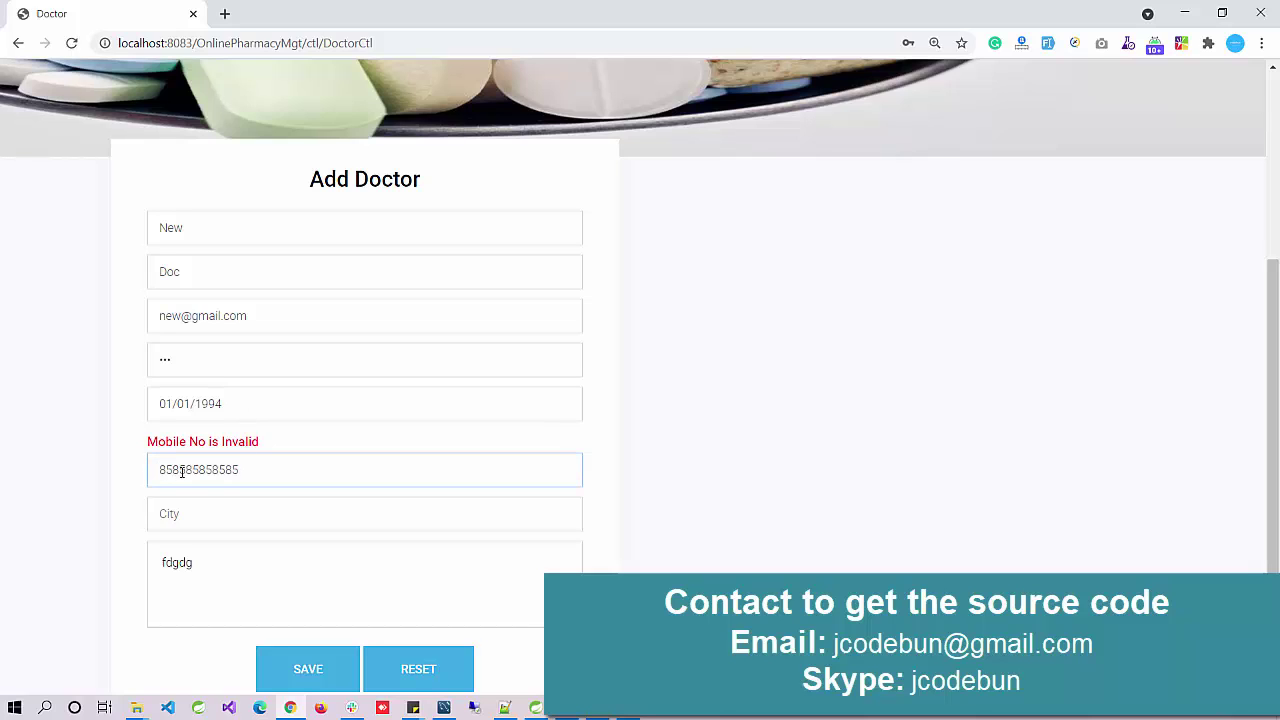
{"action": "key", "text": "BackSpace"}
{"action": "key", "text": "BackSpace"}
{"action": "left_click_drag", "start_coordinate": [161, 471], "coordinate": [222, 470]}
{"action": "left_click", "coordinate": [88, 600]}
{"action": "left_click_drag", "start_coordinate": [262, 418], "coordinate": [97, 434]}
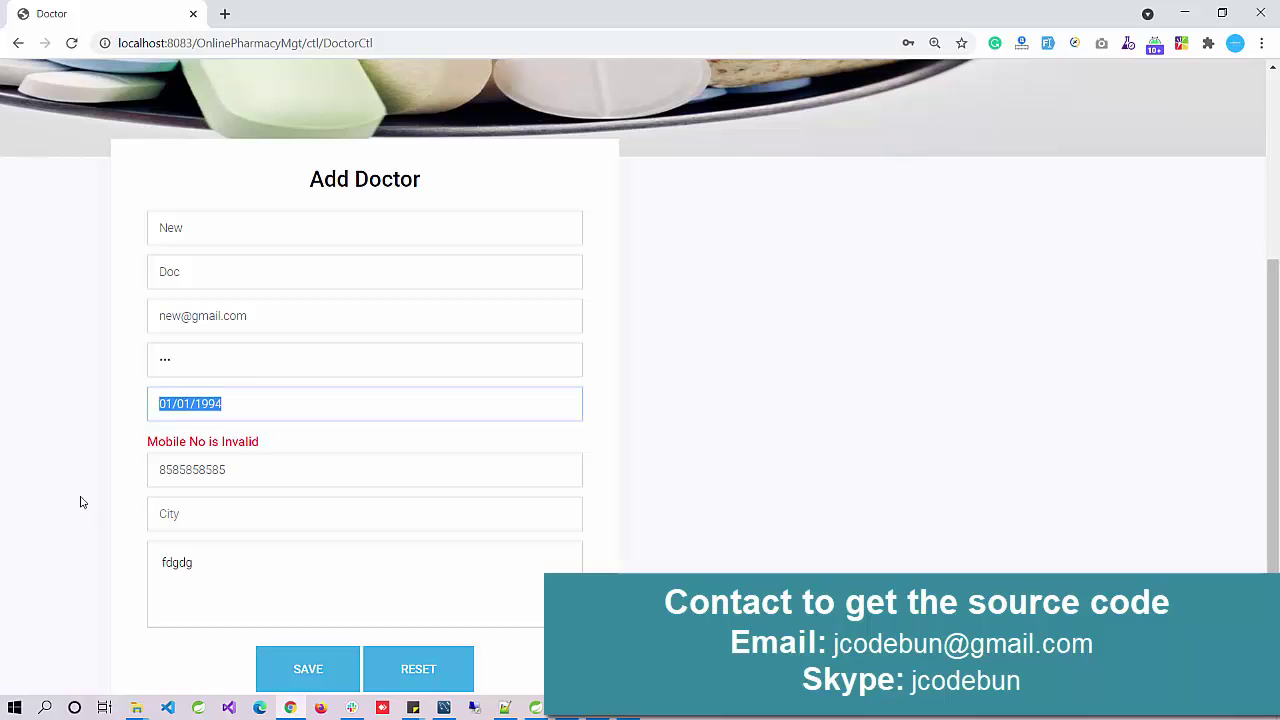
{"action": "left_click_drag", "start_coordinate": [244, 472], "coordinate": [74, 477]}
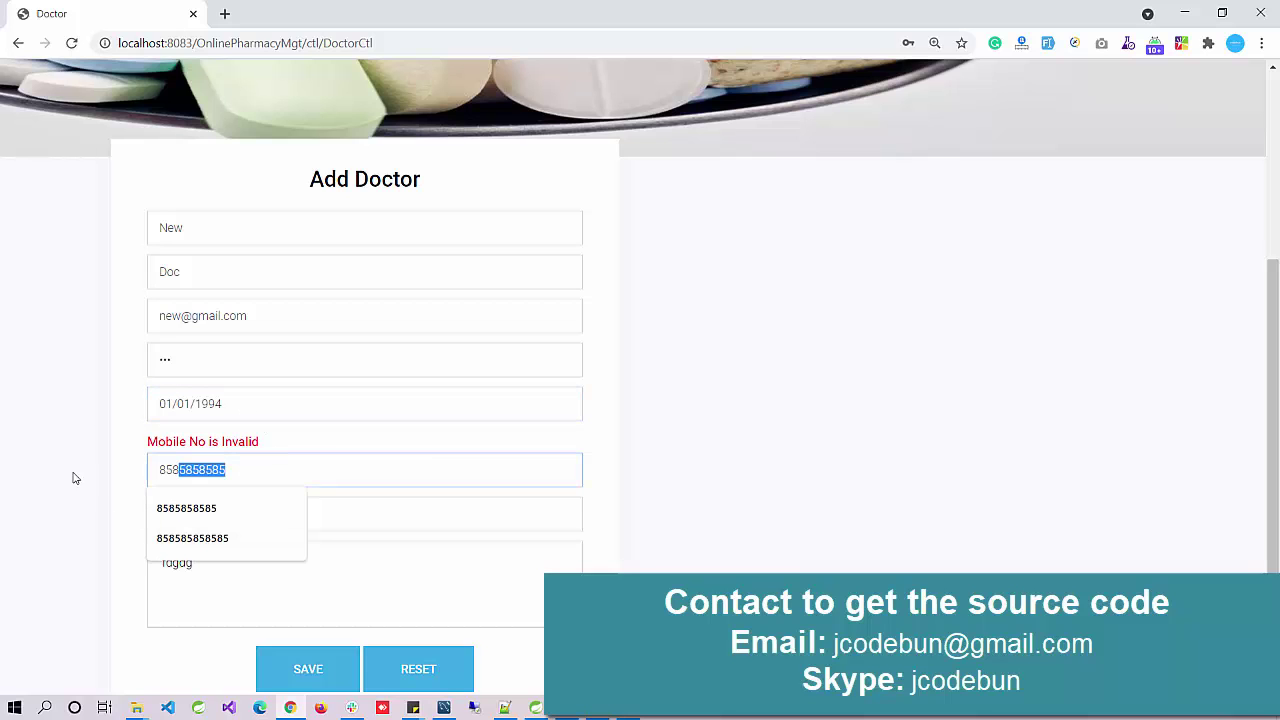
{"action": "left_click", "coordinate": [323, 677]}
Step: Open DOCTOR > Doctor List to confirm the new doctor record appears
{"action": "scroll", "coordinate": [494, 394], "scroll_direction": "down", "scroll_amount": 2}
{"action": "left_click_drag", "start_coordinate": [494, 392], "coordinate": [277, 386]}
{"action": "scroll", "coordinate": [594, 353], "scroll_direction": "up", "scroll_amount": 2}
{"action": "mouse_move", "coordinate": [651, 109]}
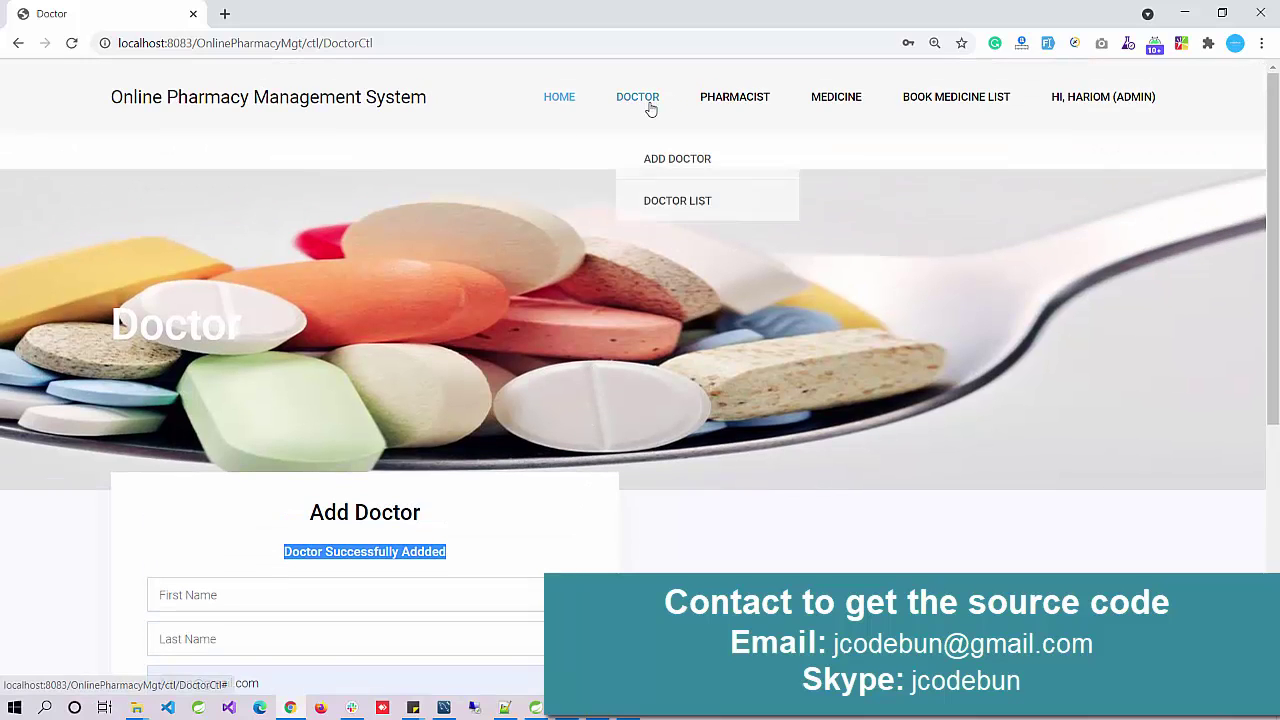
{"action": "left_click", "coordinate": [651, 194]}
{"action": "scroll", "coordinate": [515, 459], "scroll_direction": "down", "scroll_amount": 4}
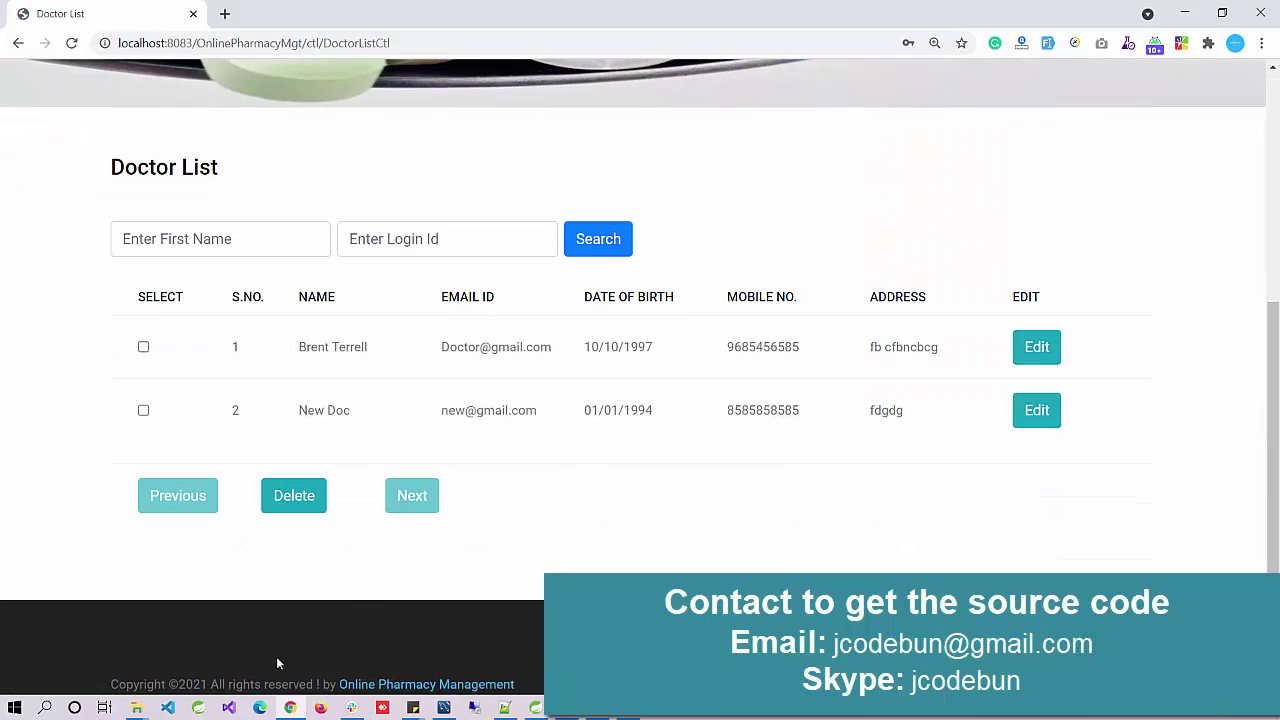
{"action": "left_click", "coordinate": [443, 707]}
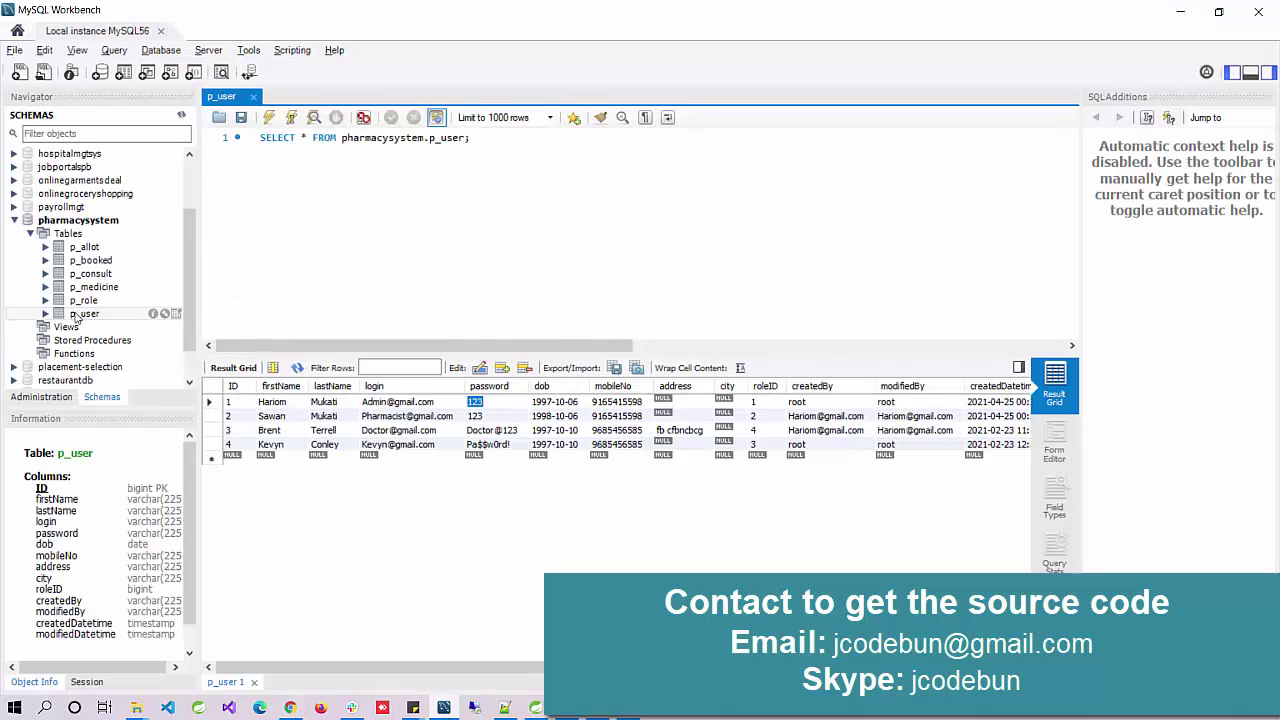
Step: Rerun Select Rows on p_user to confirm New Doc as row 5, then return to the Doctor List
{"action": "right_click", "coordinate": [84, 313]}
{"action": "left_click", "coordinate": [130, 321]}
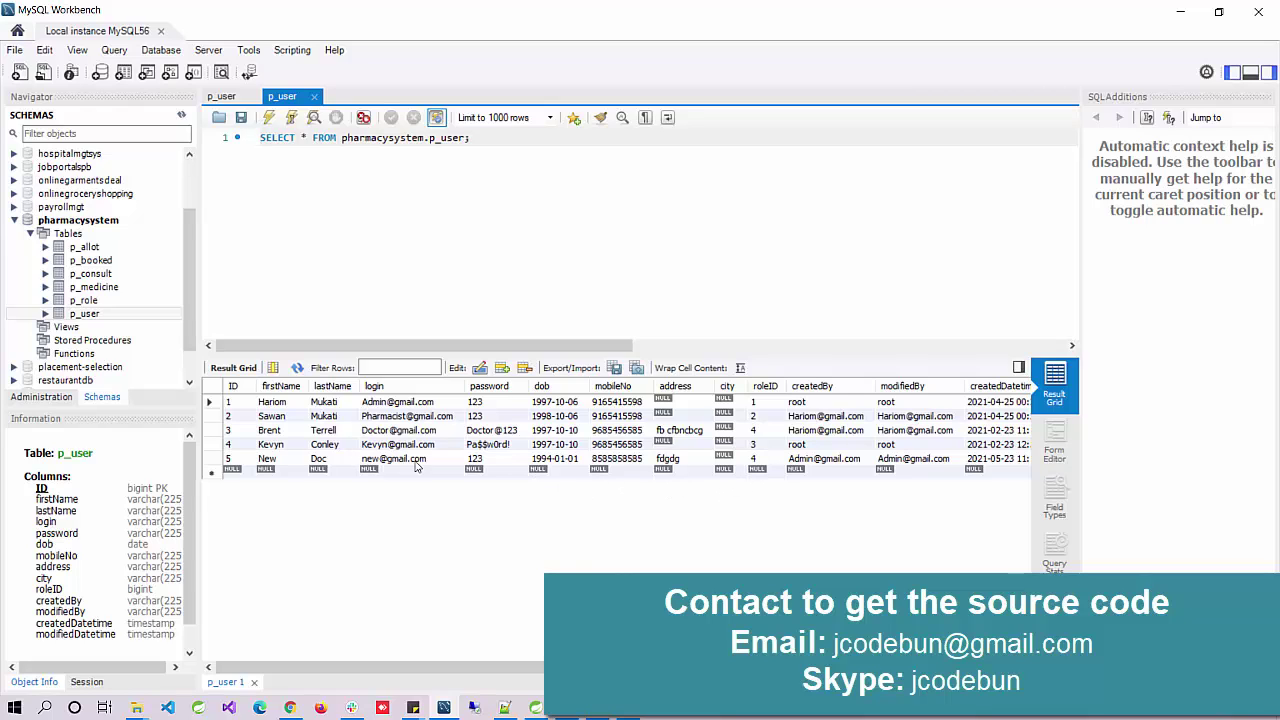
{"action": "key", "text": "alt+Tab"}
{"action": "scroll", "coordinate": [851, 363], "scroll_direction": "up", "scroll_amount": 4}
{"action": "scroll", "coordinate": [828, 361], "scroll_direction": "down", "scroll_amount": 3}
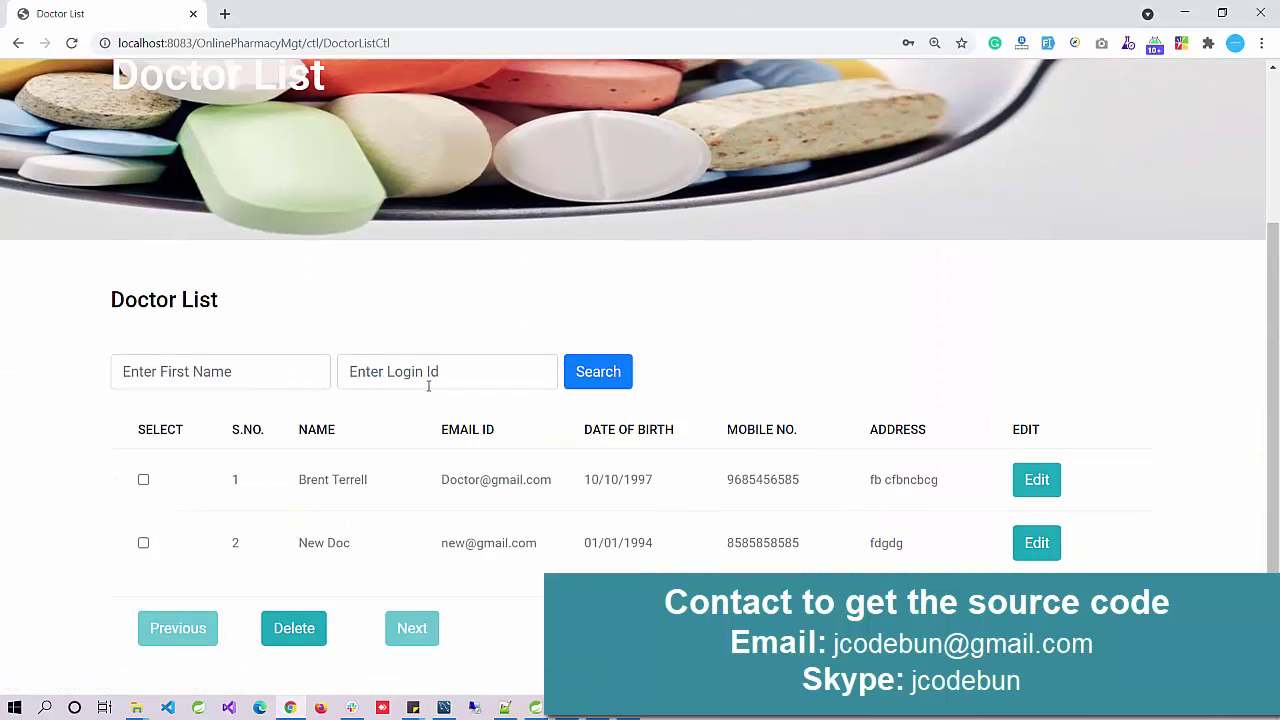
Step: Open View Pharmacist and look over the Pharmacist List with its single record
{"action": "scroll", "coordinate": [470, 379], "scroll_direction": "up", "scroll_amount": 3}
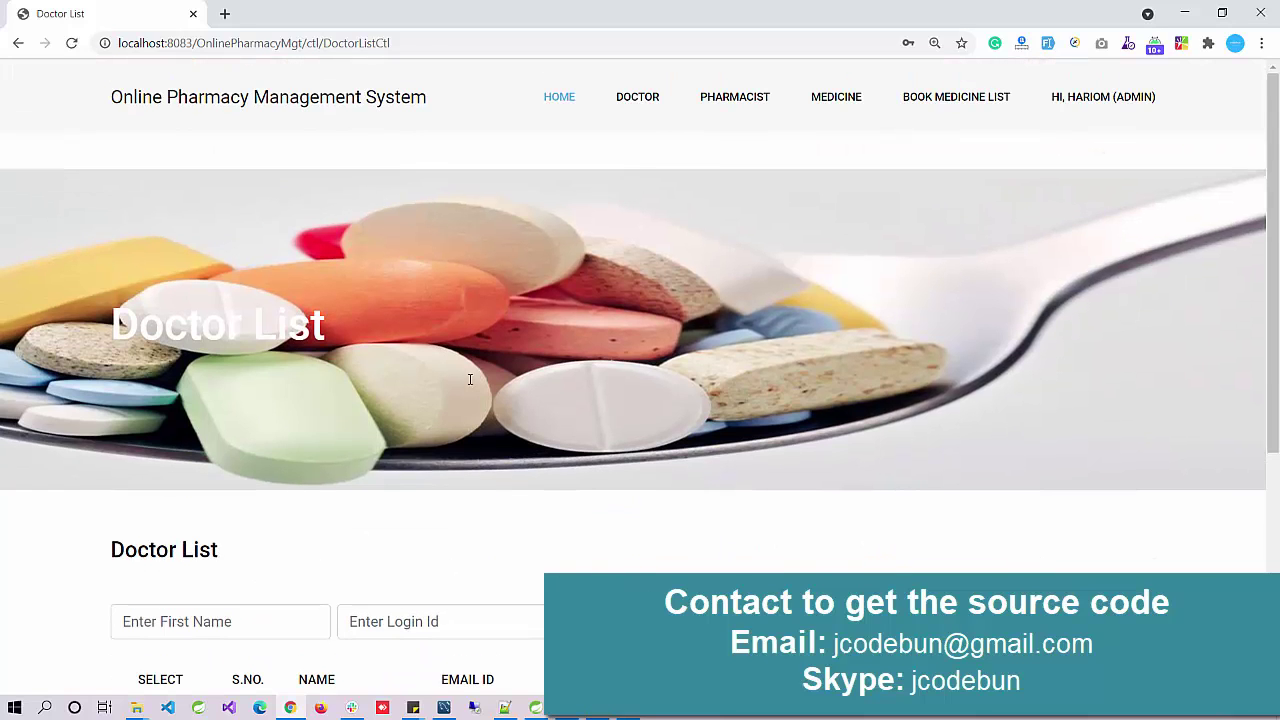
{"action": "mouse_move", "coordinate": [716, 105]}
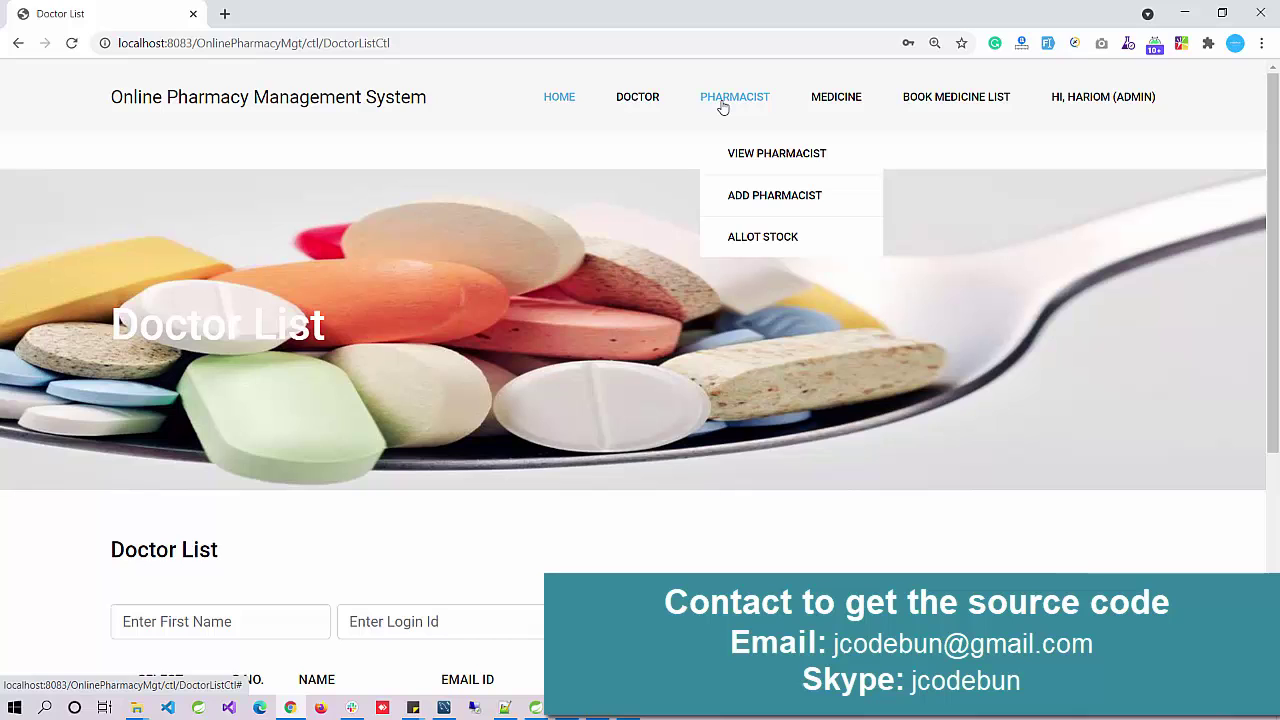
{"action": "left_click", "coordinate": [744, 166]}
{"action": "scroll", "coordinate": [629, 269], "scroll_direction": "down", "scroll_amount": 3}
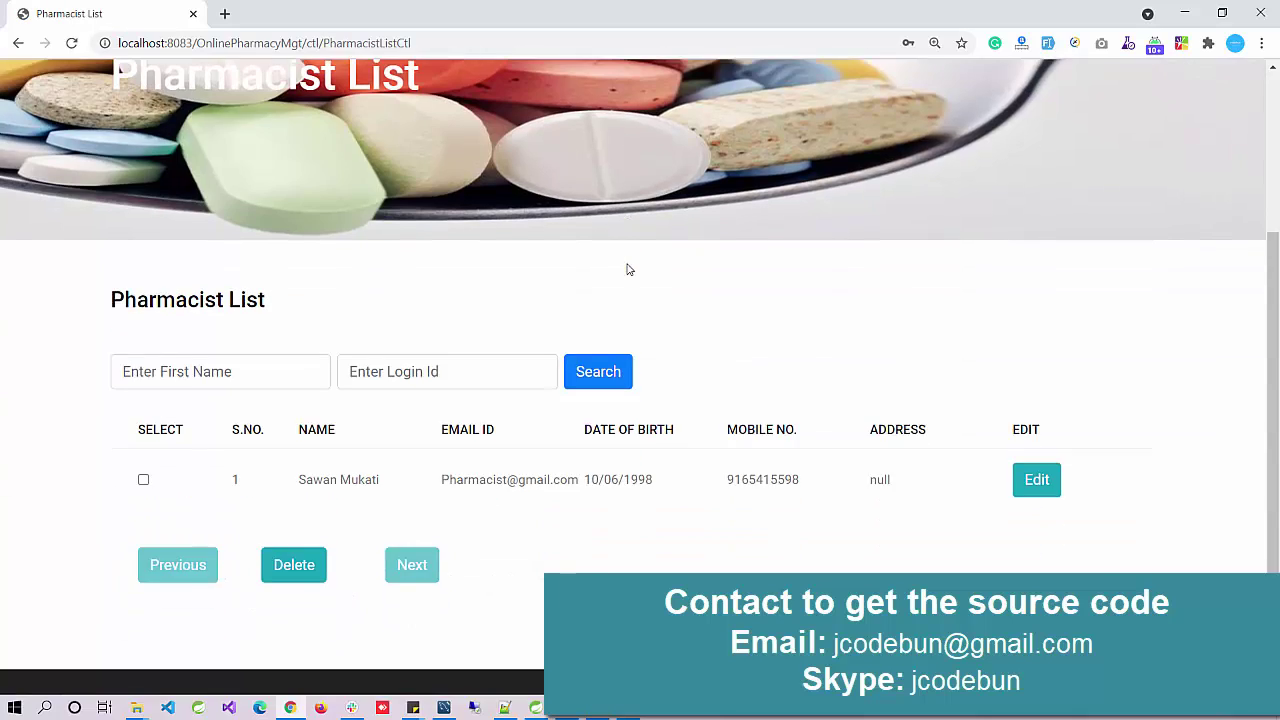
{"action": "scroll", "coordinate": [791, 474], "scroll_direction": "up", "scroll_amount": 3}
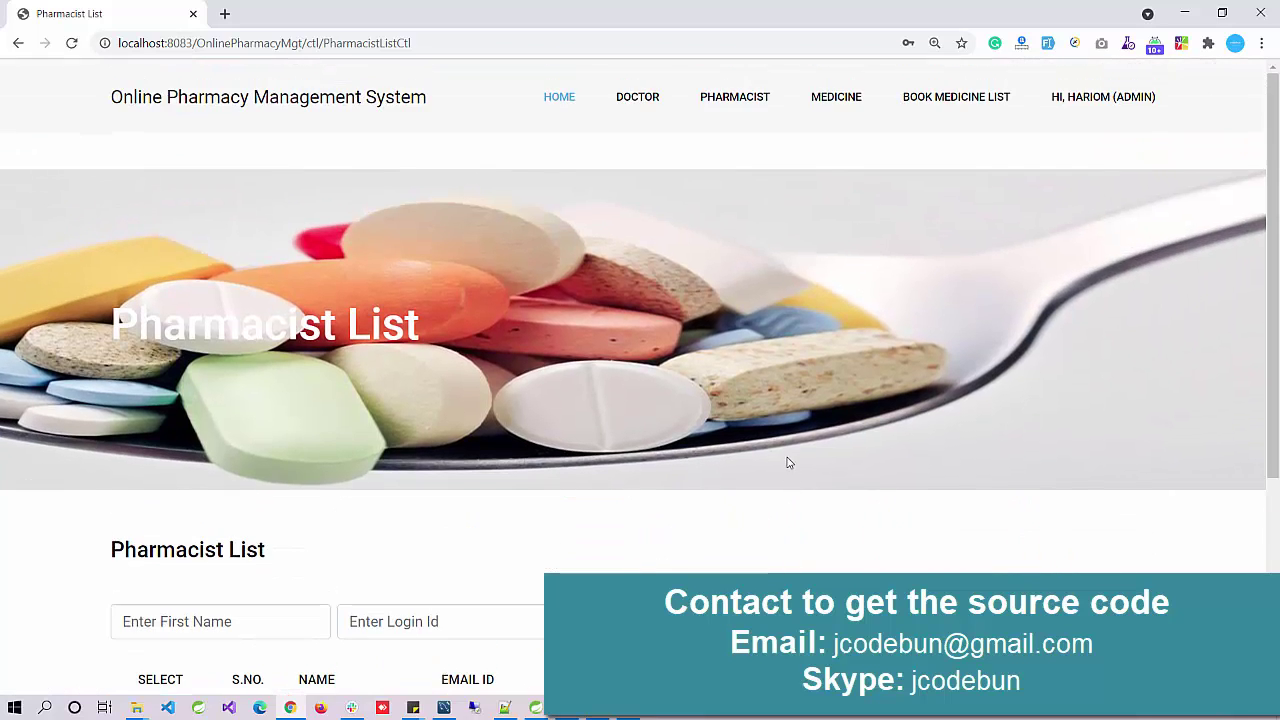
{"action": "scroll", "coordinate": [789, 460], "scroll_direction": "down", "scroll_amount": 4}
{"action": "scroll", "coordinate": [760, 160], "scroll_direction": "up", "scroll_amount": 3}
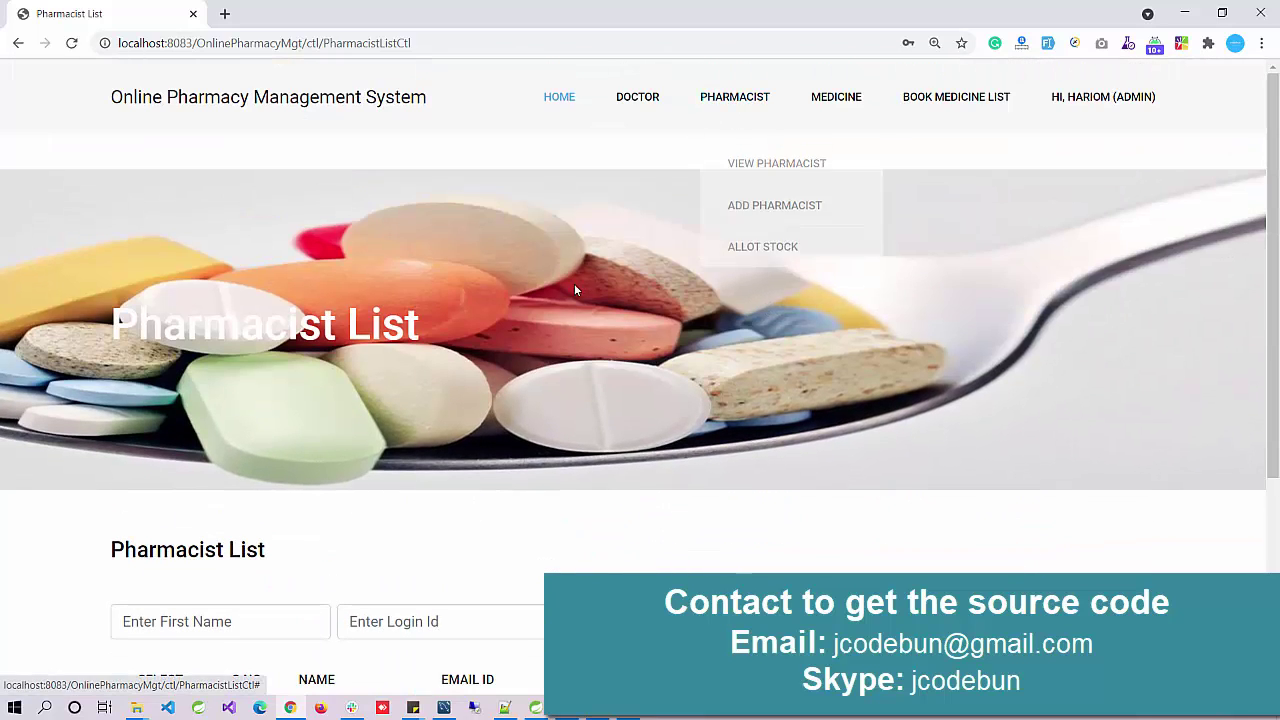
{"action": "scroll", "coordinate": [560, 290], "scroll_direction": "down", "scroll_amount": 3}
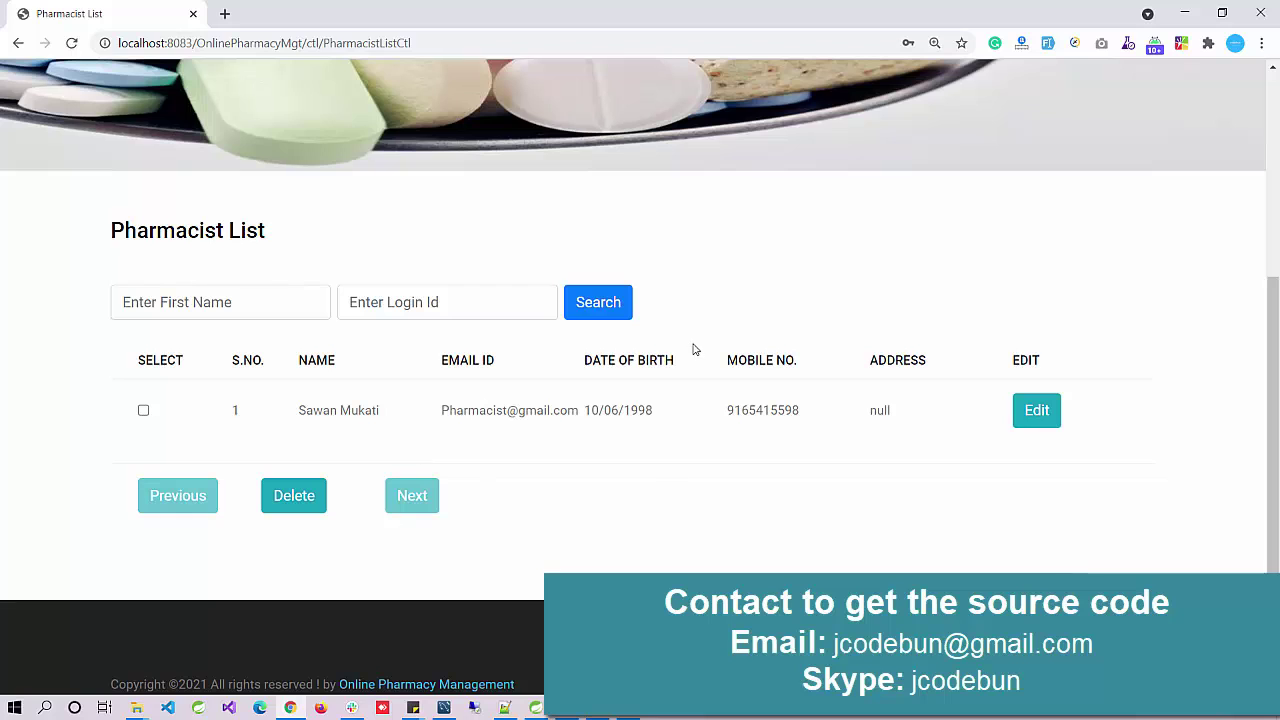
{"action": "scroll", "coordinate": [694, 349], "scroll_direction": "up", "scroll_amount": 3}
Step: Bring up the empty Add Pharmacist form
{"action": "mouse_move", "coordinate": [734, 100]}
{"action": "left_click", "coordinate": [740, 200]}
{"action": "scroll", "coordinate": [549, 284], "scroll_direction": "down", "scroll_amount": 4}
{"action": "scroll", "coordinate": [552, 285], "scroll_direction": "up", "scroll_amount": 3}
{"action": "scroll", "coordinate": [557, 285], "scroll_direction": "down", "scroll_amount": 3}
{"action": "scroll", "coordinate": [343, 480], "scroll_direction": "down", "scroll_amount": 1}
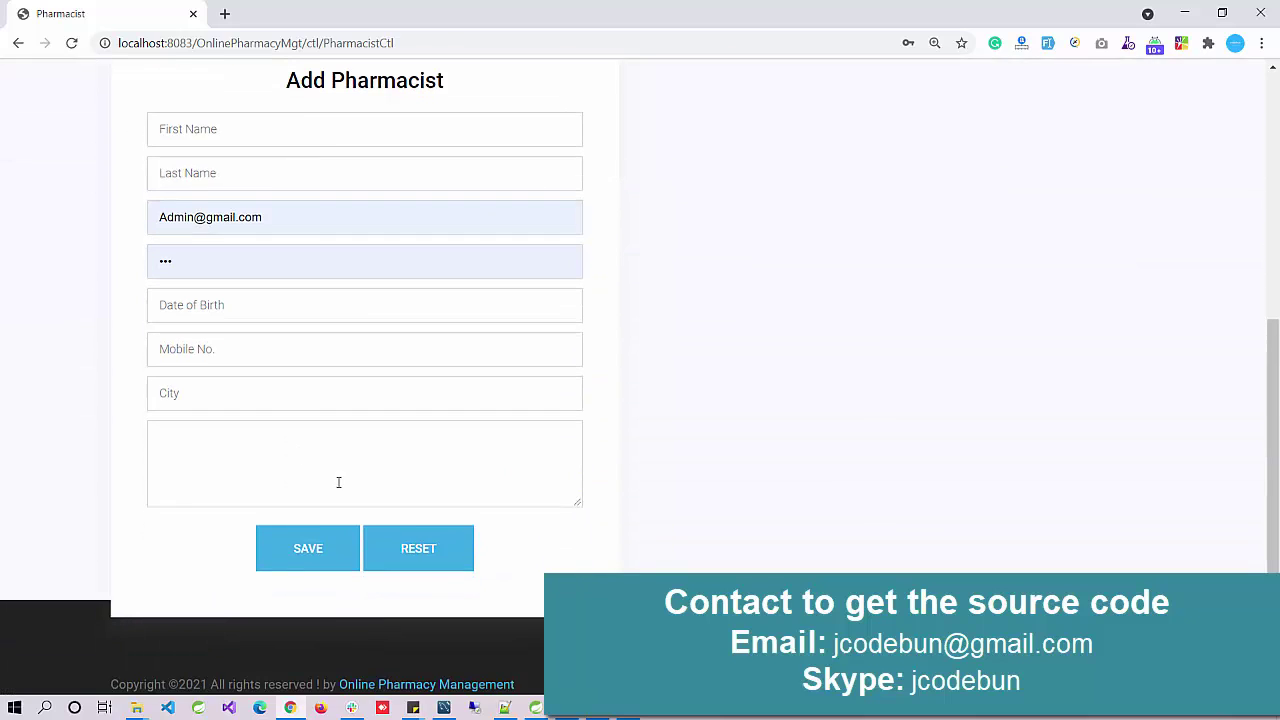
{"action": "scroll", "coordinate": [725, 203], "scroll_direction": "up", "scroll_amount": 4}
Step: On the Allot Stock page, choose the only listed pharmacist
{"action": "mouse_move", "coordinate": [766, 94]}
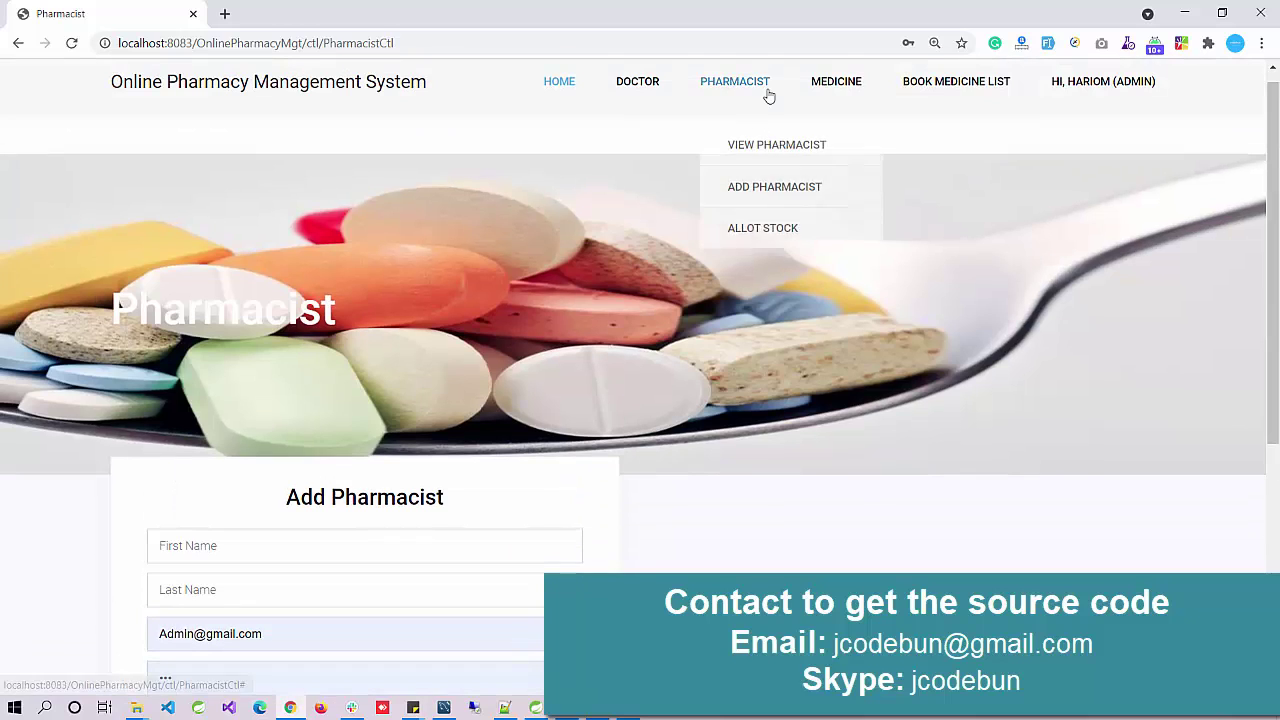
{"action": "left_click", "coordinate": [758, 222]}
{"action": "scroll", "coordinate": [669, 351], "scroll_direction": "down", "scroll_amount": 2}
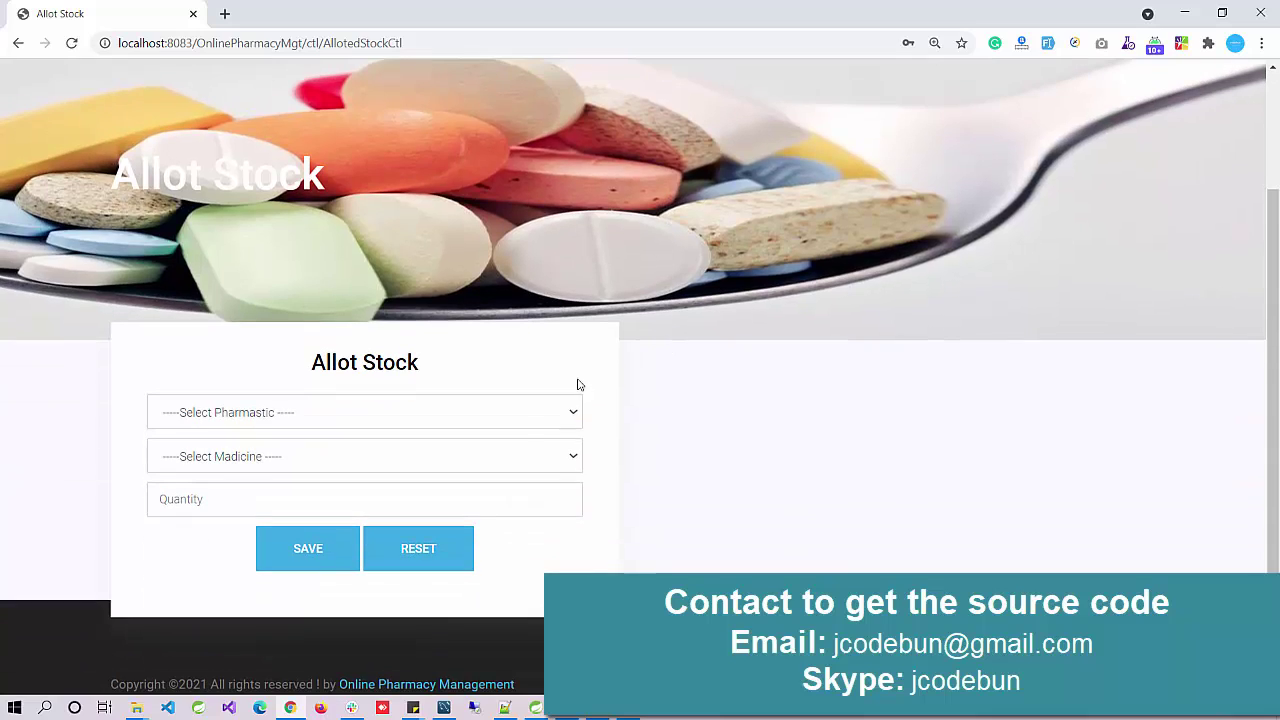
{"action": "left_click", "coordinate": [535, 413]}
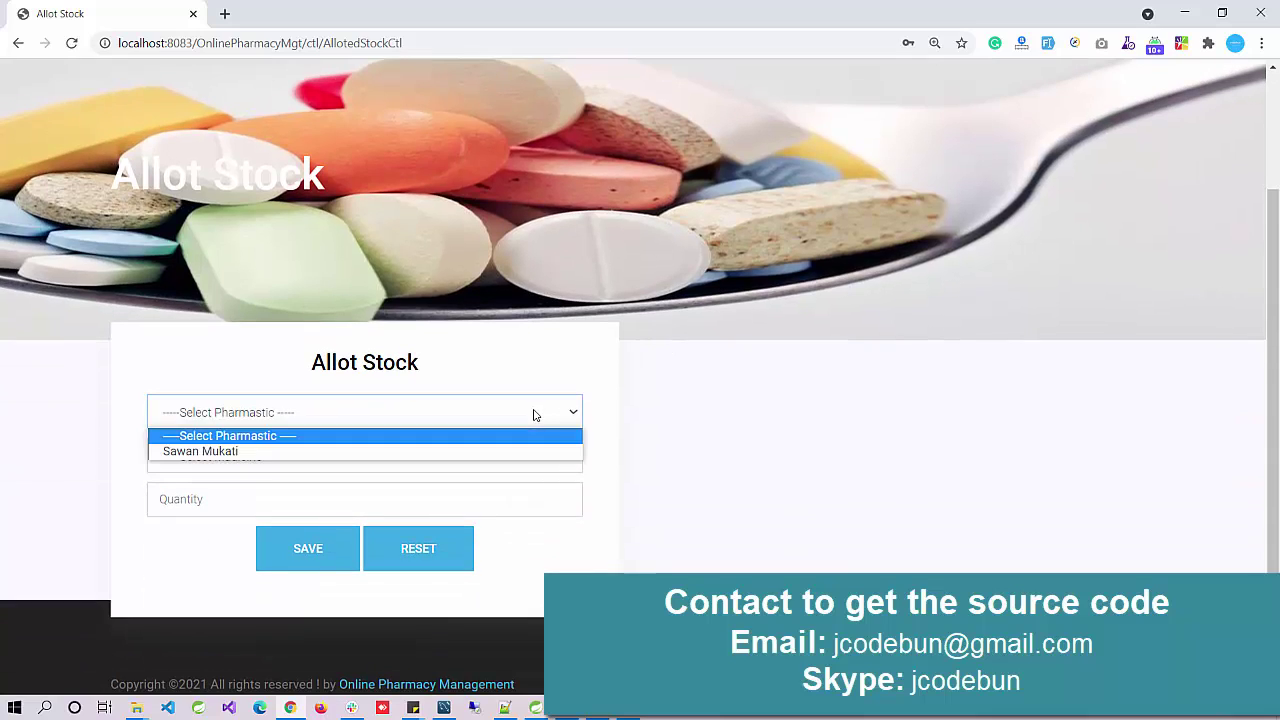
{"action": "left_click", "coordinate": [466, 451]}
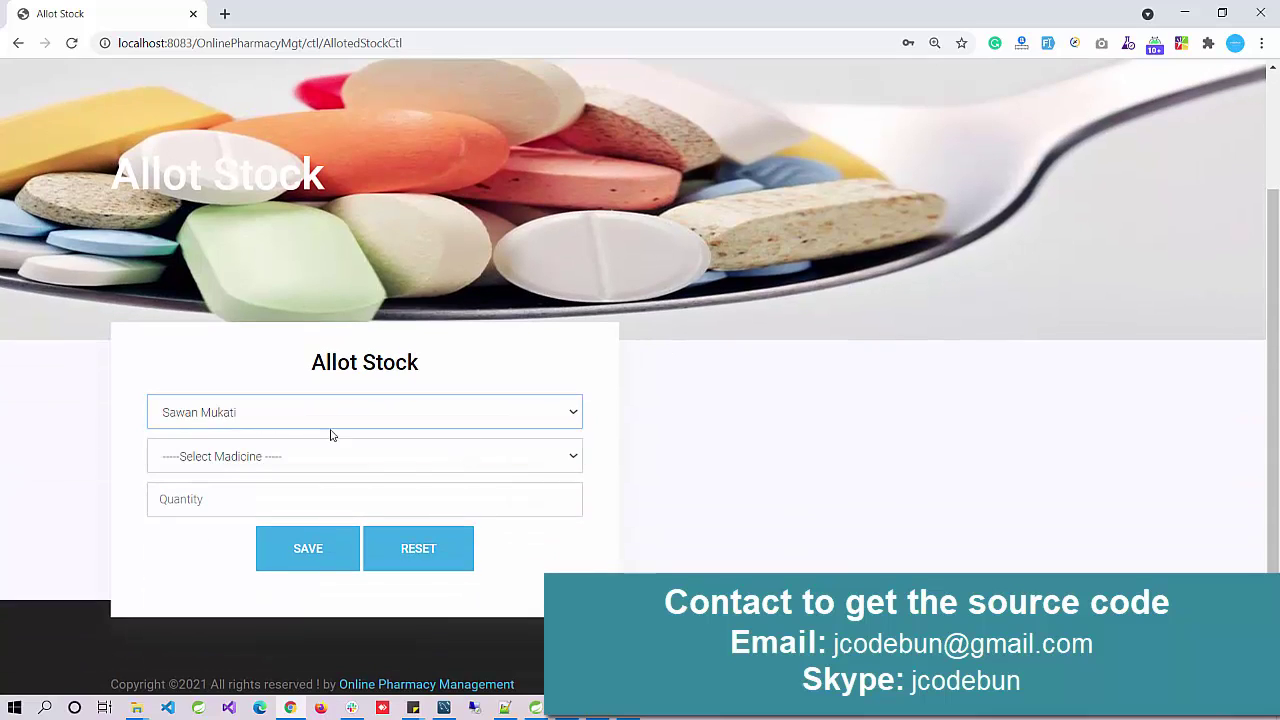
{"action": "left_click", "coordinate": [265, 420]}
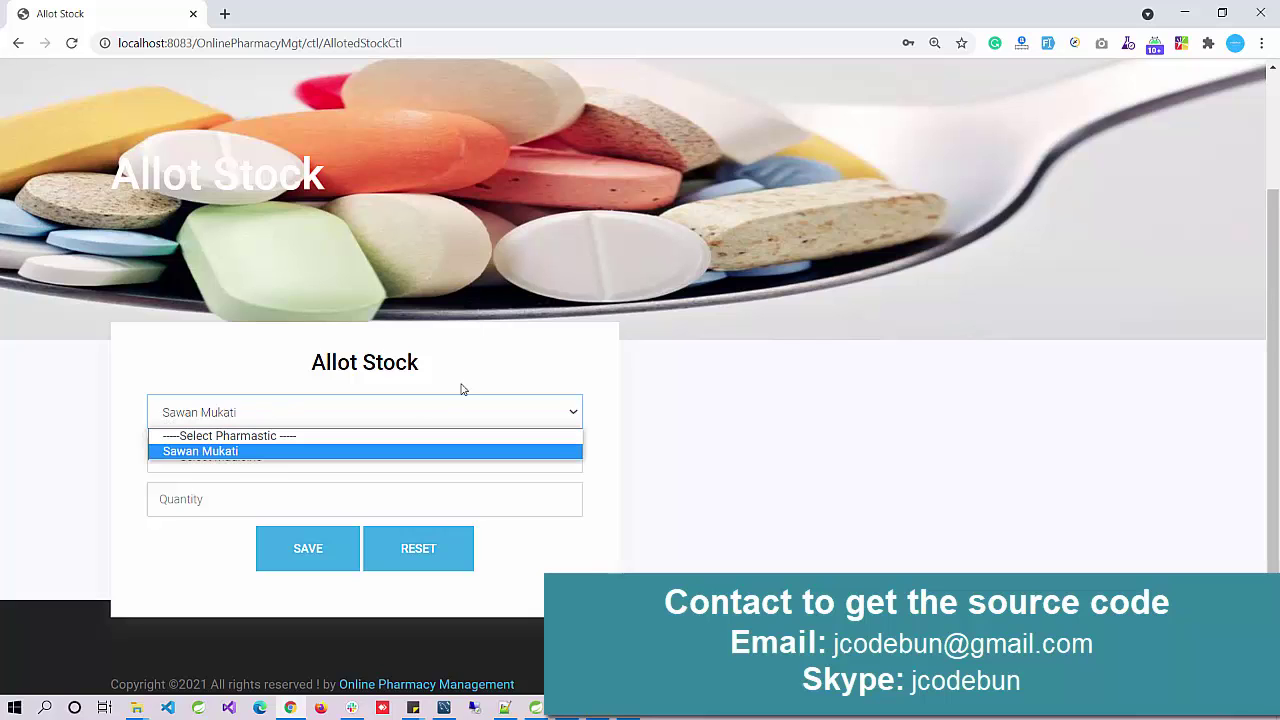
{"action": "left_click", "coordinate": [497, 420]}
Step: Allot medicine PHP with quantity 54 and save the allotment
{"action": "left_click", "coordinate": [488, 447]}
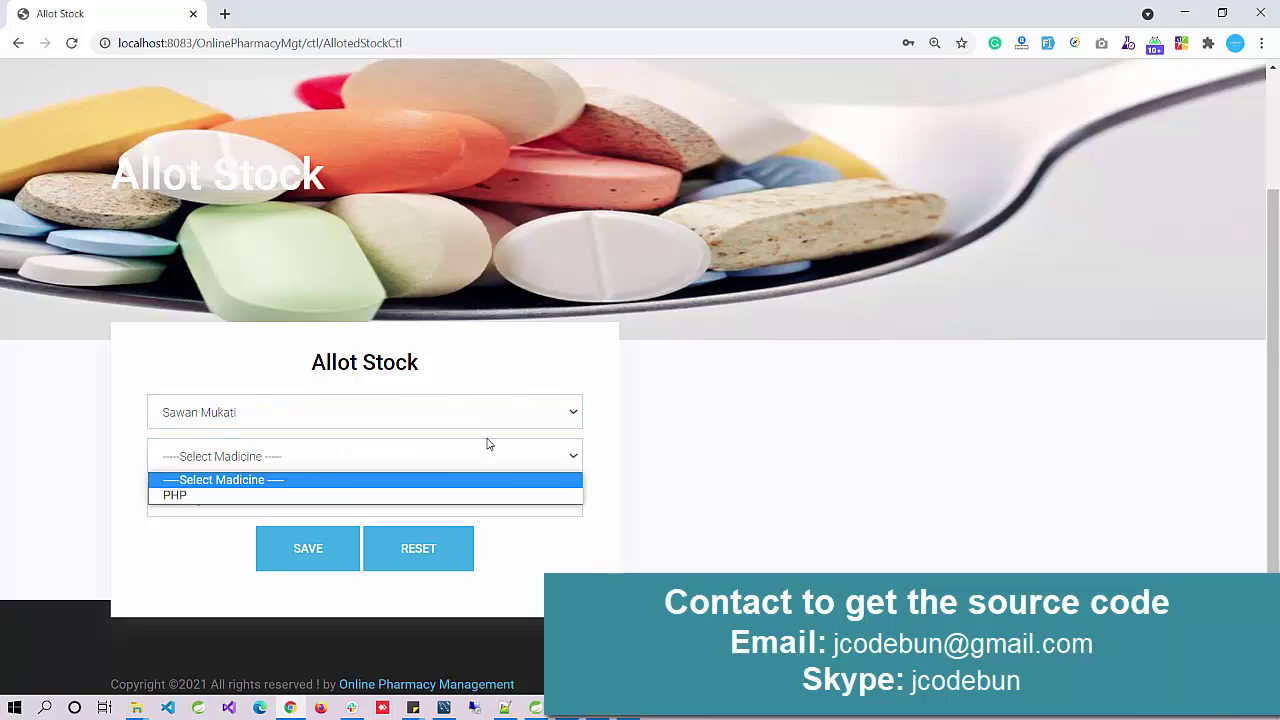
{"action": "left_click", "coordinate": [340, 495]}
{"action": "scroll", "coordinate": [632, 272], "scroll_direction": "up", "scroll_amount": 2}
{"action": "scroll", "coordinate": [615, 281], "scroll_direction": "down", "scroll_amount": 2}
{"action": "left_click", "coordinate": [235, 500]}
{"action": "type", "text": "54"}
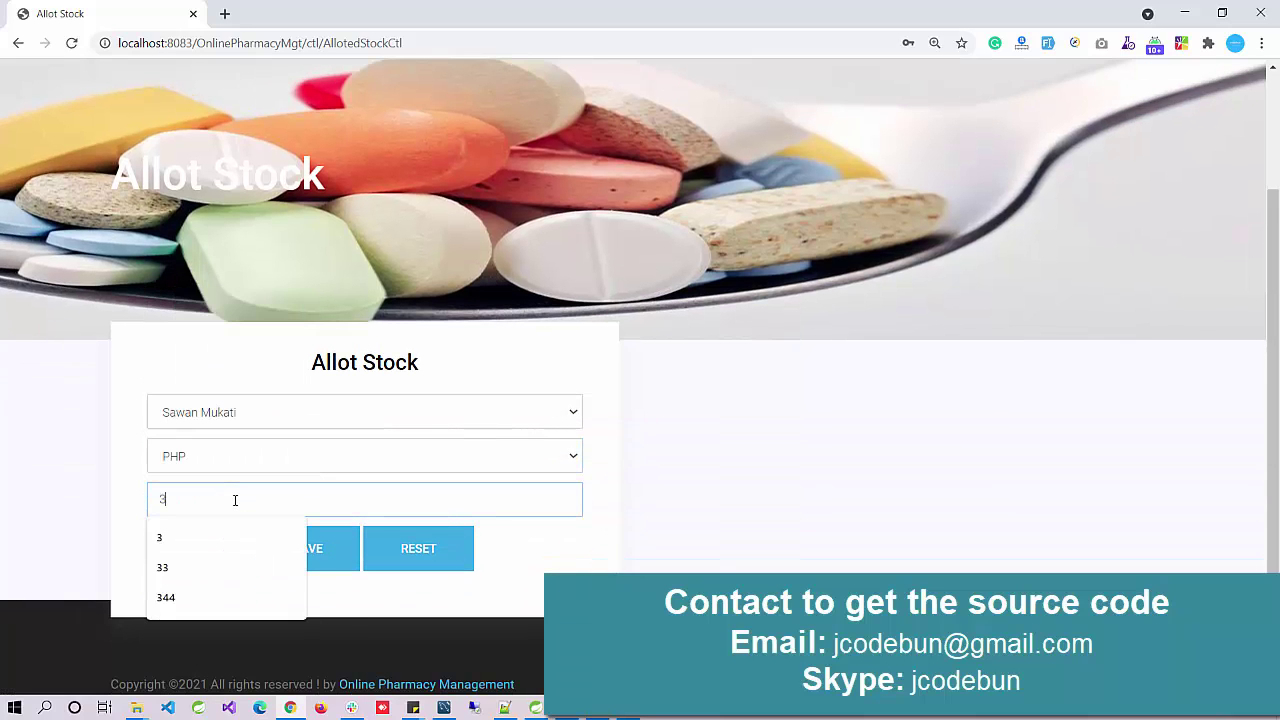
{"action": "left_click", "coordinate": [329, 555]}
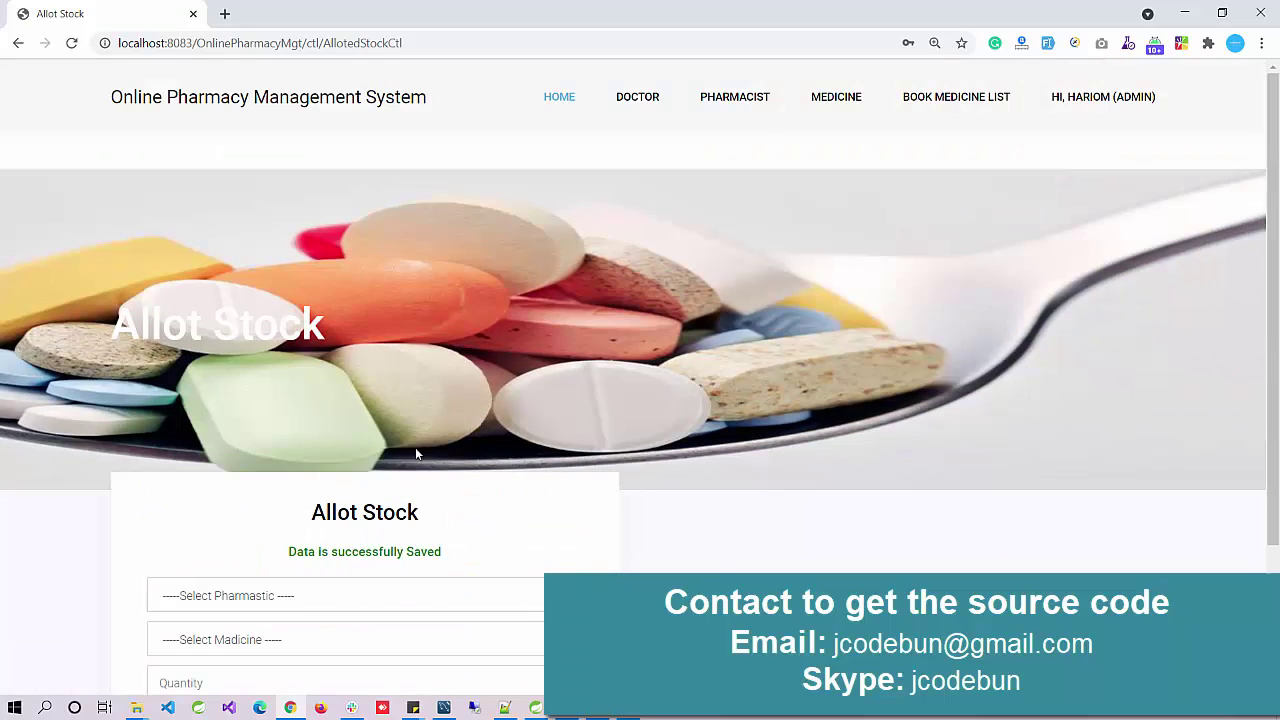
Step: Open the Medicine List and check PHP's stock quantity of 32
{"action": "mouse_move", "coordinate": [755, 105]}
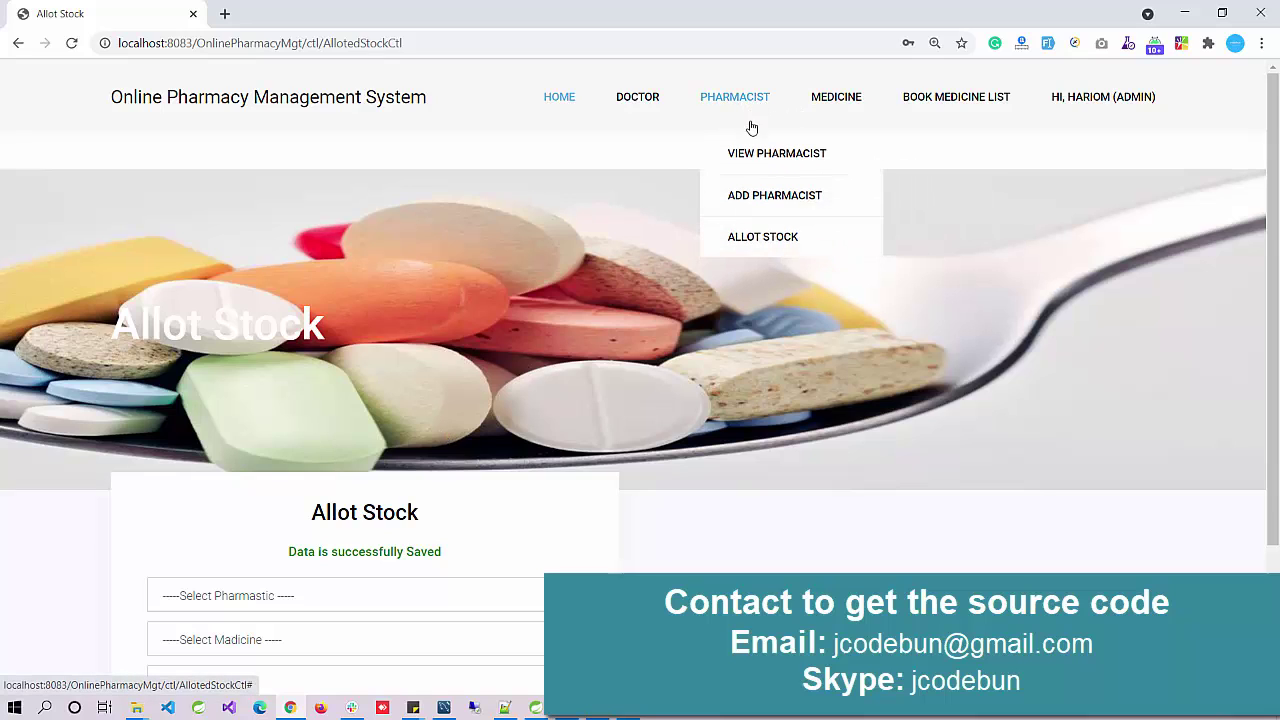
{"action": "mouse_move", "coordinate": [823, 104]}
{"action": "left_click", "coordinate": [858, 205]}
{"action": "scroll", "coordinate": [511, 329], "scroll_direction": "down", "scroll_amount": 3}
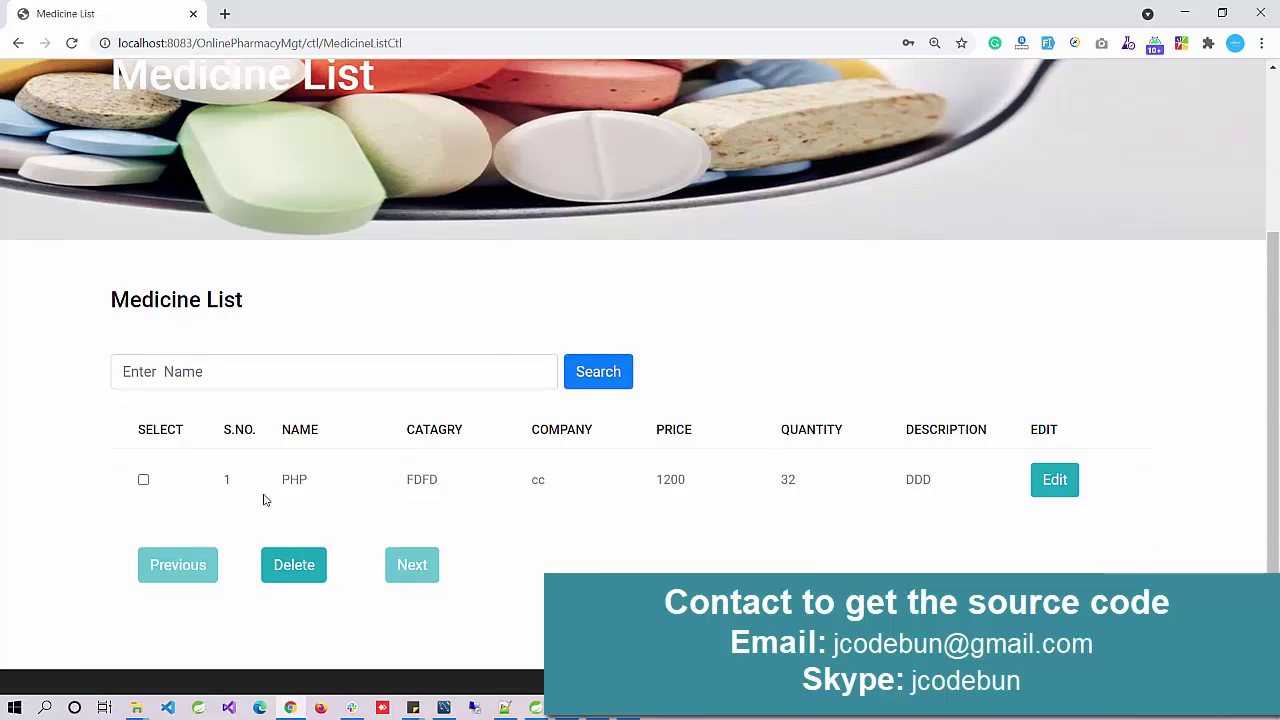
{"action": "left_click_drag", "start_coordinate": [779, 485], "coordinate": [797, 486]}
{"action": "scroll", "coordinate": [478, 420], "scroll_direction": "up", "scroll_amount": 3}
Step: Start a new medicine named Druggg with category gfdgfd, company and quantity 56
{"action": "left_click", "coordinate": [829, 118]}
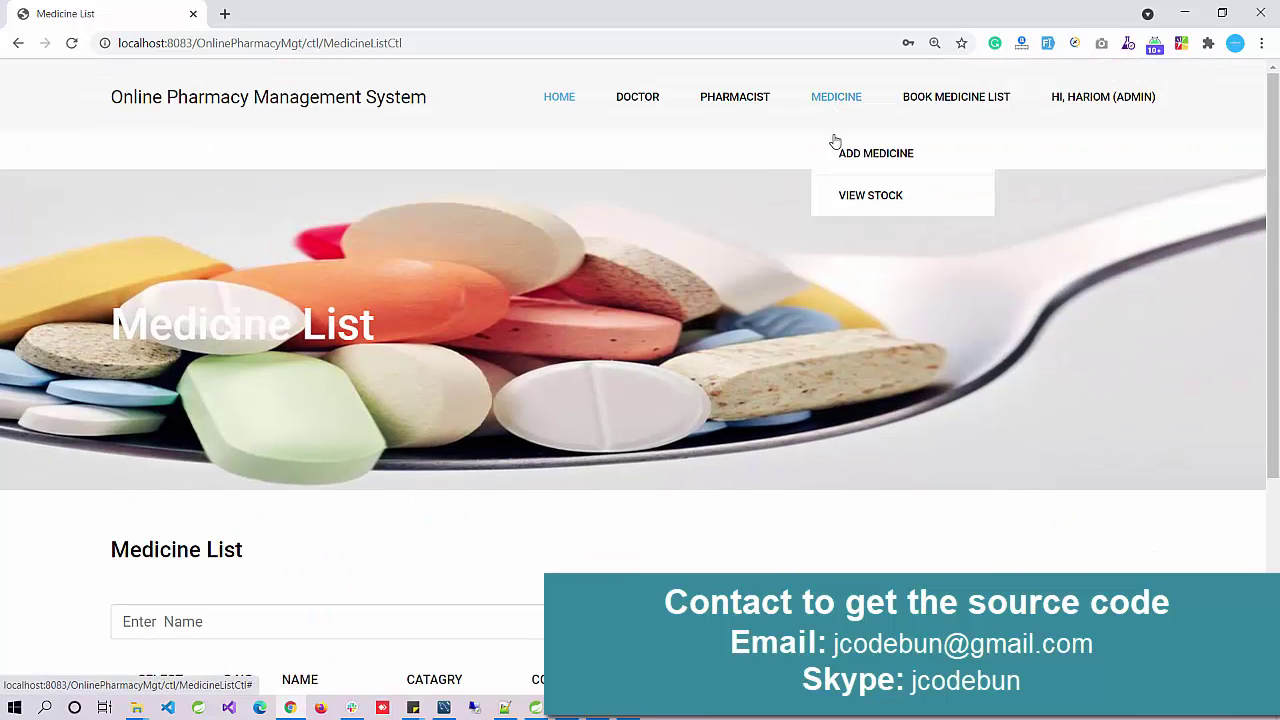
{"action": "left_click", "coordinate": [838, 151]}
{"action": "scroll", "coordinate": [357, 380], "scroll_direction": "down", "scroll_amount": 2}
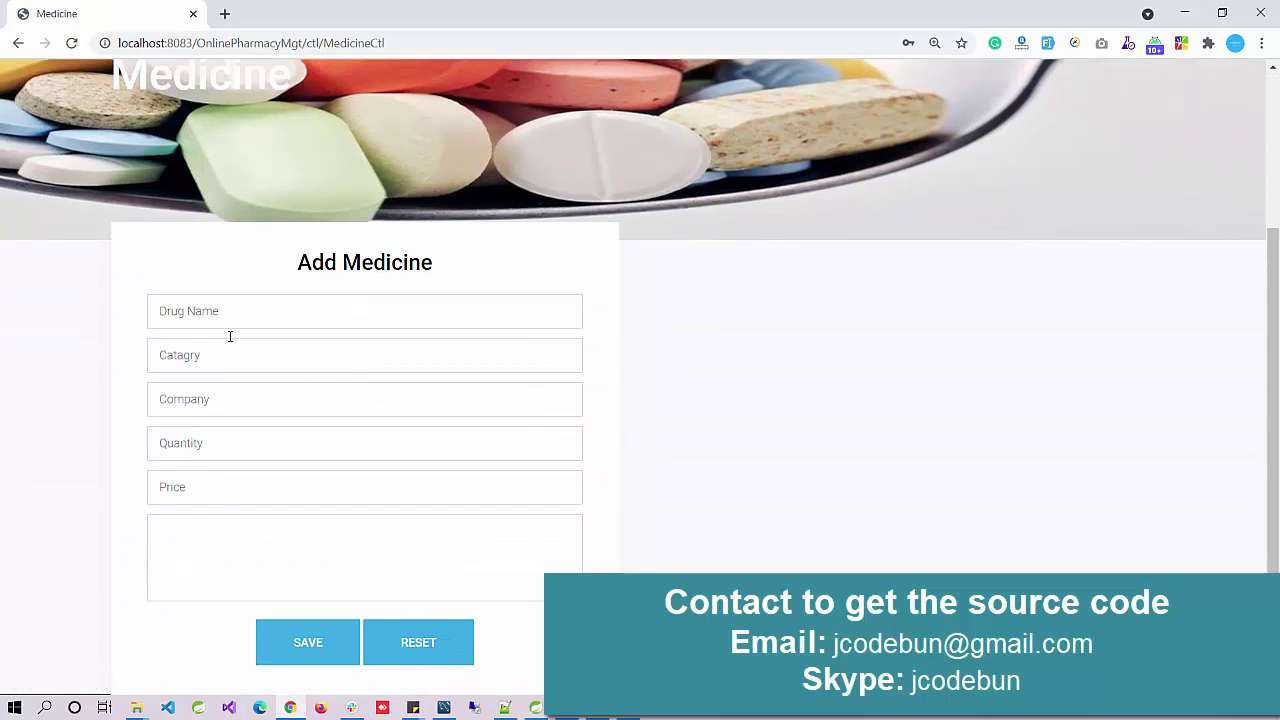
{"action": "left_click", "coordinate": [239, 312]}
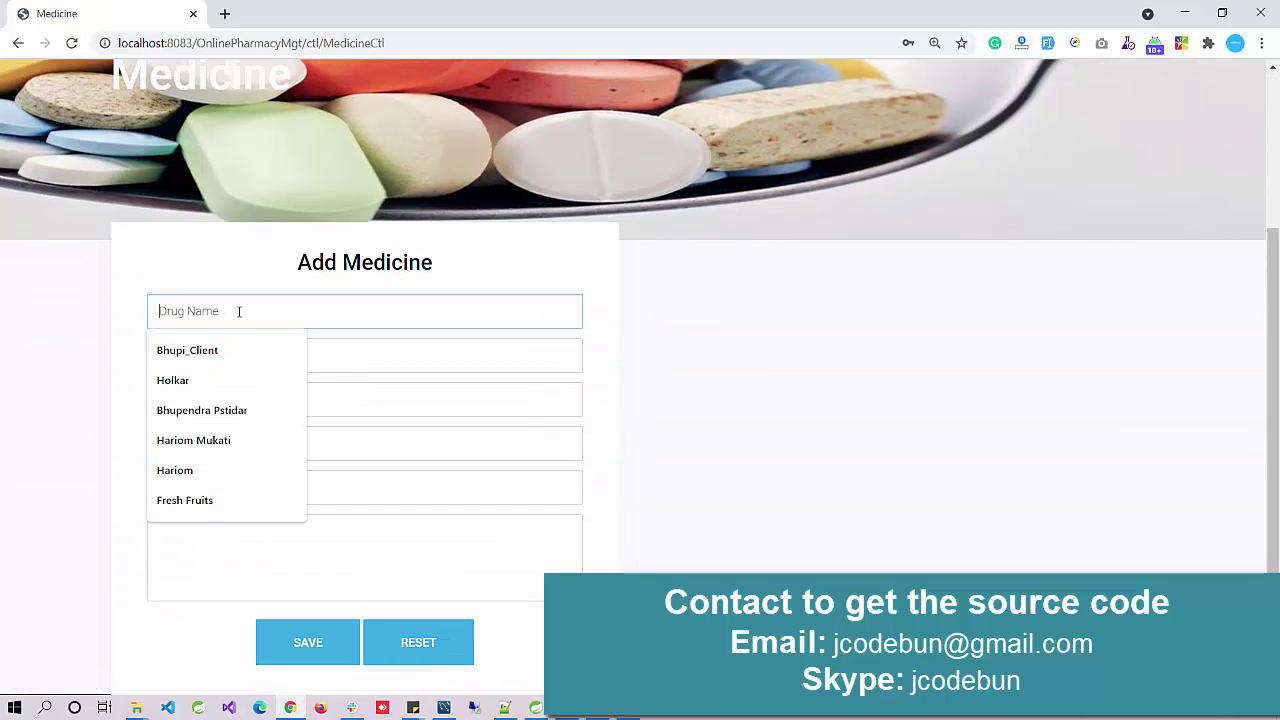
{"action": "type", "text": "Drug"}
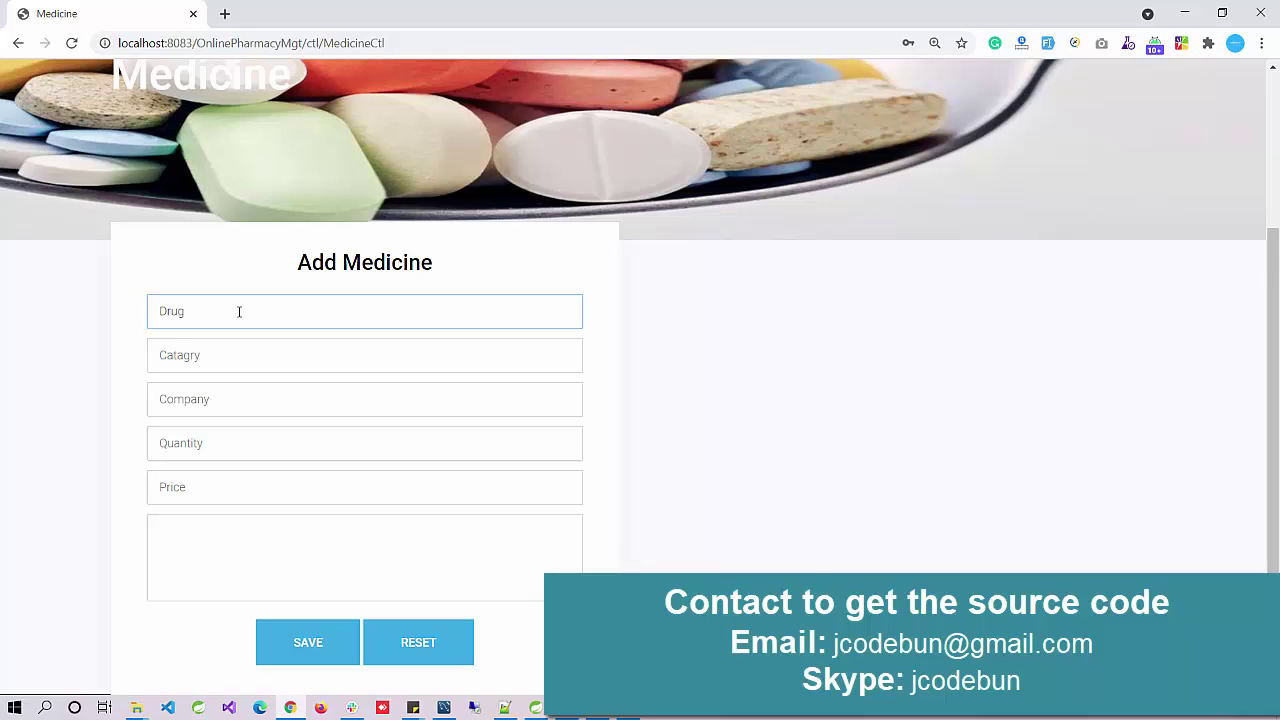
{"action": "type", "text": "gg"}
{"action": "left_click", "coordinate": [222, 365]}
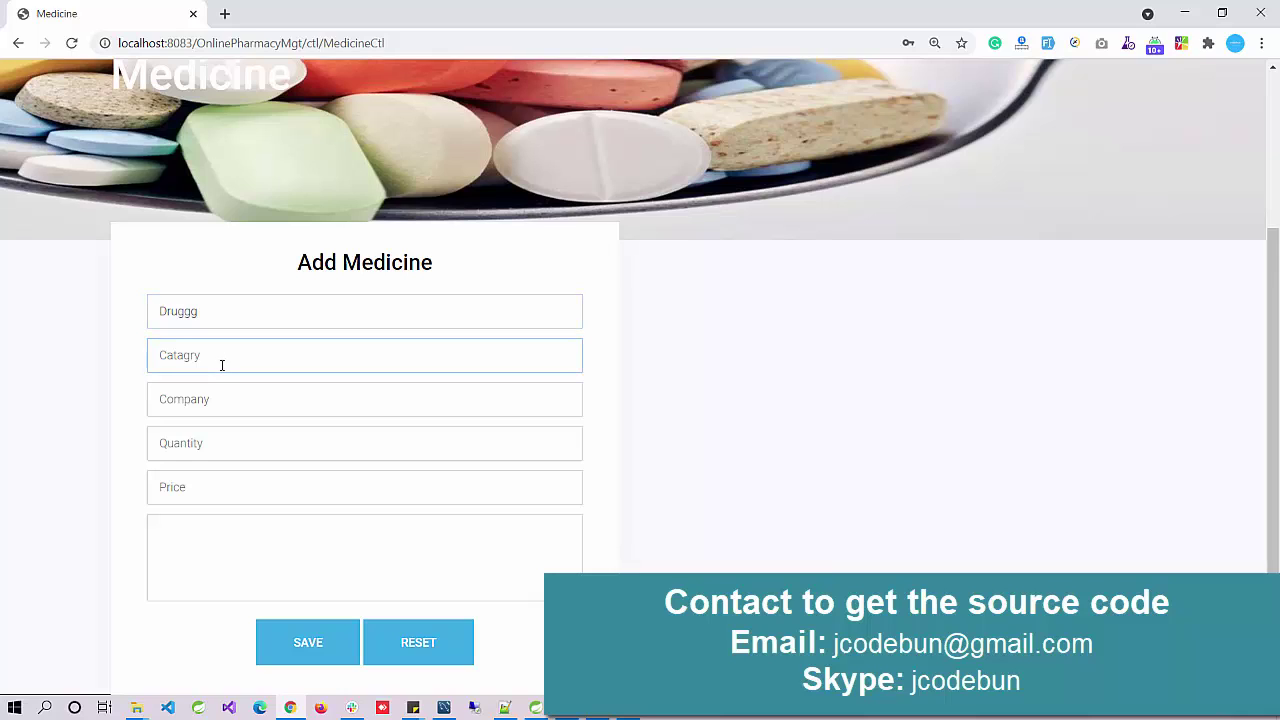
{"action": "type", "text": "gfdgfd"}
{"action": "left_click", "coordinate": [228, 398]}
{"action": "type", "text": "fdgdfg"}
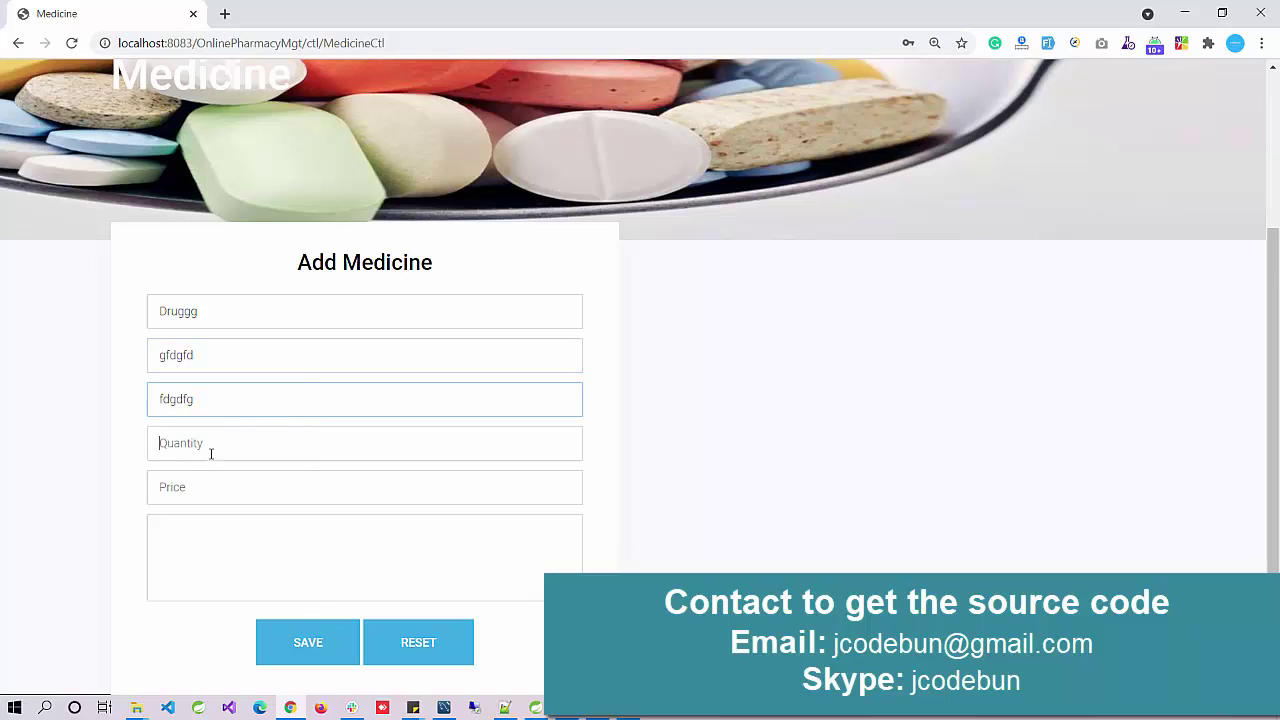
{"action": "type", "text": "56"}
Step: Give the new medicine price 100 and description dfs, and save it
{"action": "left_click", "coordinate": [206, 493]}
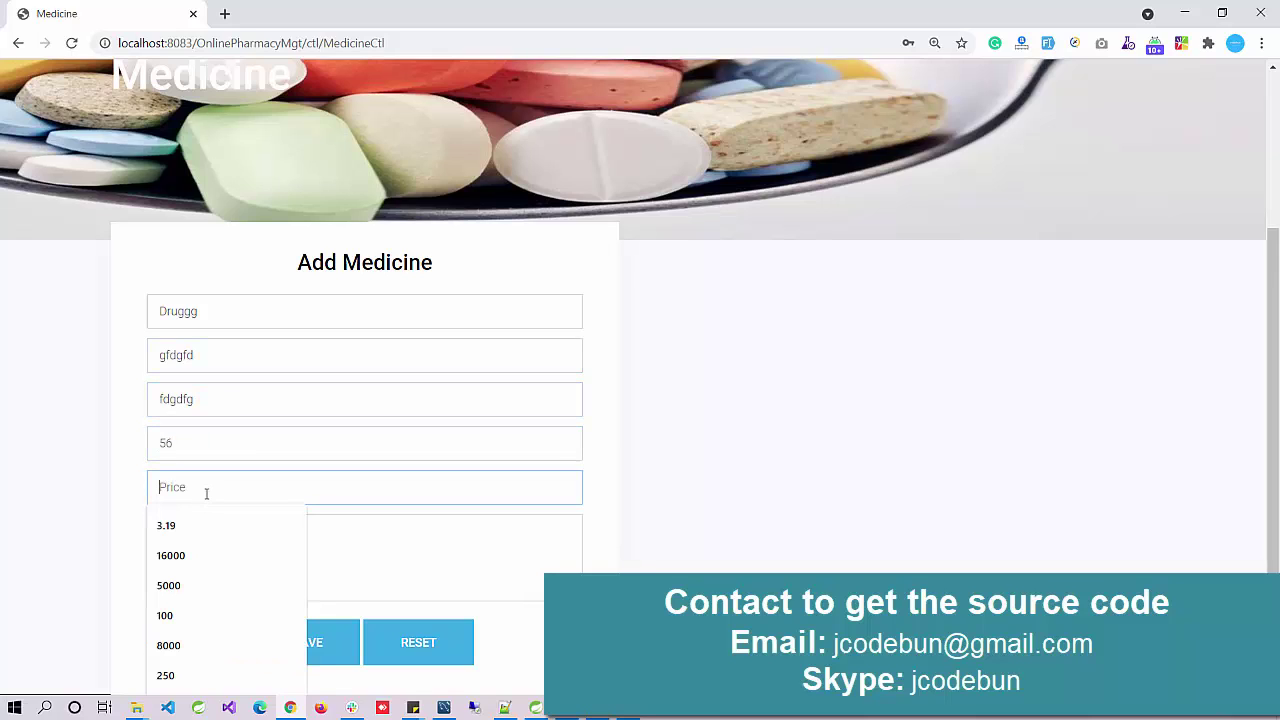
{"action": "left_click", "coordinate": [260, 431]}
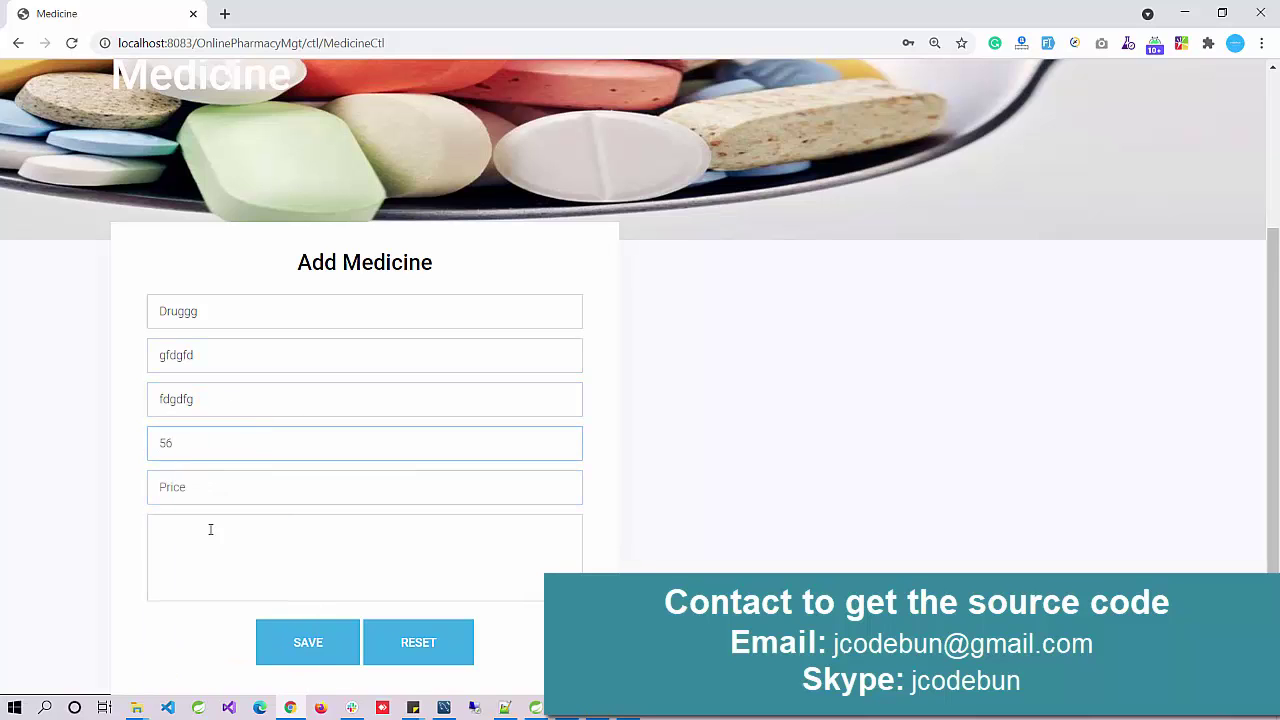
{"action": "left_click", "coordinate": [223, 494]}
{"action": "type", "text": "100"}
{"action": "left_click", "coordinate": [271, 554]}
{"action": "type", "text": "dfs"}
{"action": "left_click", "coordinate": [296, 640]}
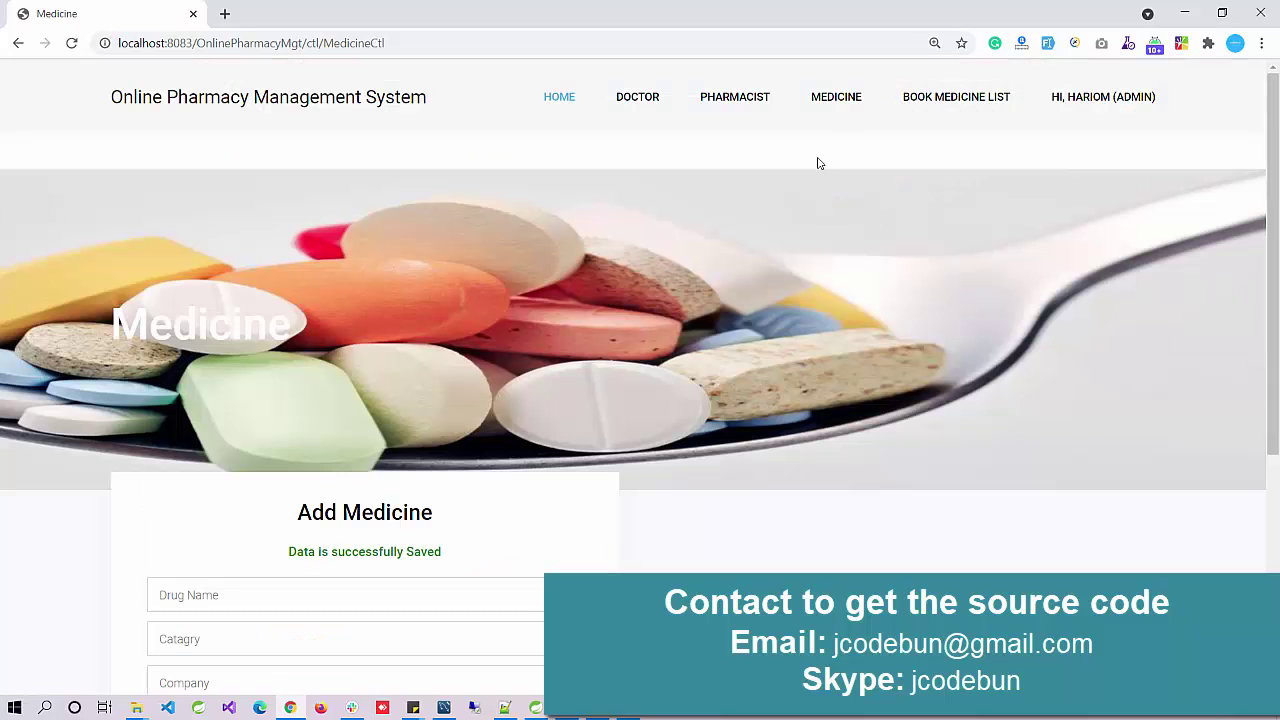
{"action": "left_click", "coordinate": [834, 112]}
Step: Confirm Druggg in the Medicine List and review the Book Medicine List
{"action": "left_click", "coordinate": [846, 196]}
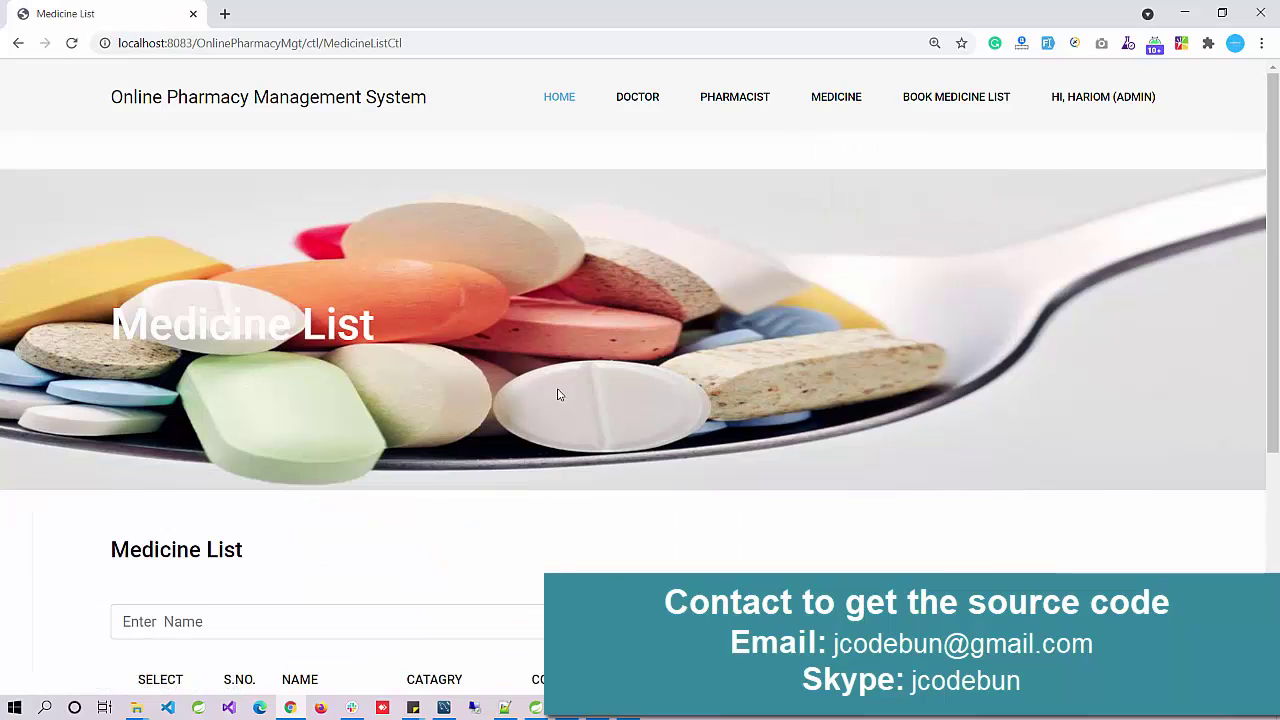
{"action": "scroll", "coordinate": [558, 394], "scroll_direction": "down", "scroll_amount": 3}
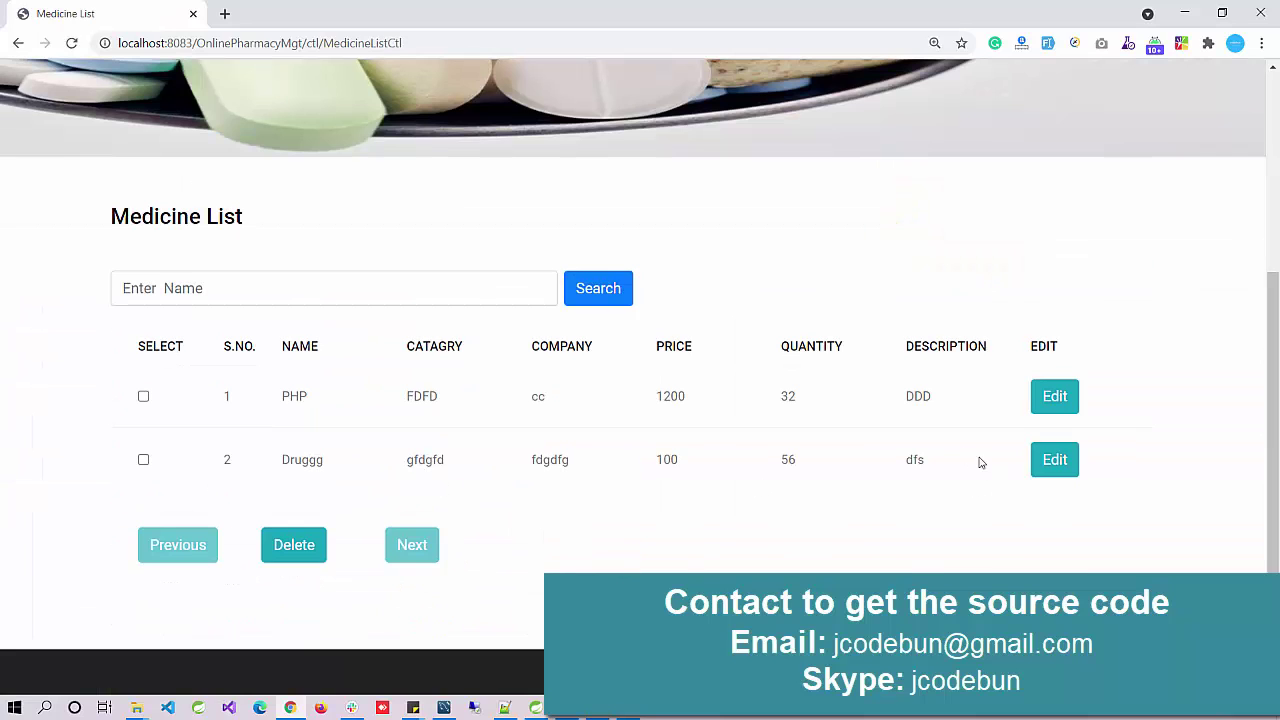
{"action": "scroll", "coordinate": [643, 431], "scroll_direction": "up", "scroll_amount": 3}
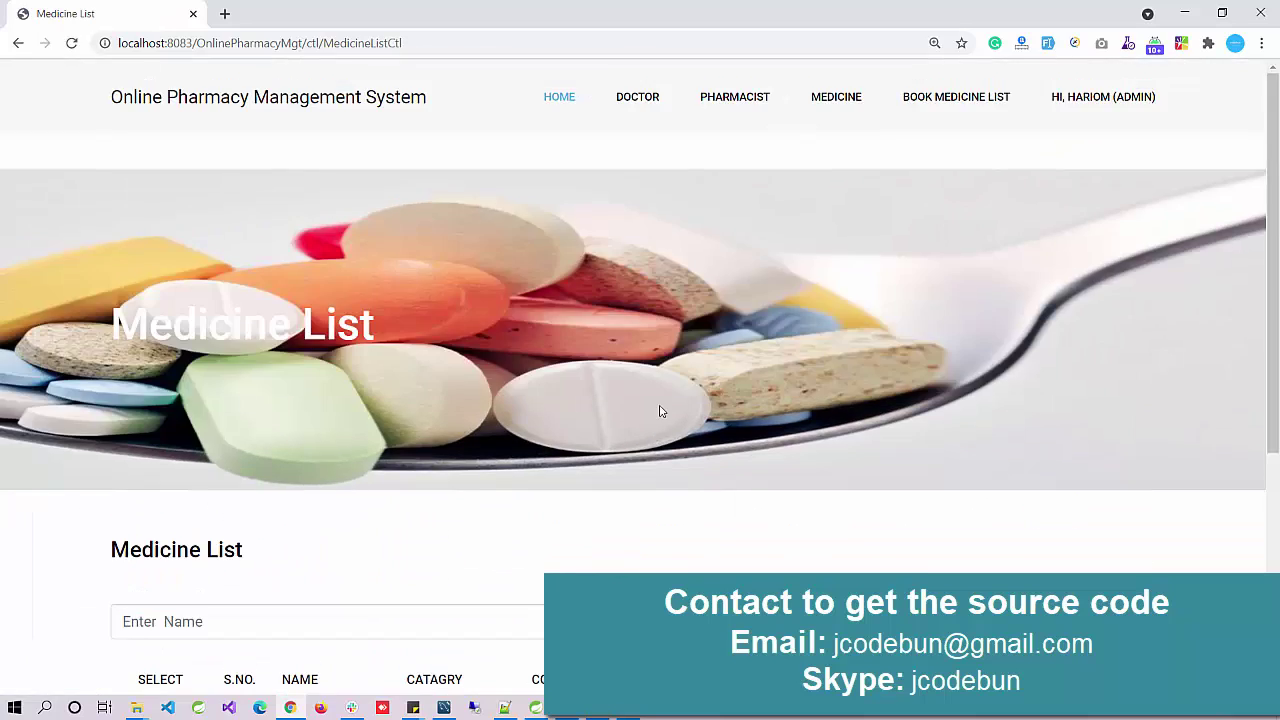
{"action": "left_click", "coordinate": [943, 105]}
{"action": "scroll", "coordinate": [504, 363], "scroll_direction": "down", "scroll_amount": 3}
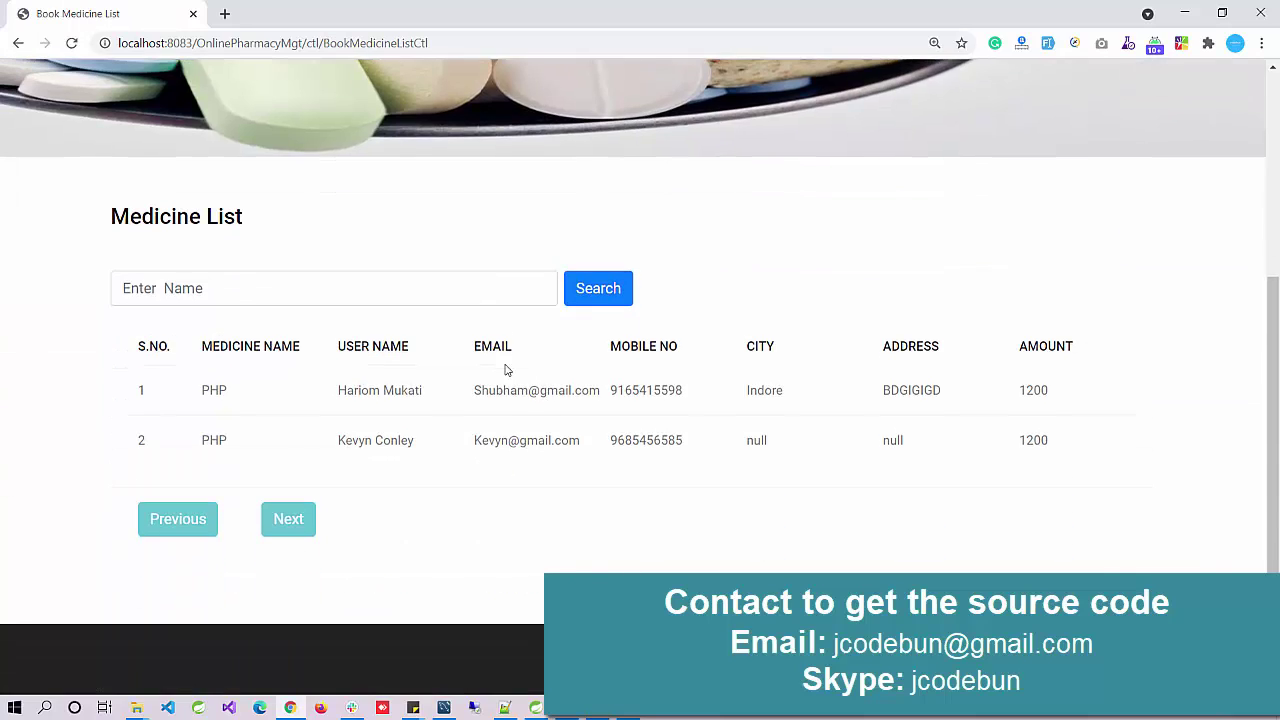
{"action": "scroll", "coordinate": [931, 398], "scroll_direction": "up", "scroll_amount": 3}
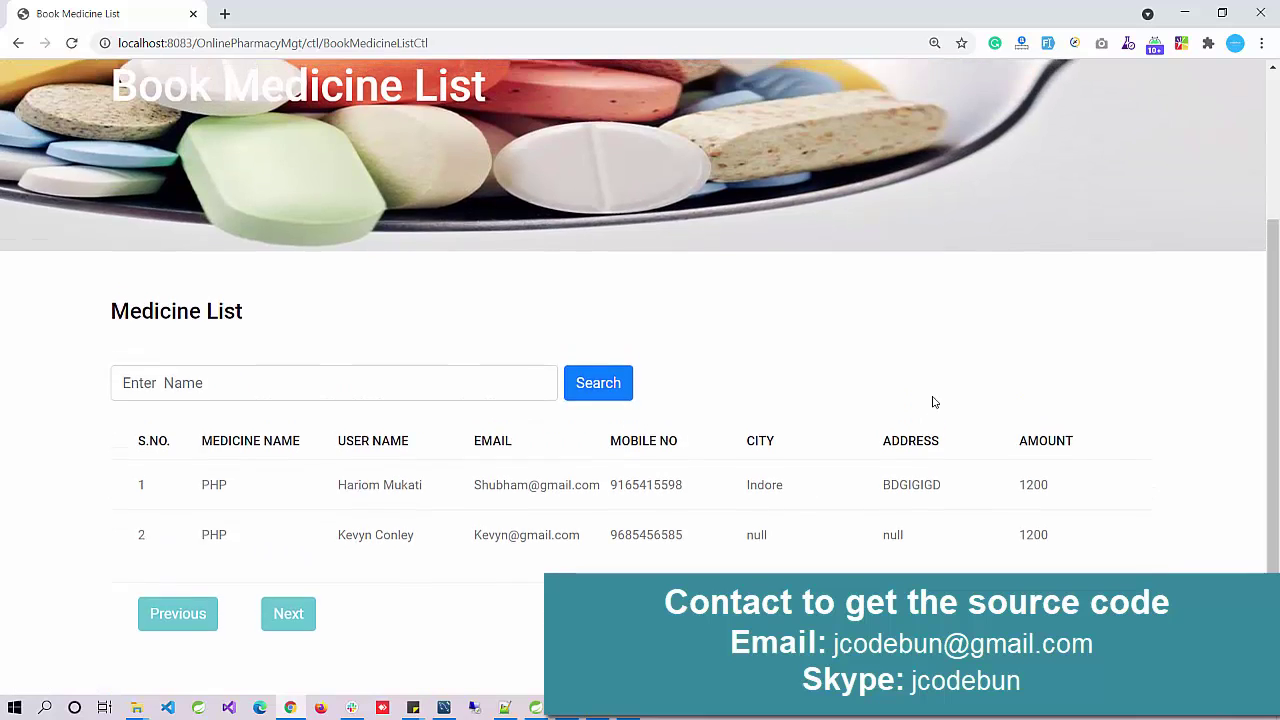
{"action": "scroll", "coordinate": [931, 401], "scroll_direction": "up", "scroll_amount": 1}
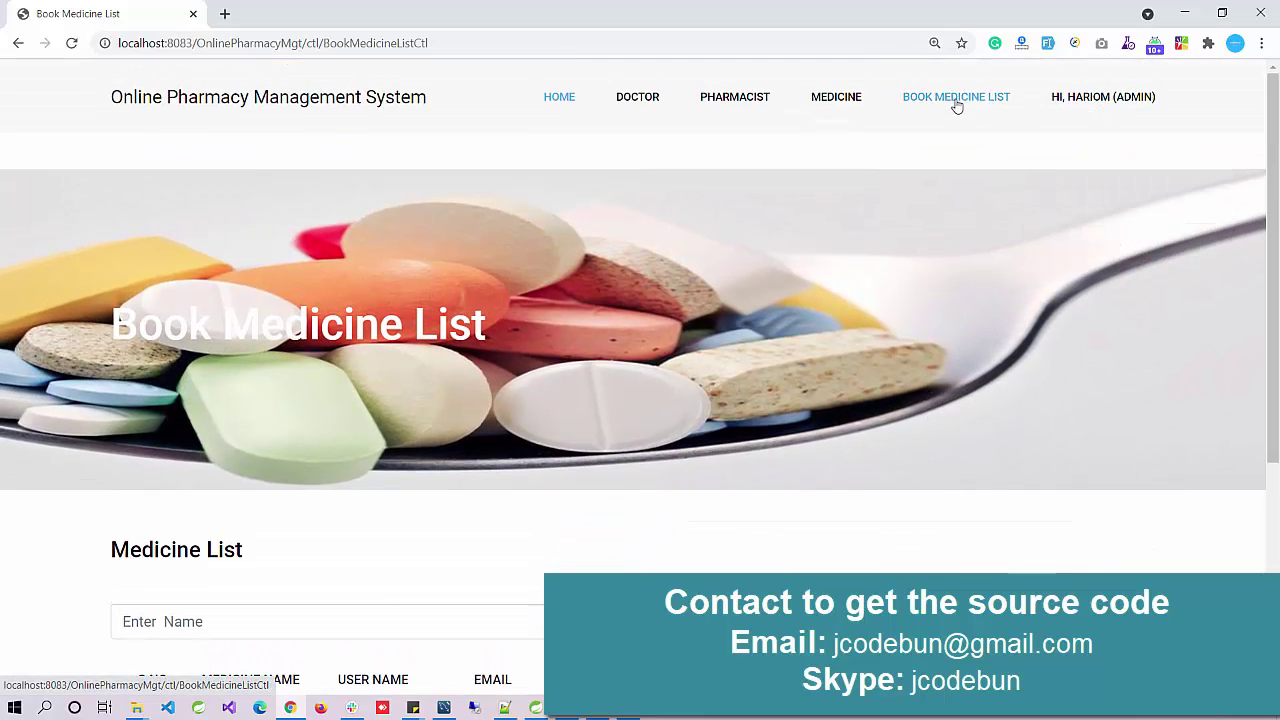
Step: View the admin's My Profile page, then log the admin out
{"action": "mouse_move", "coordinate": [1083, 112]}
{"action": "left_click", "coordinate": [1108, 163]}
{"action": "scroll", "coordinate": [957, 243], "scroll_direction": "down", "scroll_amount": 2}
{"action": "scroll", "coordinate": [1091, 137], "scroll_direction": "up", "scroll_amount": 2}
{"action": "mouse_move", "coordinate": [1094, 148]}
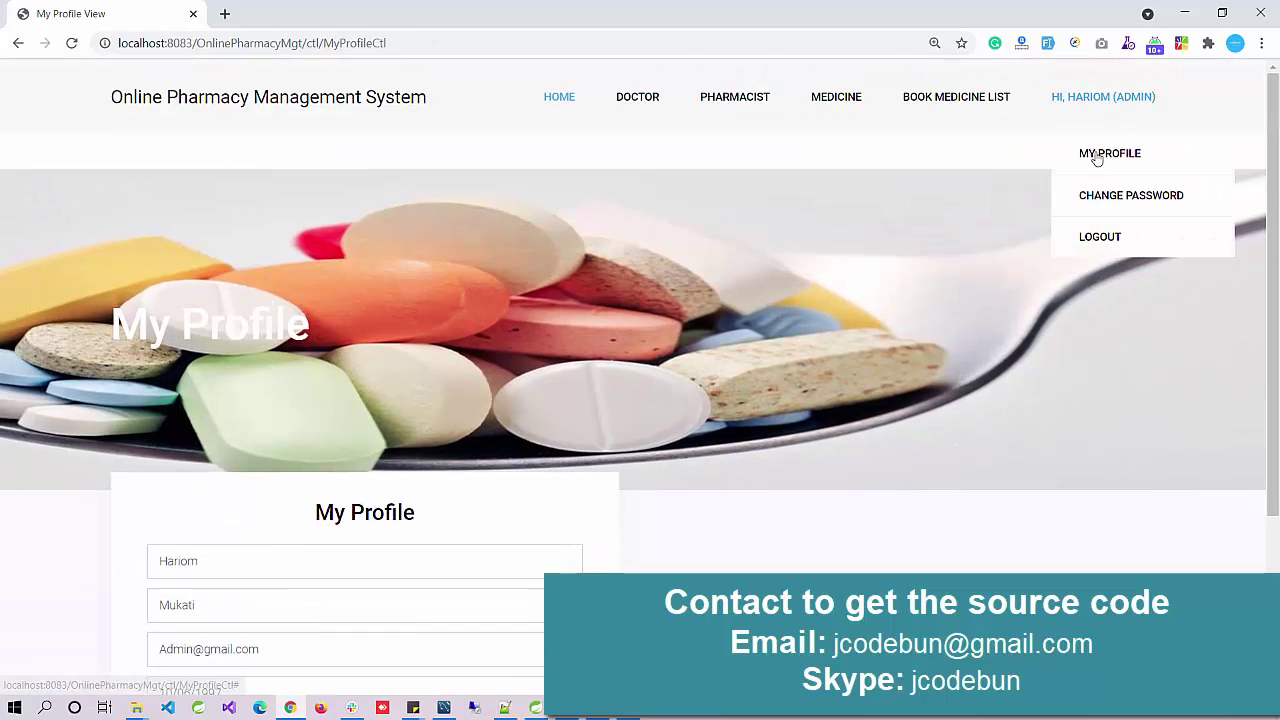
{"action": "left_click", "coordinate": [1091, 251]}
{"action": "scroll", "coordinate": [665, 308], "scroll_direction": "down", "scroll_amount": 2}
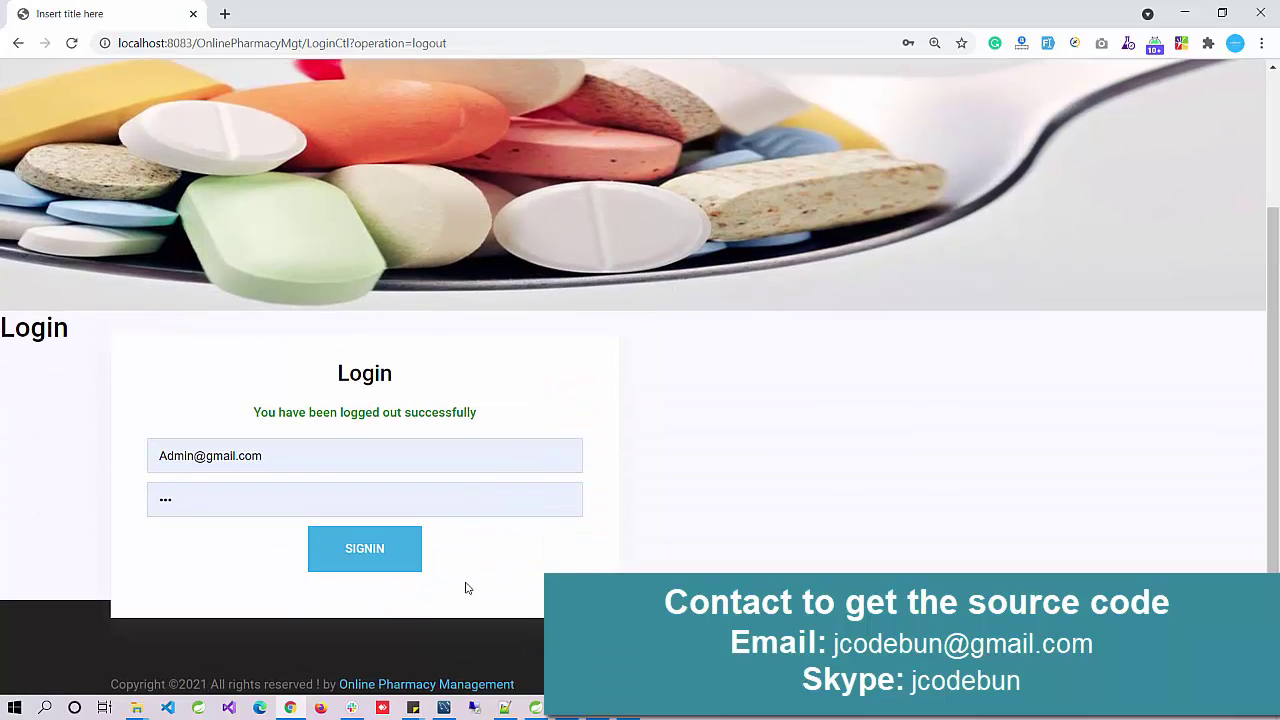
Step: Copy the pharmacist's login from p_user row 2 into the Login page's e-mail field
{"action": "left_click", "coordinate": [437, 693]}
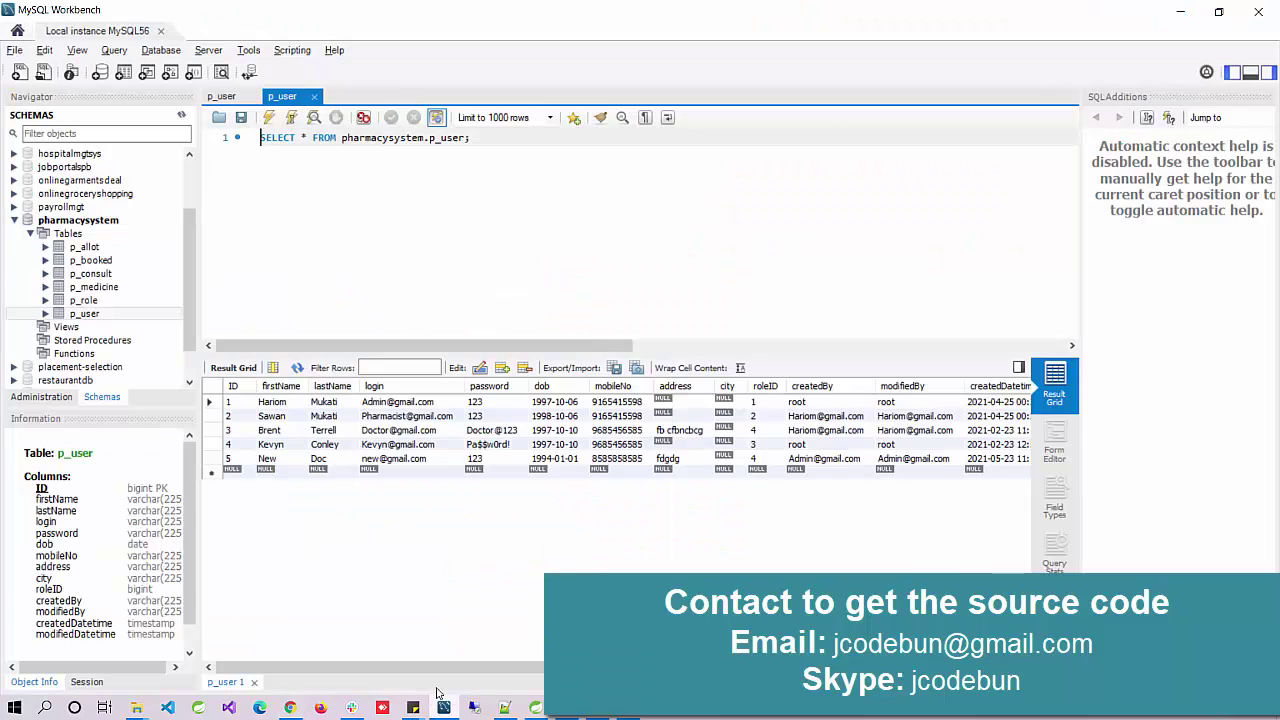
{"action": "left_click", "coordinate": [405, 416]}
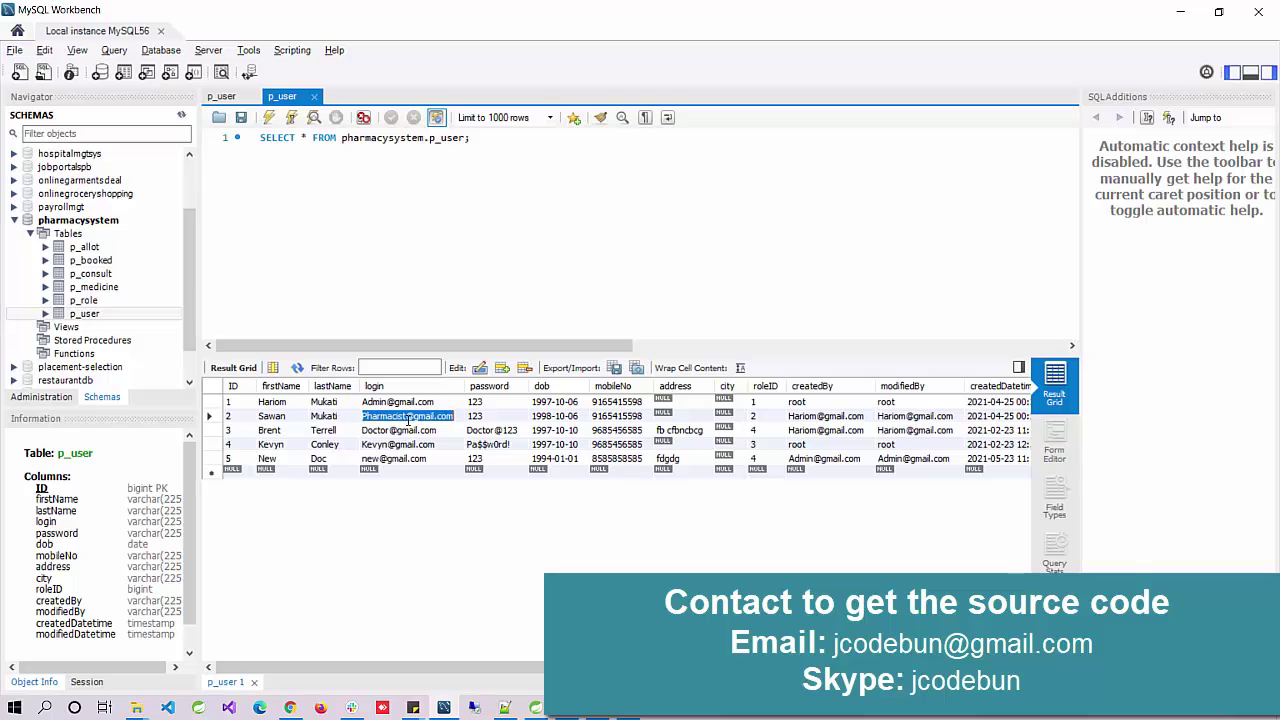
{"action": "key", "text": "alt+Tab"}
{"action": "left_click", "coordinate": [317, 451]}
{"action": "key", "text": "ctrl+a"}
{"action": "key", "text": "ctrl+v"}
{"action": "key", "text": "alt+Tab"}
Step: Sign in as the pharmacist using the password copied from p_user, dismissing Chrome's prompts
{"action": "double_click", "coordinate": [474, 416]}
{"action": "double_click", "coordinate": [476, 416]}
{"action": "key", "text": "ctrl+c"}
{"action": "key", "text": "alt+Tab"}
{"action": "left_click", "coordinate": [326, 490]}
{"action": "key", "text": "ctrl+v"}
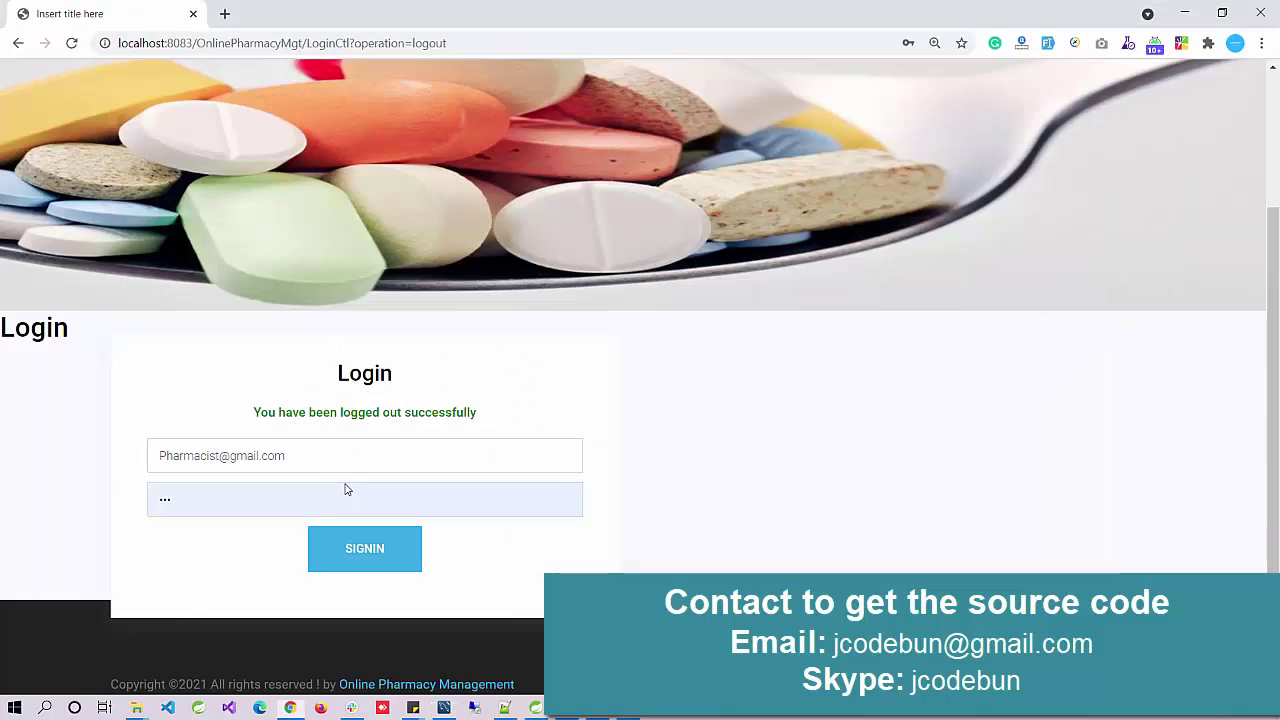
{"action": "left_click", "coordinate": [335, 550]}
{"action": "left_click", "coordinate": [865, 318]}
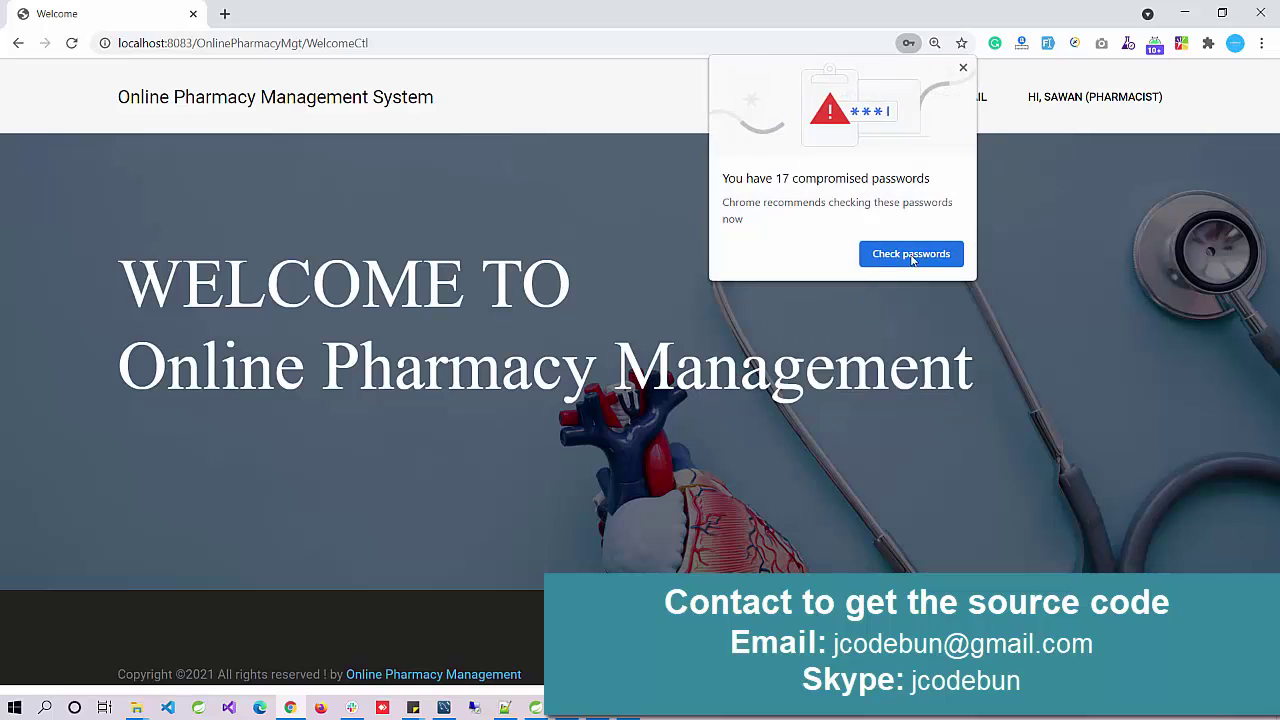
{"action": "left_click", "coordinate": [964, 67]}
Step: View the stock allotted to this pharmacist
{"action": "mouse_move", "coordinate": [928, 114]}
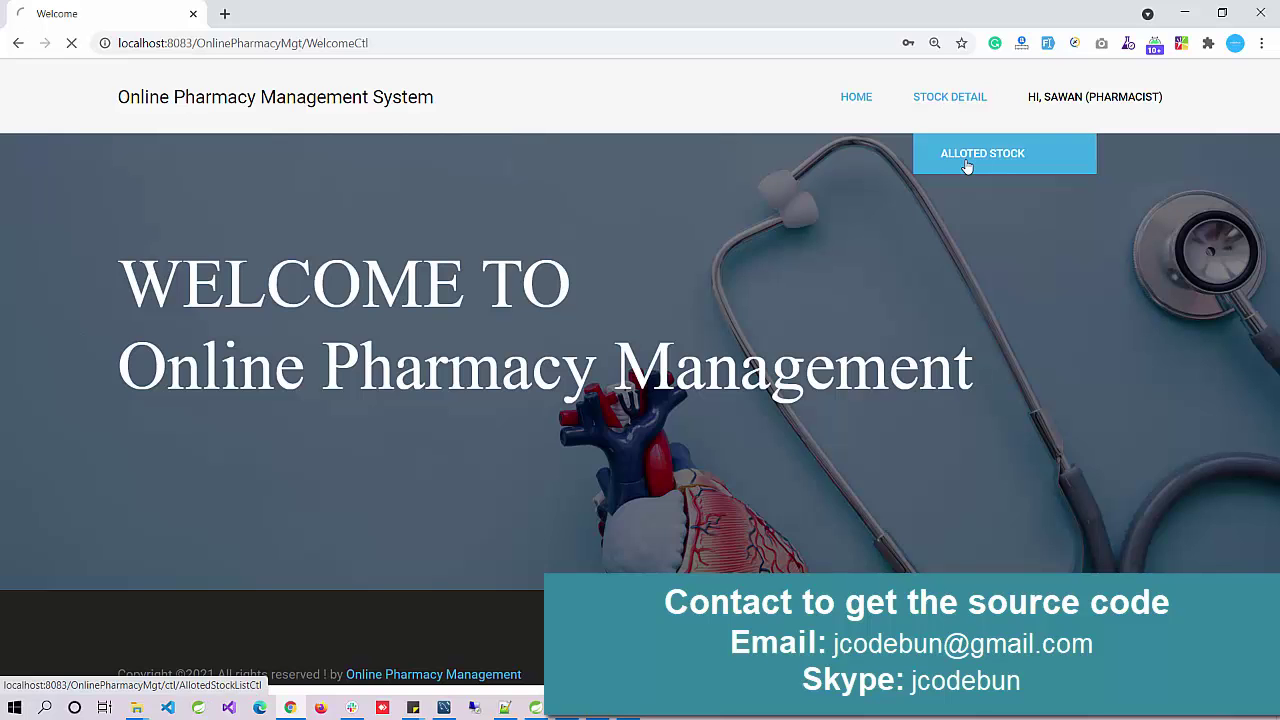
{"action": "left_click", "coordinate": [966, 160]}
{"action": "scroll", "coordinate": [643, 362], "scroll_direction": "down", "scroll_amount": 1}
{"action": "scroll", "coordinate": [643, 362], "scroll_direction": "down", "scroll_amount": 3}
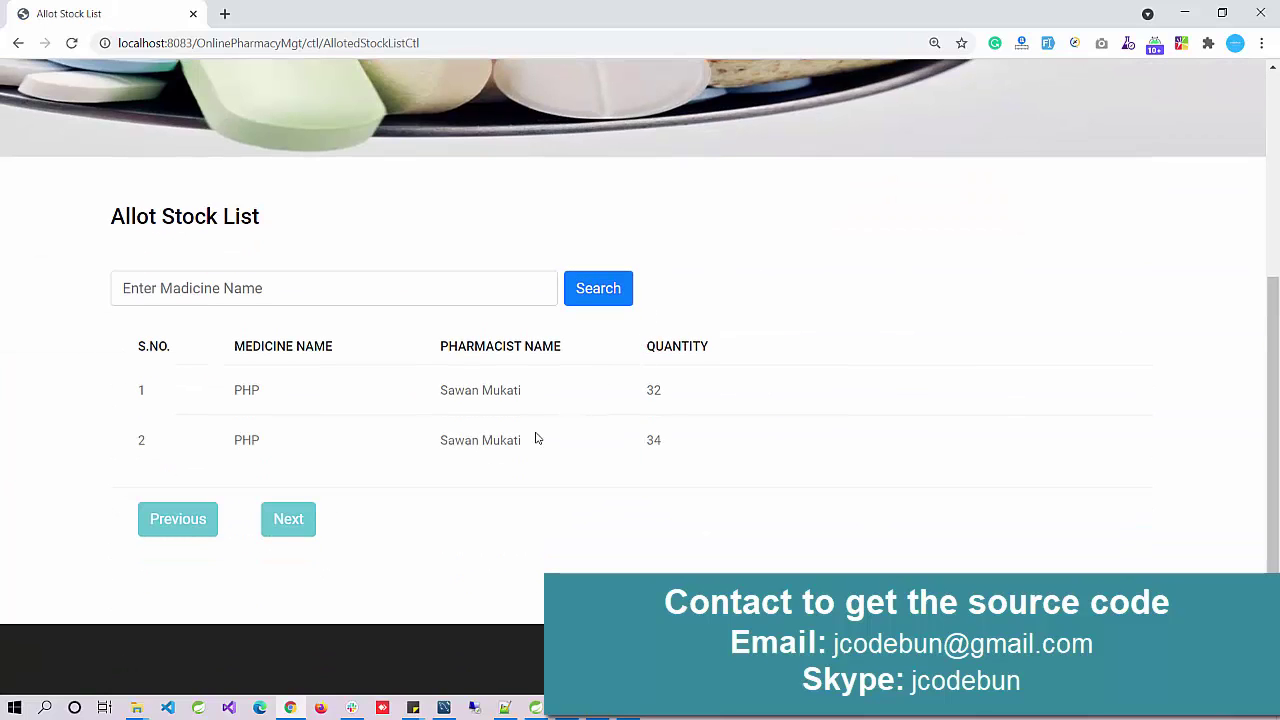
{"action": "scroll", "coordinate": [457, 429], "scroll_direction": "up", "scroll_amount": 1}
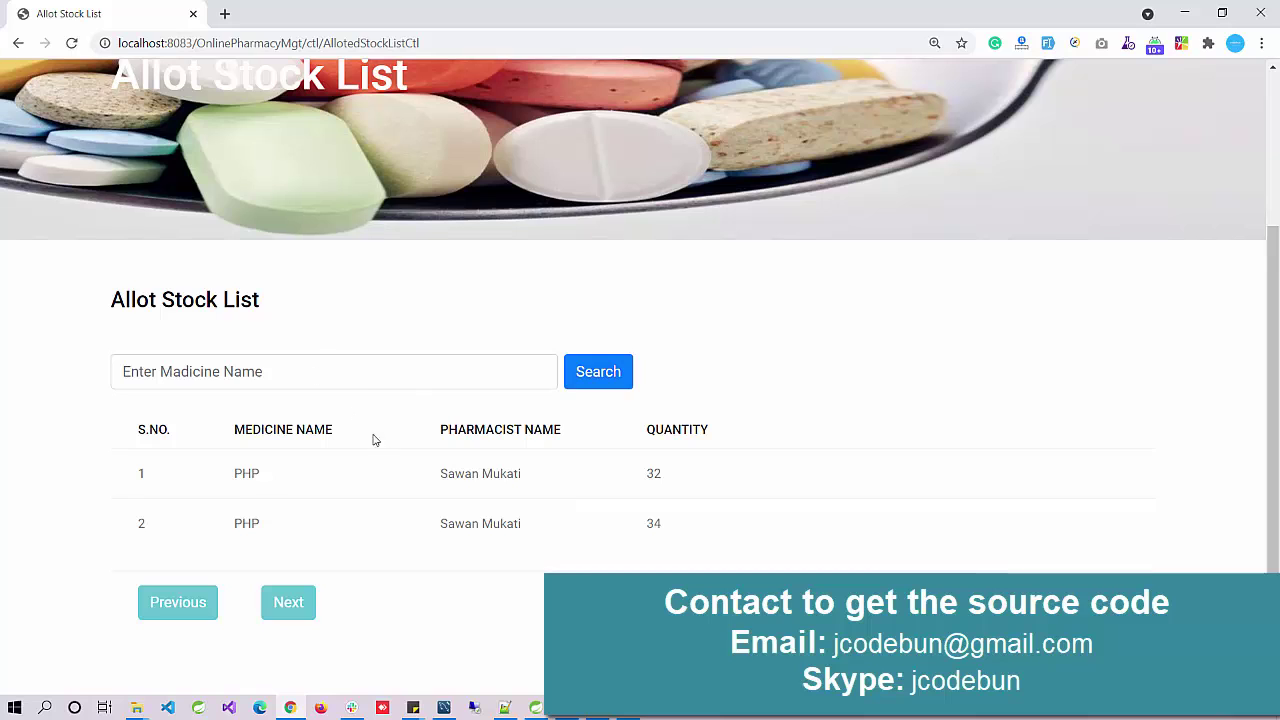
{"action": "scroll", "coordinate": [380, 455], "scroll_direction": "up", "scroll_amount": 3}
Step: Log the pharmacist out and pick the doctor's login in the p_user table
{"action": "mouse_move", "coordinate": [1051, 100]}
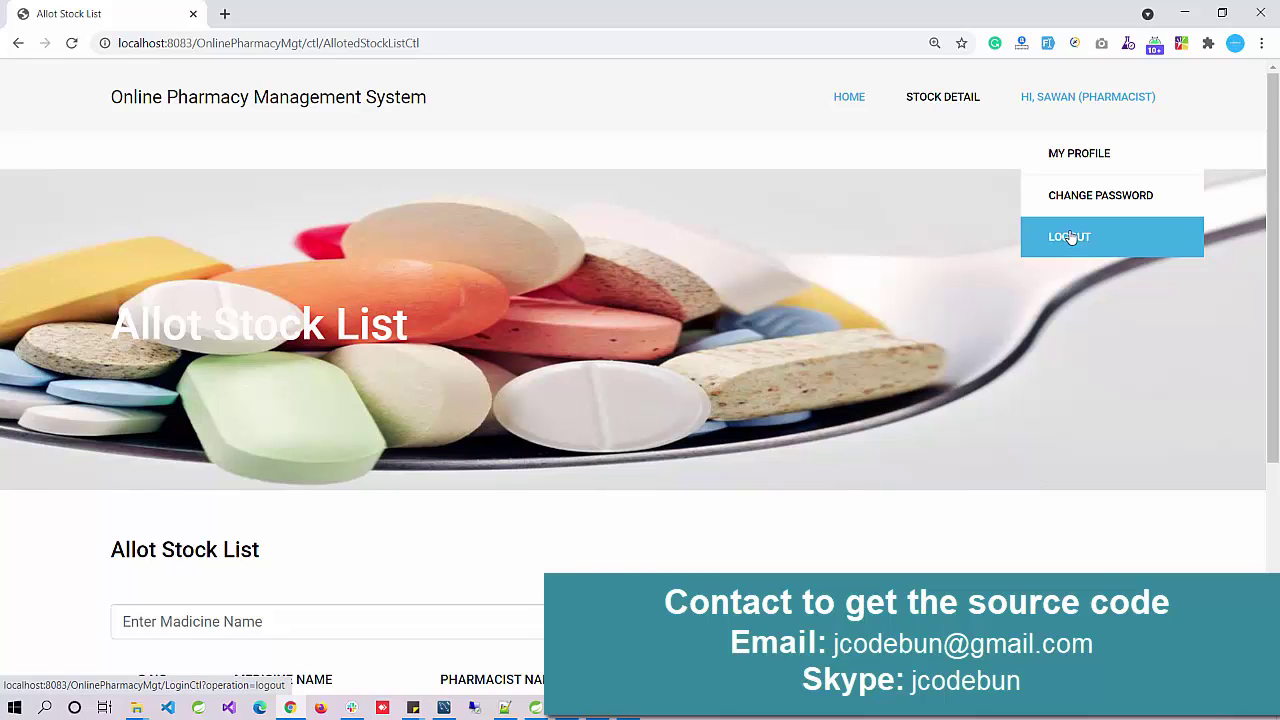
{"action": "scroll", "coordinate": [754, 300], "scroll_direction": "down", "scroll_amount": 3}
{"action": "scroll", "coordinate": [808, 277], "scroll_direction": "up", "scroll_amount": 3}
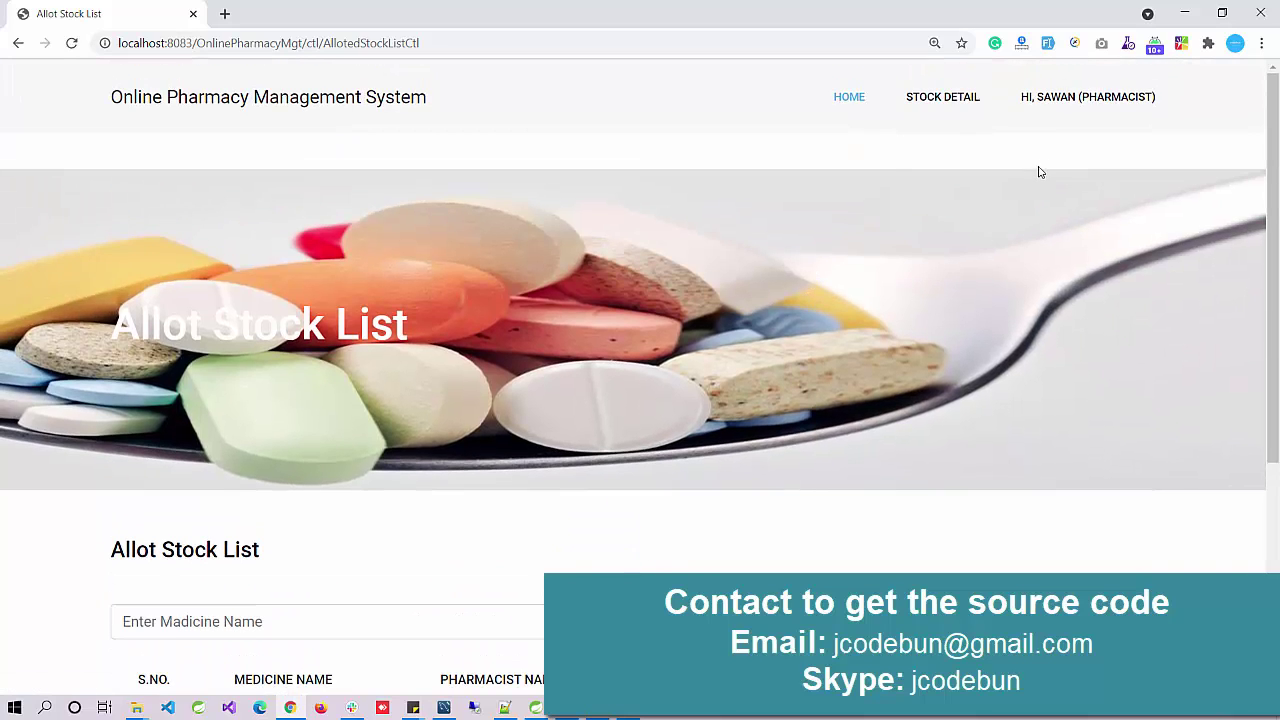
{"action": "mouse_move", "coordinate": [1046, 197]}
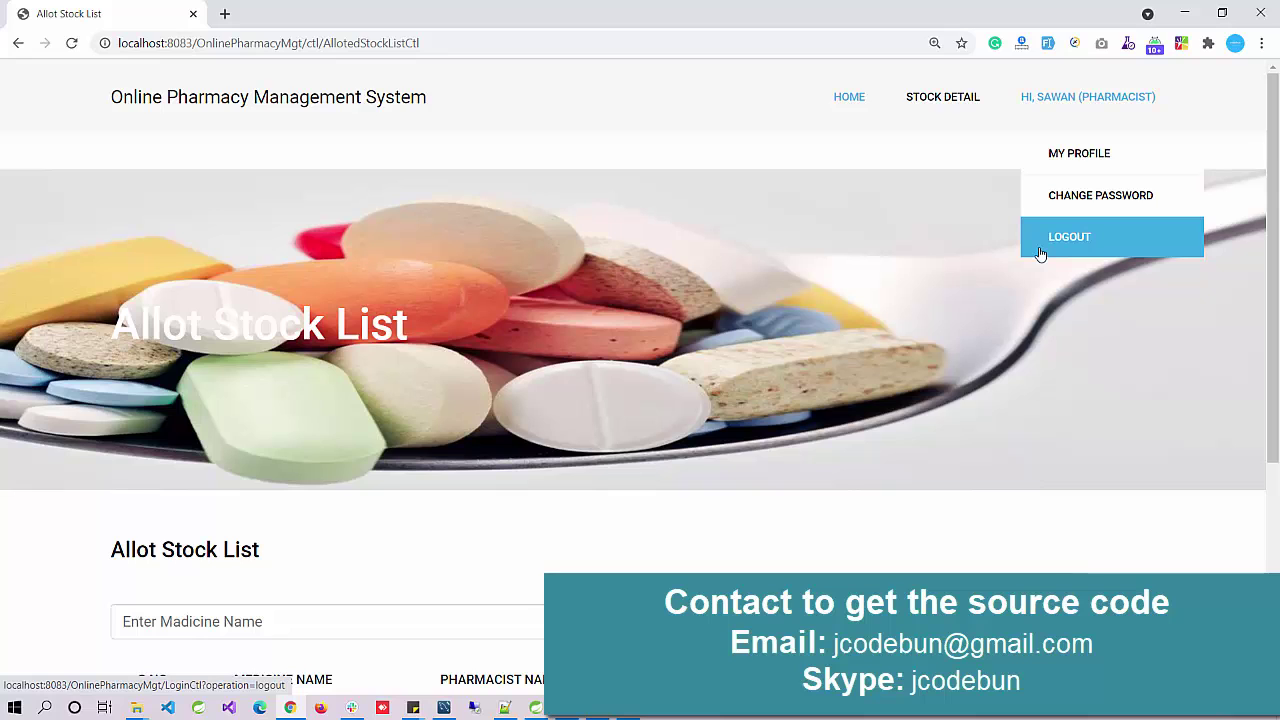
{"action": "scroll", "coordinate": [900, 330], "scroll_direction": "down", "scroll_amount": 2}
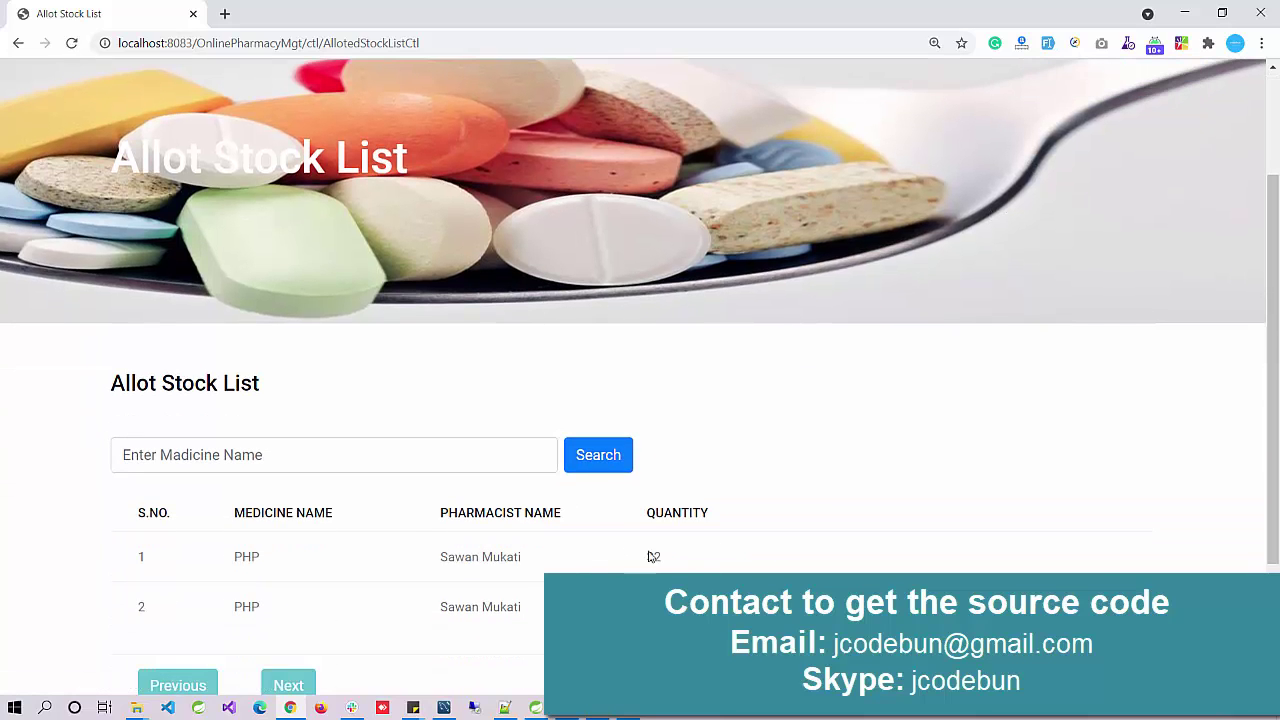
{"action": "scroll", "coordinate": [760, 400], "scroll_direction": "up", "scroll_amount": 2}
{"action": "mouse_move", "coordinate": [1025, 124]}
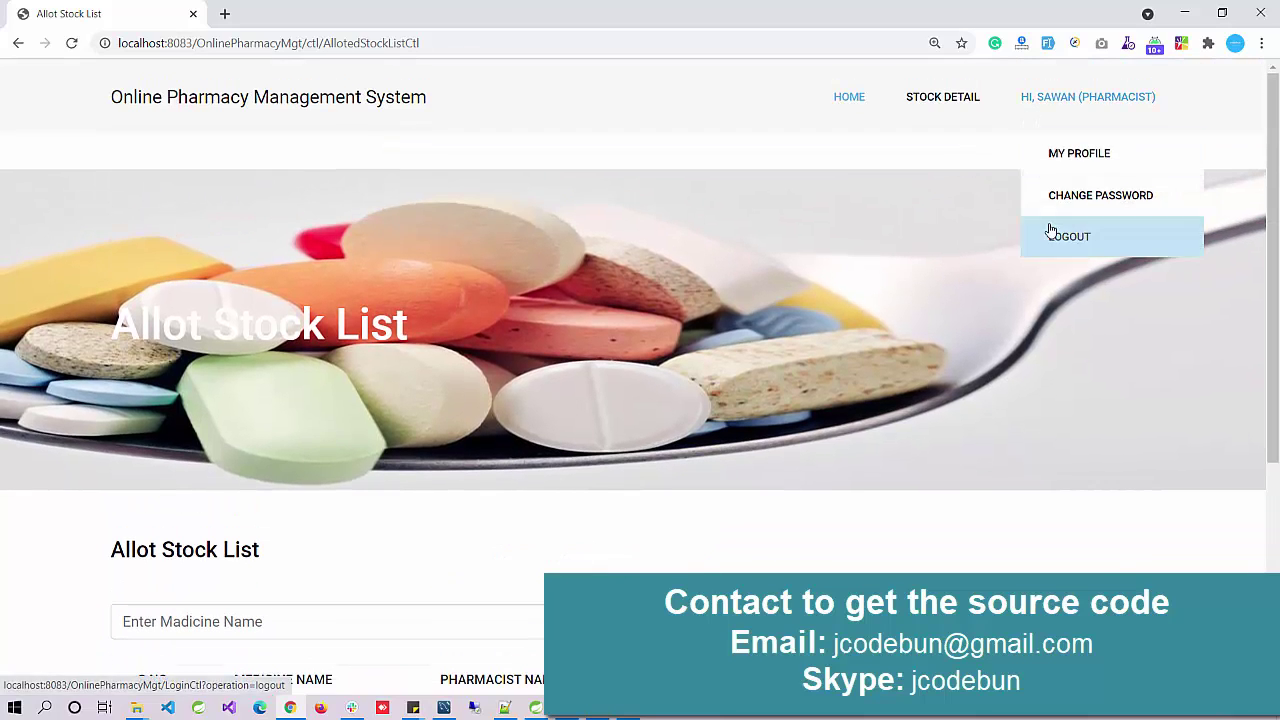
{"action": "left_click", "coordinate": [1046, 232]}
{"action": "key", "text": "alt+Tab"}
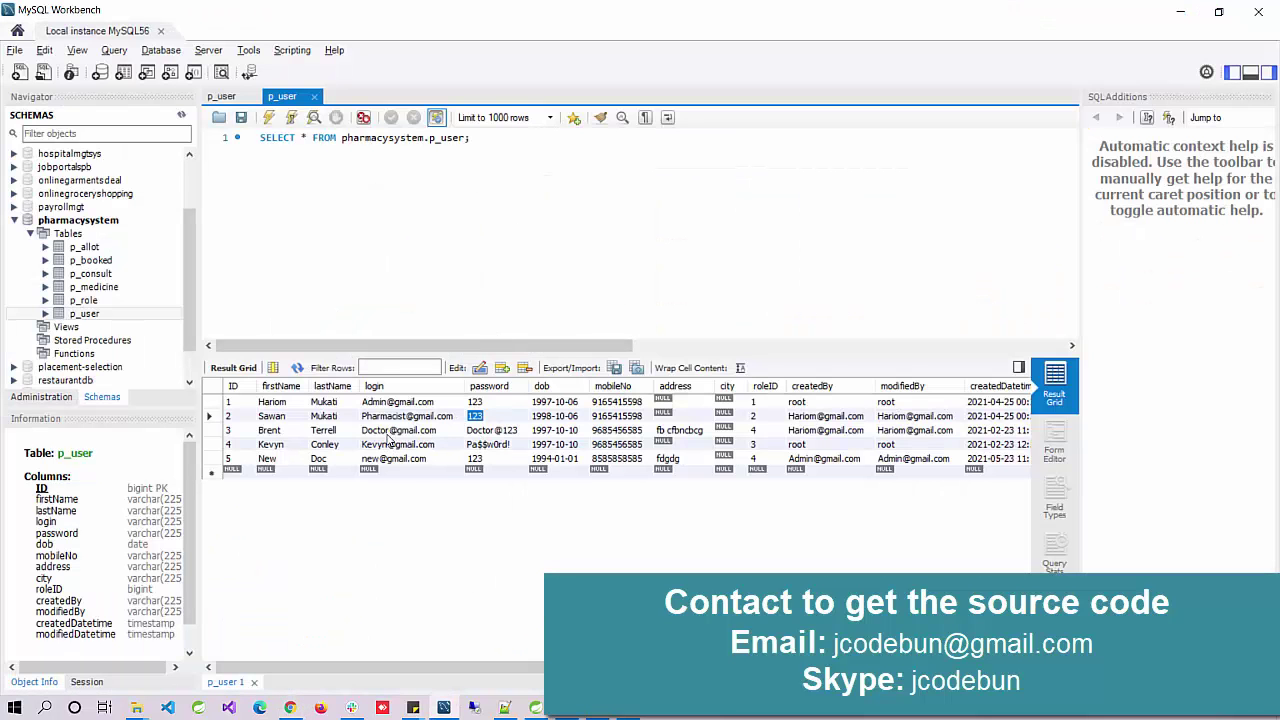
{"action": "left_click", "coordinate": [387, 431]}
{"action": "key", "text": "alt+Tab"}
Step: Fill the sign-in form's e-mail field with the doctor's login
{"action": "left_click", "coordinate": [1068, 100]}
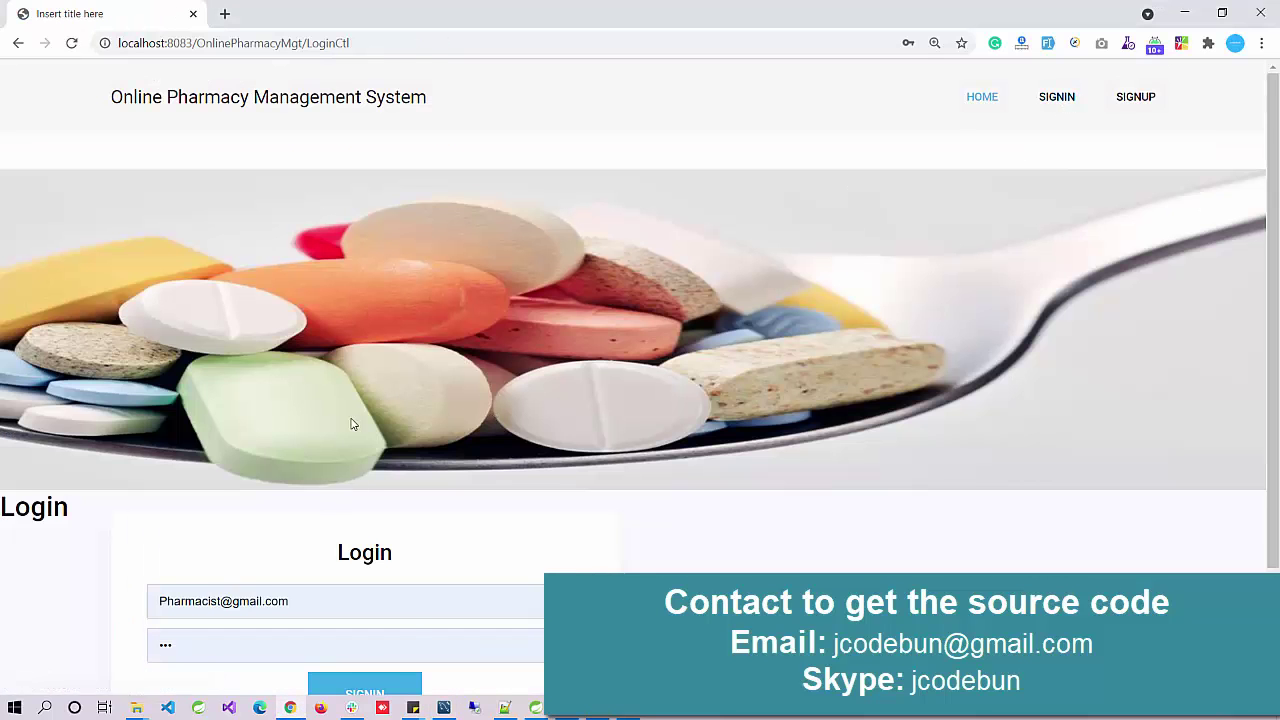
{"action": "scroll", "coordinate": [351, 423], "scroll_direction": "down", "scroll_amount": 2}
{"action": "left_click_drag", "start_coordinate": [314, 457], "coordinate": [3, 463]}
{"action": "key", "text": "ctrl+v"}
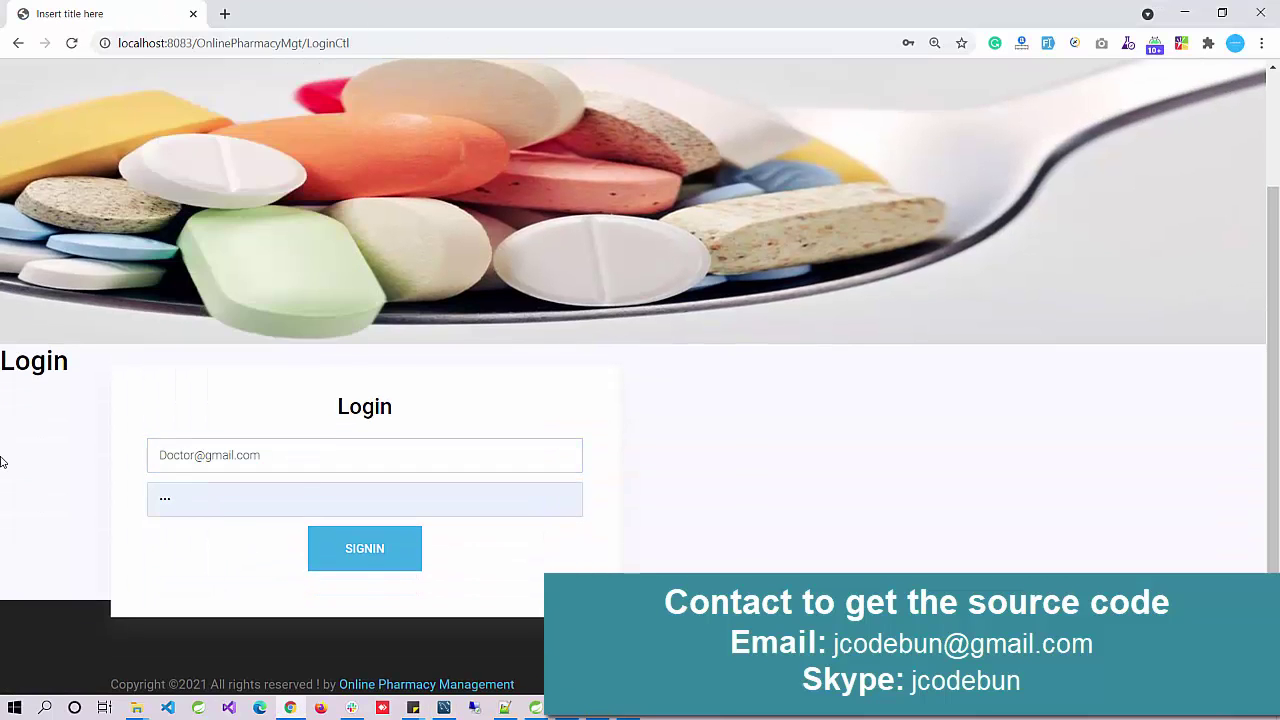
Step: Sign in as the doctor with the password copied from p_user, dismissing Chrome's prompts
{"action": "key", "text": "alt+Tab"}
{"action": "double_click", "coordinate": [489, 430]}
{"action": "key", "text": "ctrl+c"}
{"action": "key", "text": "alt+Tab"}
{"action": "left_click", "coordinate": [208, 491]}
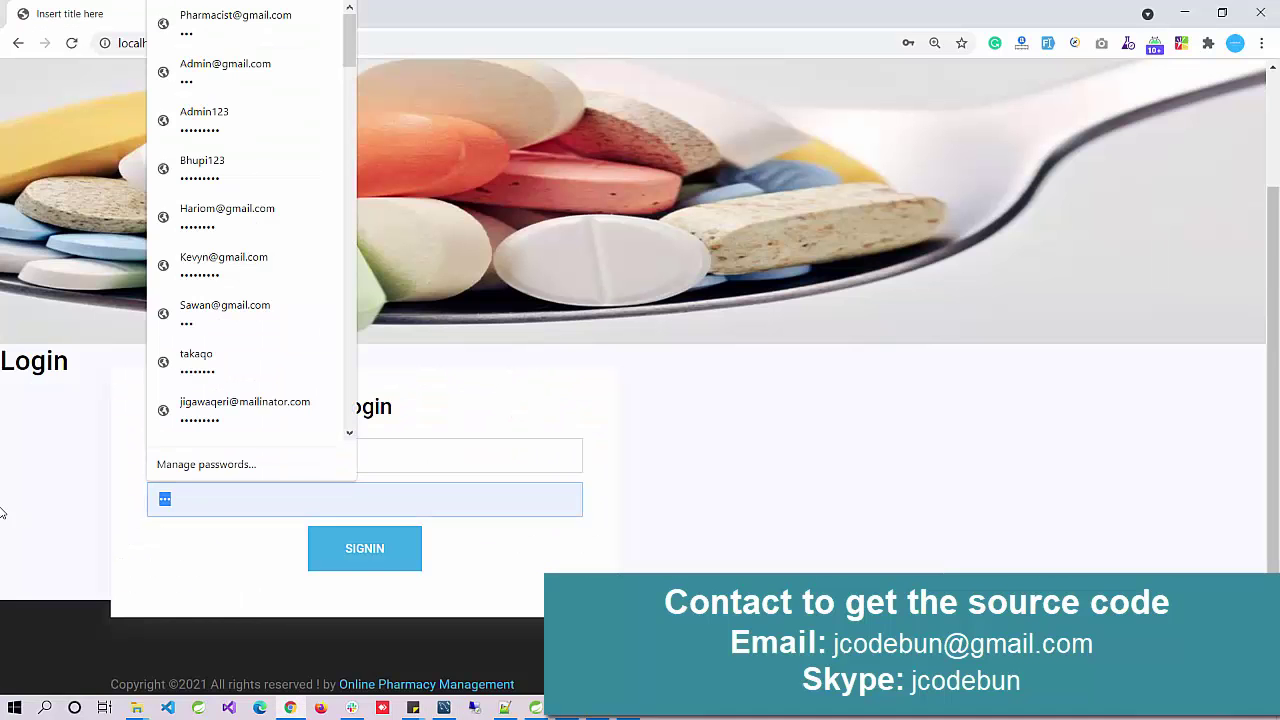
{"action": "key", "text": "ctrl+v"}
{"action": "left_click", "coordinate": [346, 573]}
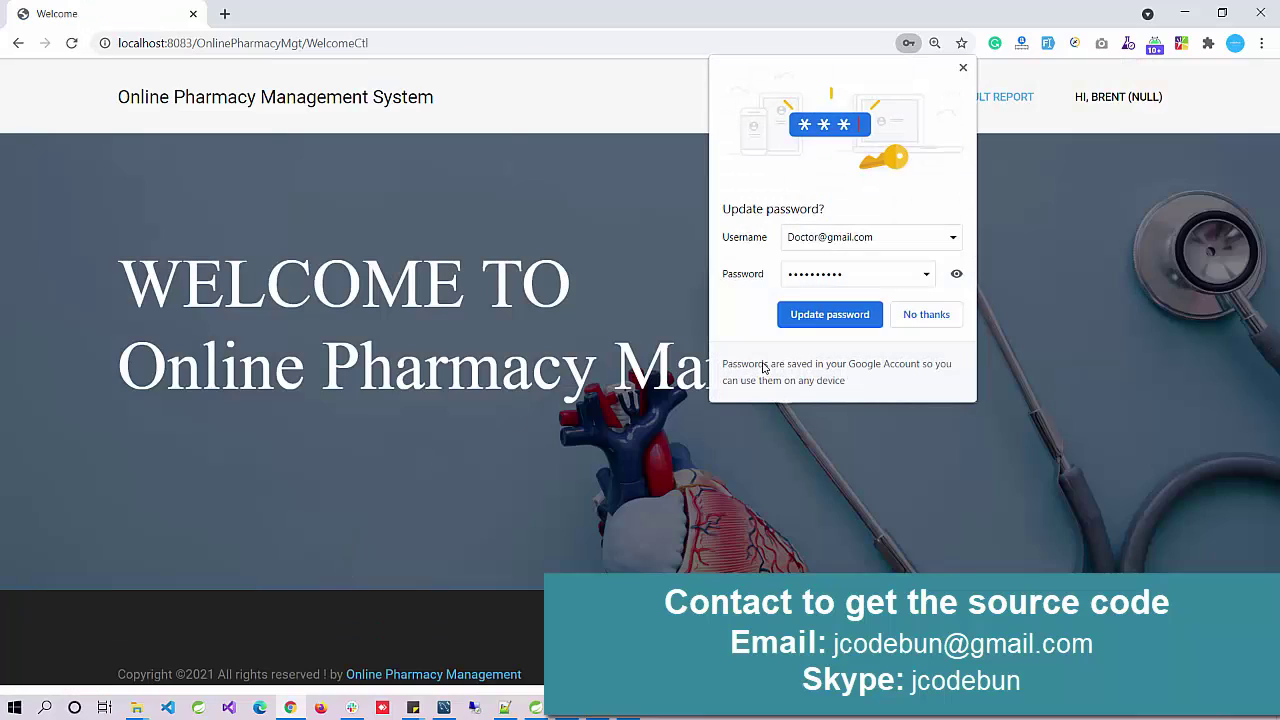
{"action": "left_click", "coordinate": [835, 310]}
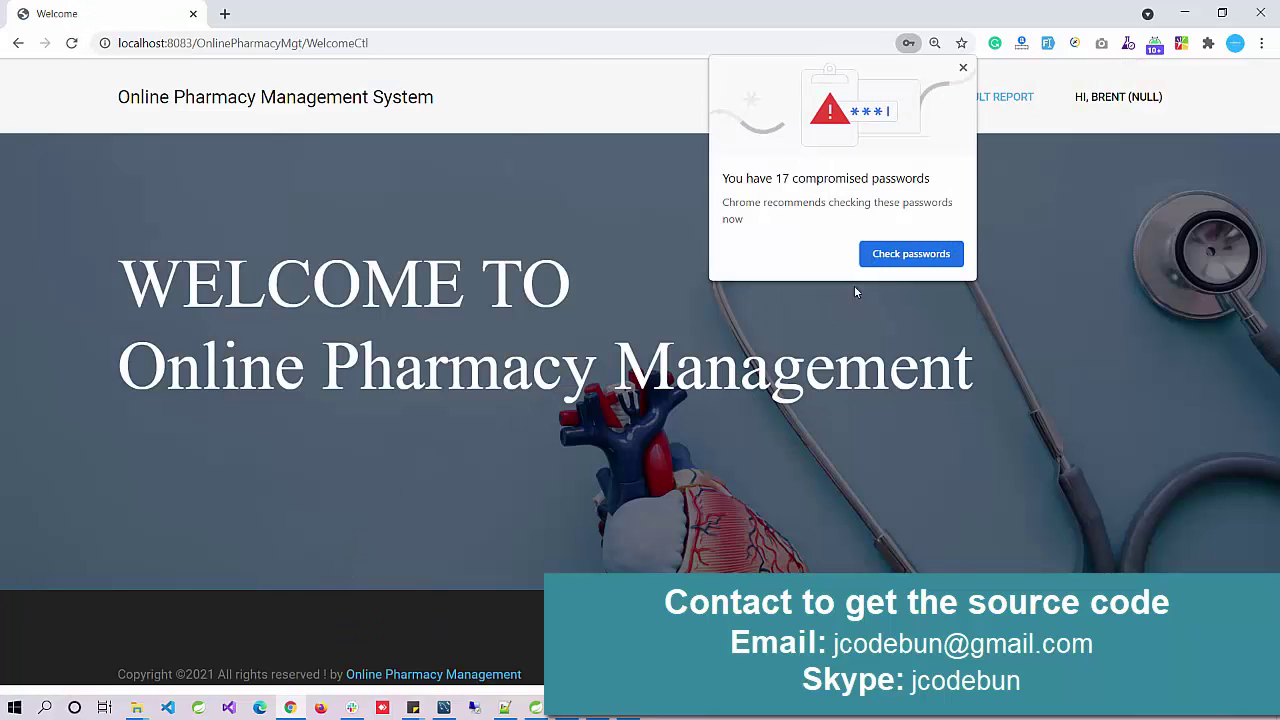
{"action": "left_click", "coordinate": [968, 69]}
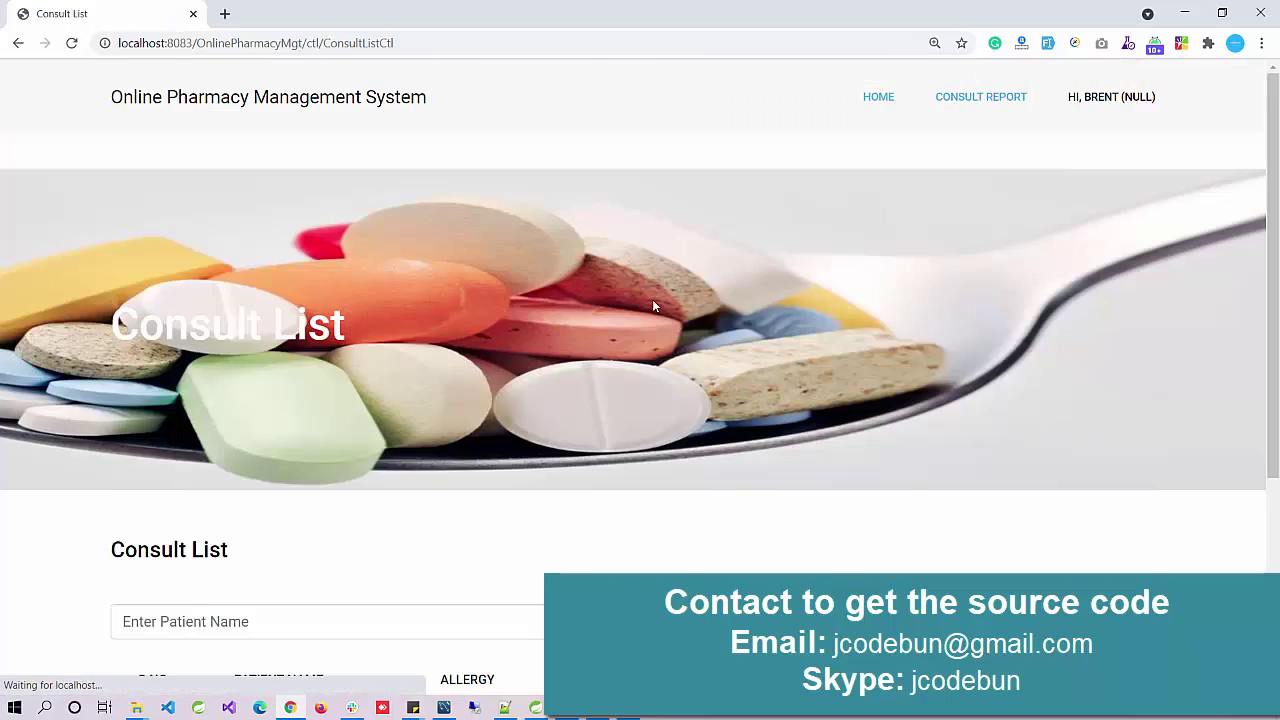
Step: Look over the doctor's one-entry Consult List and open the account menu
{"action": "scroll", "coordinate": [531, 351], "scroll_direction": "down", "scroll_amount": 3}
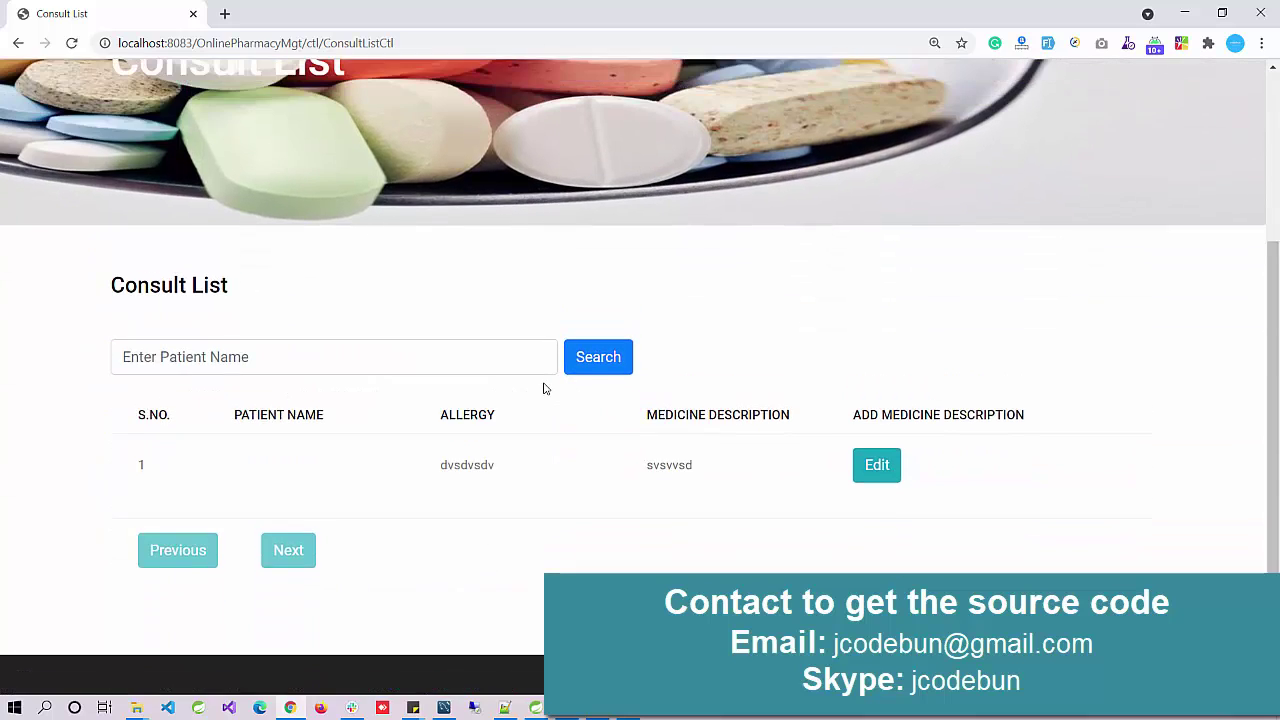
{"action": "scroll", "coordinate": [538, 383], "scroll_direction": "up", "scroll_amount": 2}
{"action": "scroll", "coordinate": [940, 463], "scroll_direction": "up", "scroll_amount": 2}
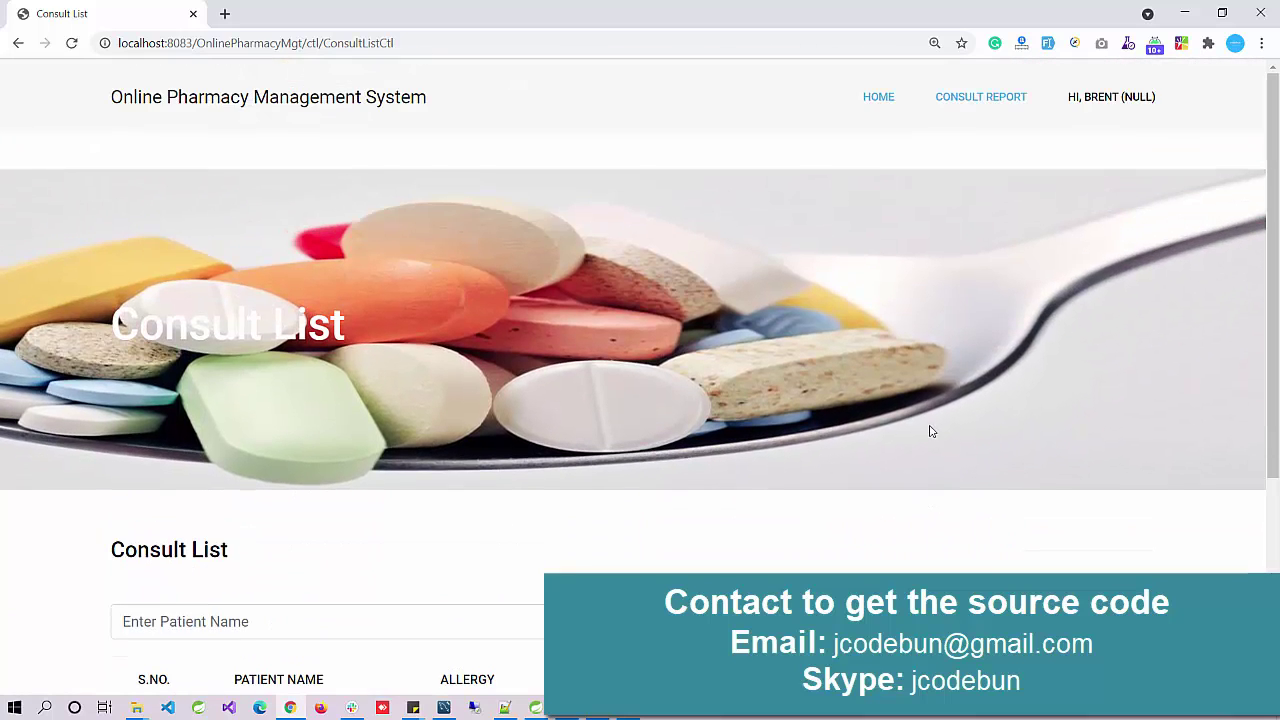
{"action": "left_click", "coordinate": [1094, 100]}
Step: Log the doctor out, paste the customer's login from p_user row 4, and open their password cell
{"action": "left_click", "coordinate": [1112, 237]}
{"action": "key", "text": "alt+Tab"}
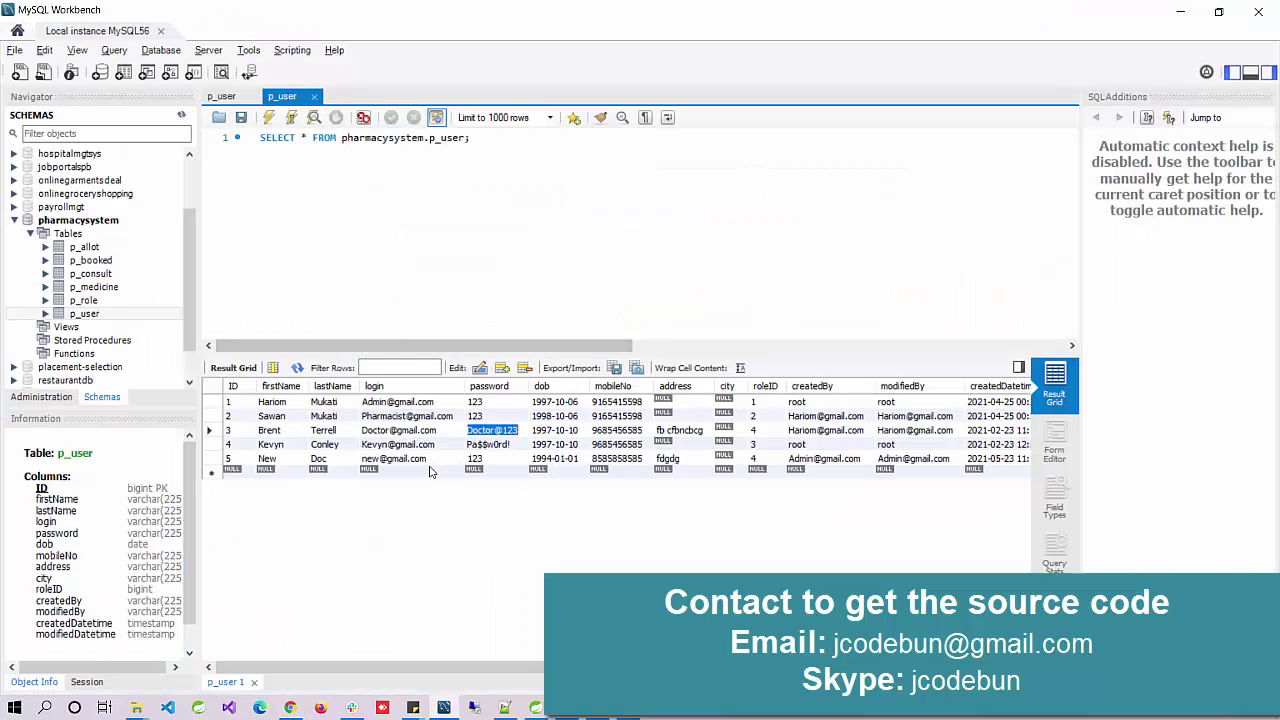
{"action": "left_click", "coordinate": [397, 444]}
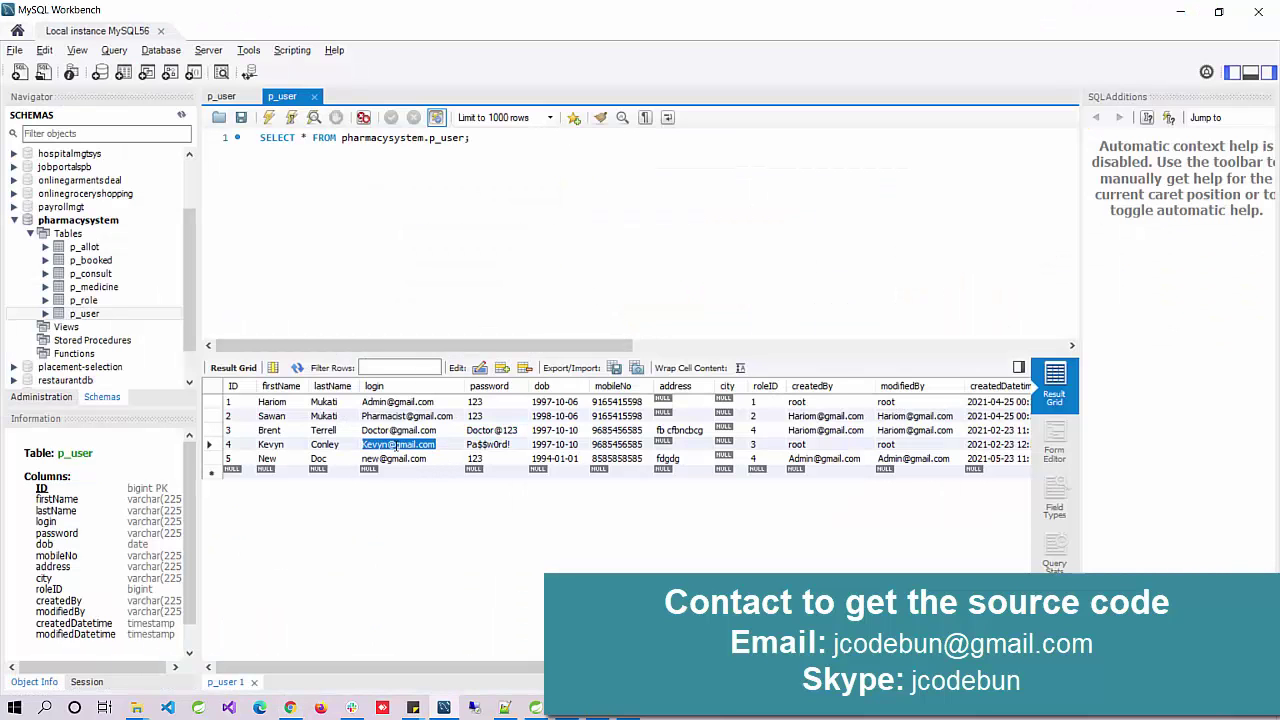
{"action": "key", "text": "alt+Tab"}
{"action": "scroll", "coordinate": [340, 506], "scroll_direction": "down", "scroll_amount": 2}
{"action": "triple_click", "coordinate": [266, 466]}
{"action": "key", "text": "ctrl+v"}
{"action": "key", "text": "alt+Tab"}
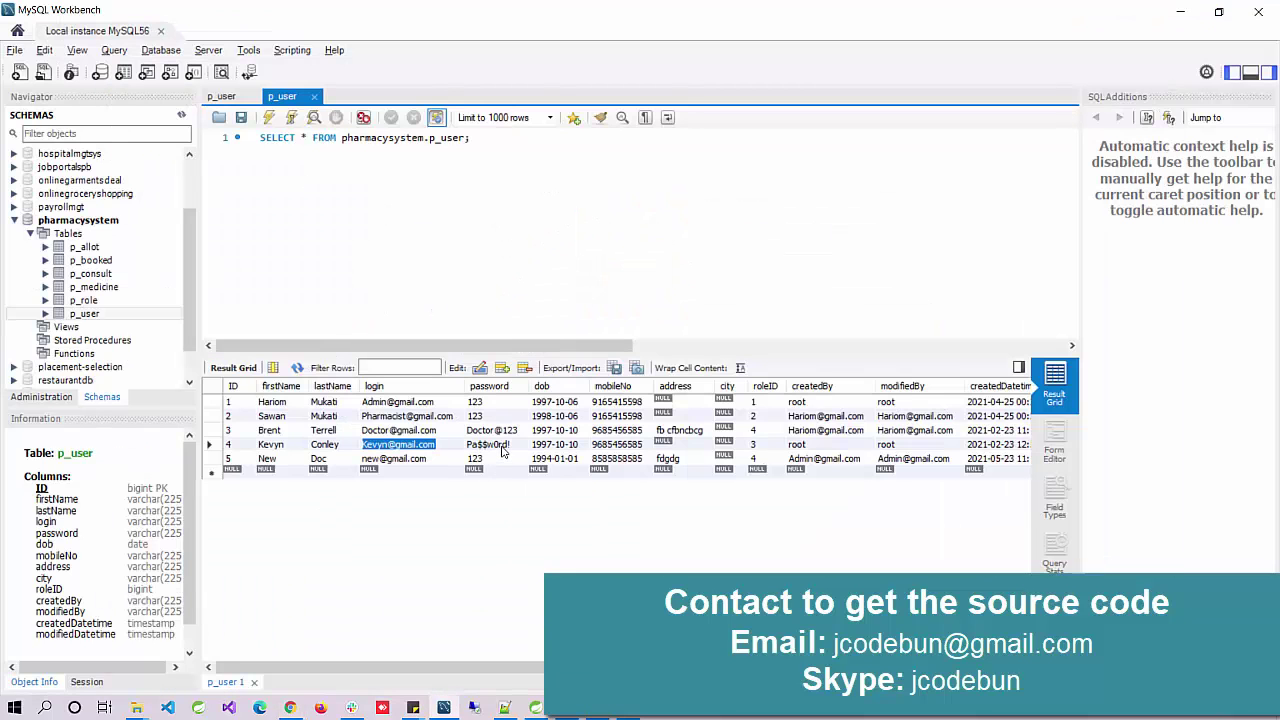
{"action": "double_click", "coordinate": [503, 446]}
Step: Sign in as the customer and browse the Medicine List offering PHP and Druggg
{"action": "left_click_drag", "start_coordinate": [481, 445], "coordinate": [510, 446]}
{"action": "key", "text": "ctrl+c"}
{"action": "key", "text": "alt+Tab"}
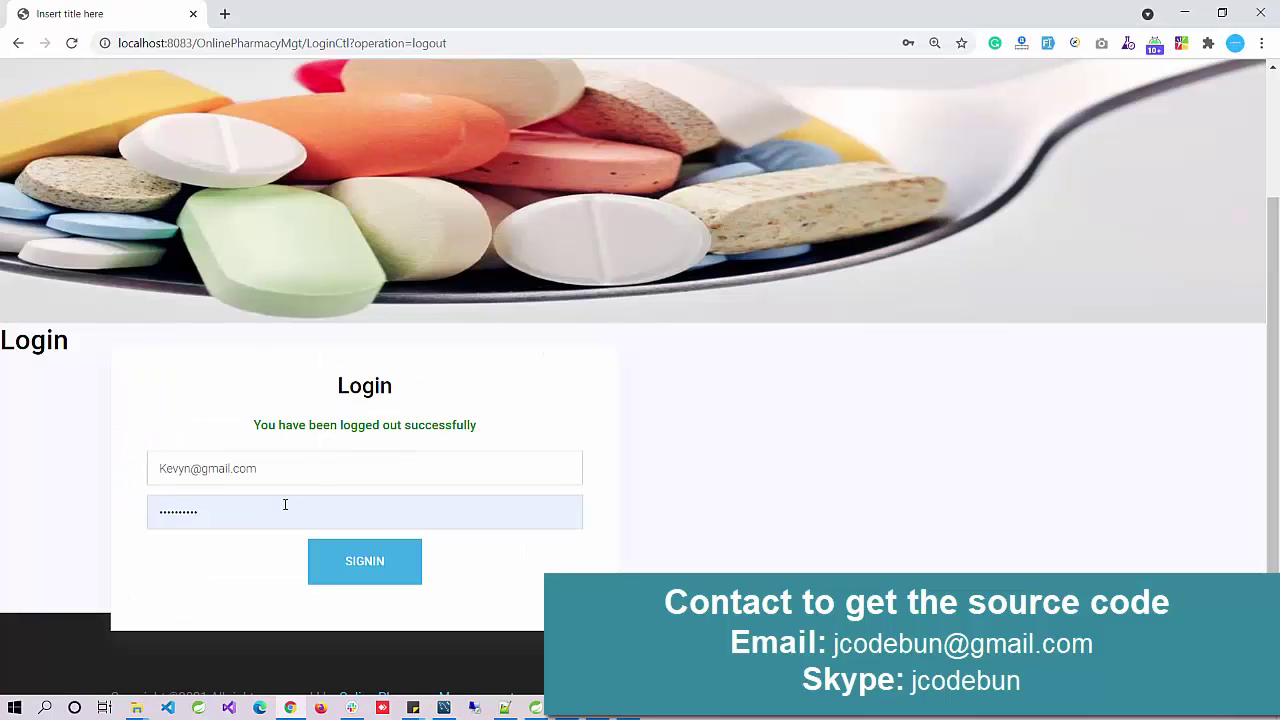
{"action": "triple_click", "coordinate": [280, 508]}
{"action": "key", "text": "ctrl+v"}
{"action": "left_click", "coordinate": [377, 566]}
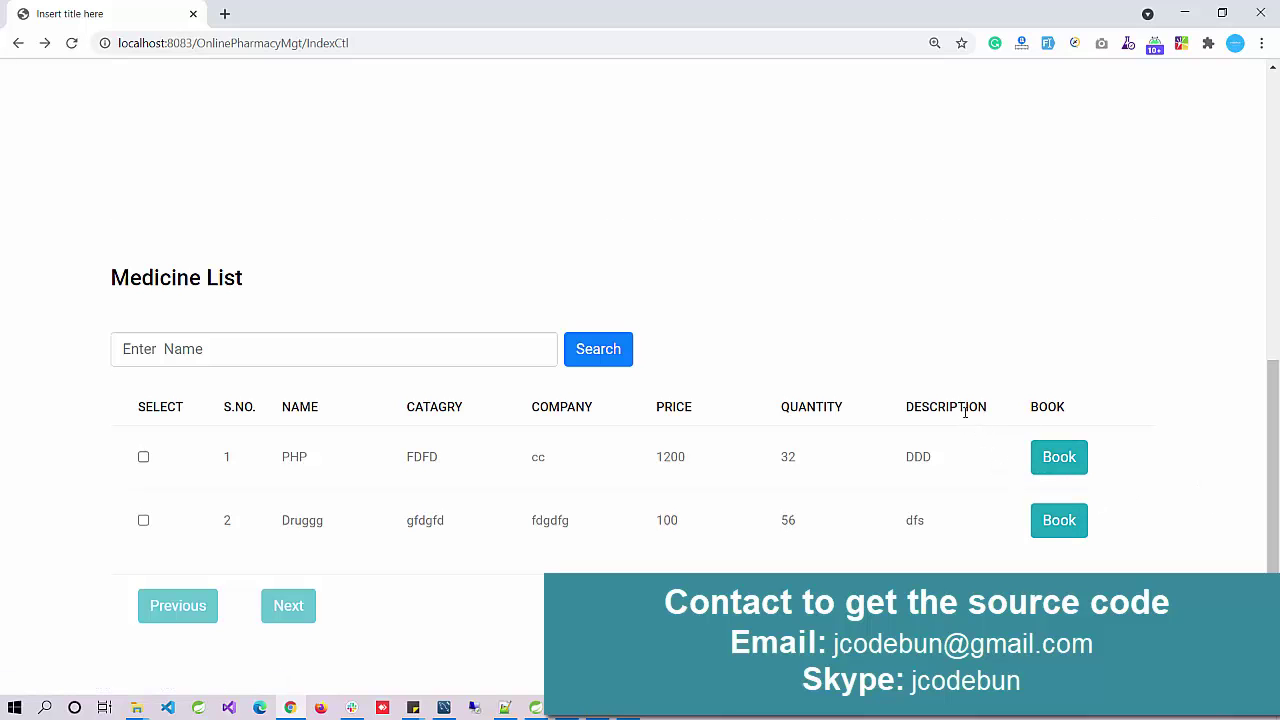
{"action": "scroll", "coordinate": [958, 397], "scroll_direction": "up", "scroll_amount": 5}
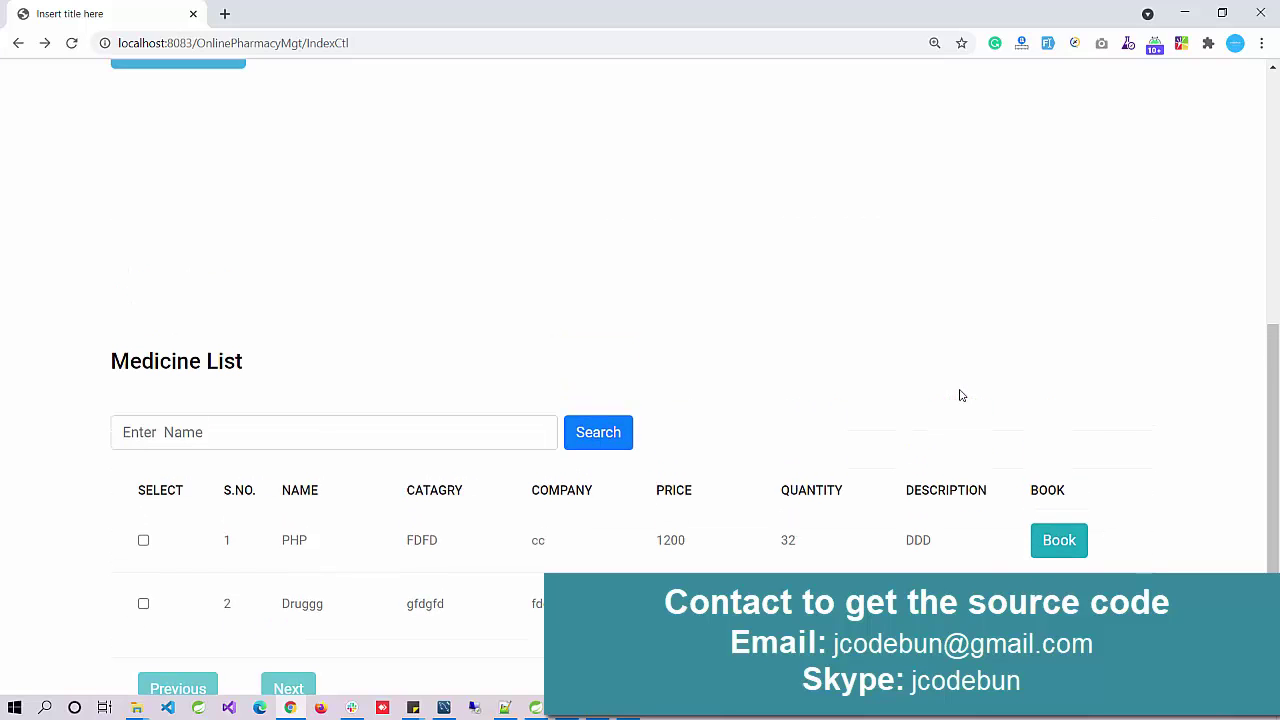
{"action": "mouse_move", "coordinate": [769, 100]}
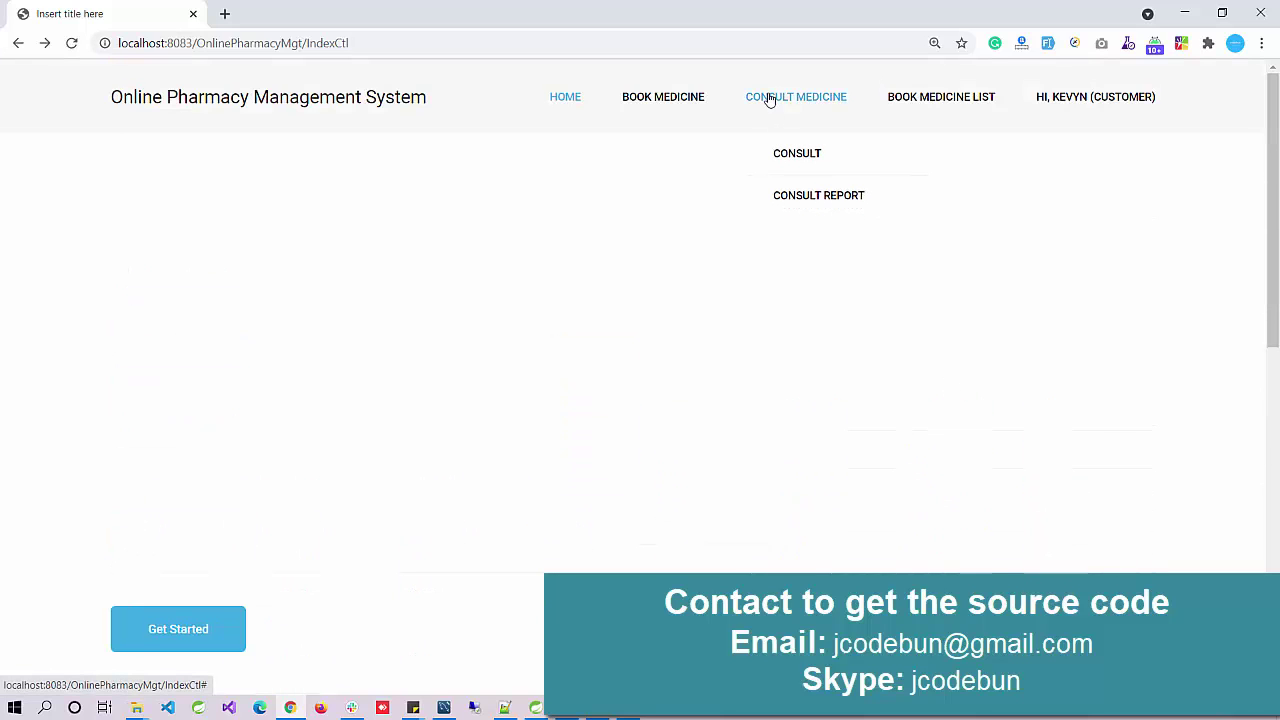
Step: Save a consultation request to the first listed doctor with allergy 'gfddfg'
{"action": "left_click", "coordinate": [792, 160]}
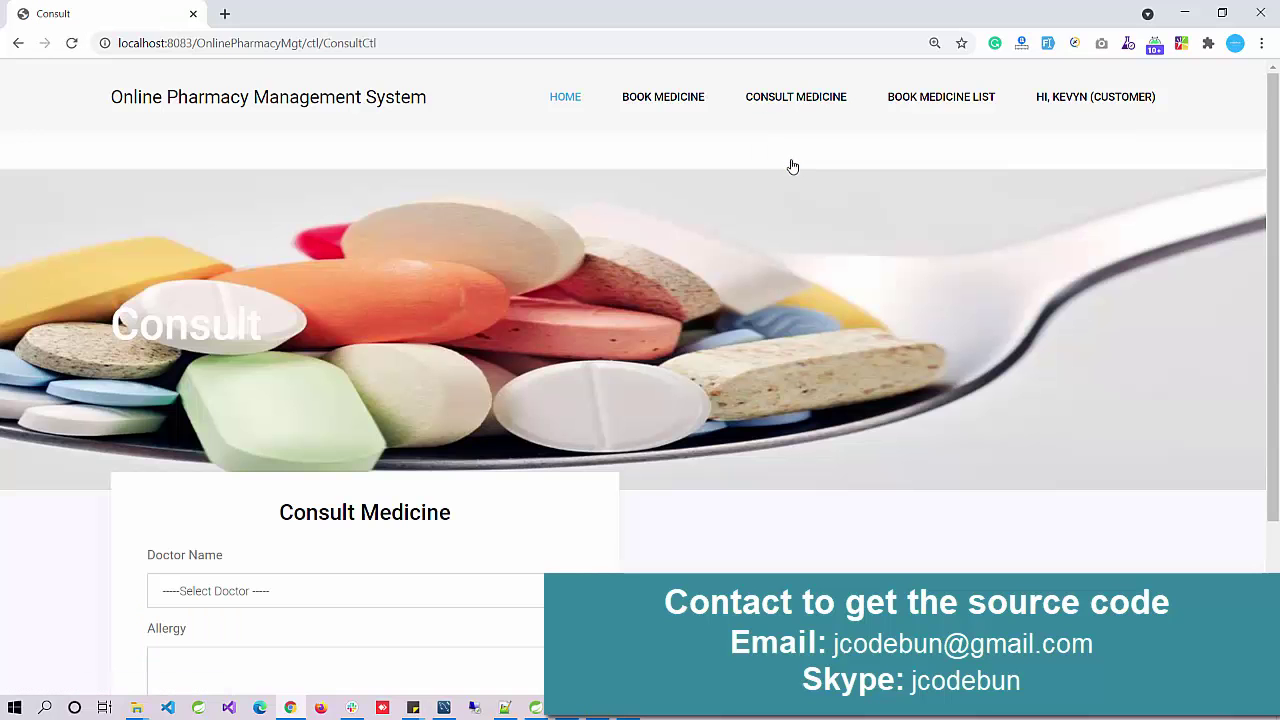
{"action": "scroll", "coordinate": [586, 340], "scroll_direction": "down", "scroll_amount": 2}
{"action": "left_click", "coordinate": [394, 358]}
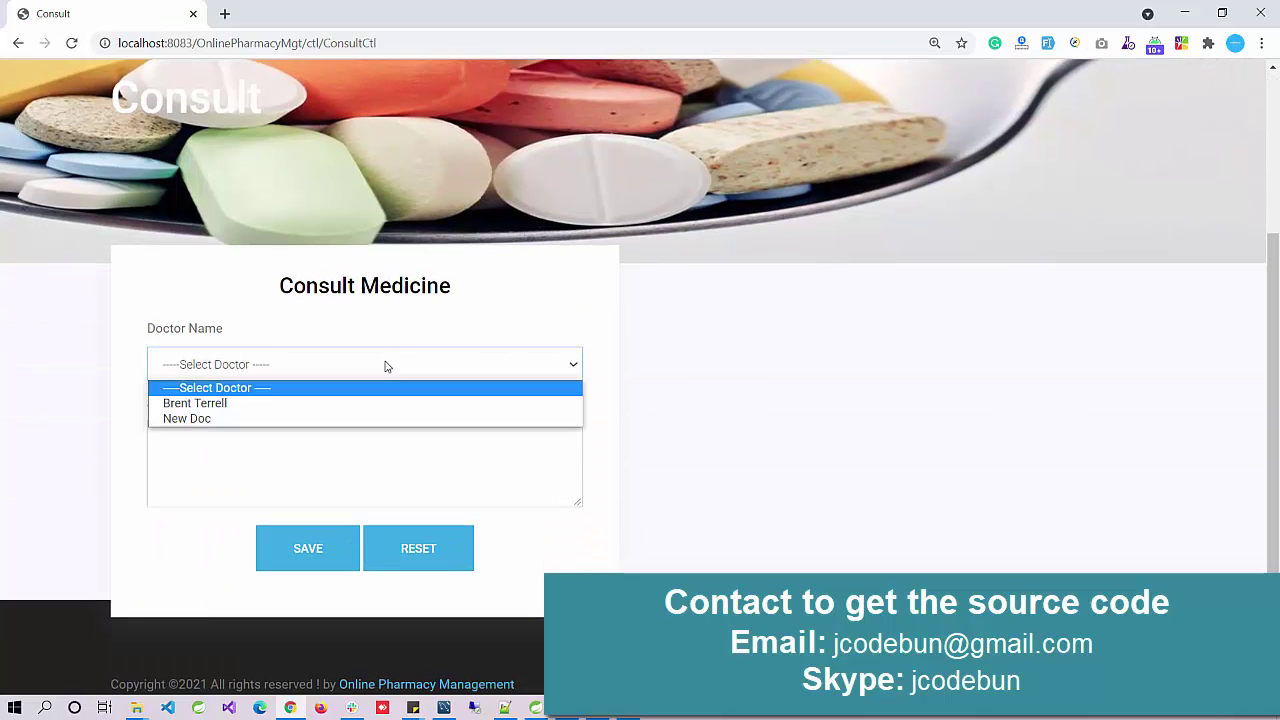
{"action": "left_click", "coordinate": [360, 408]}
{"action": "left_click", "coordinate": [340, 440]}
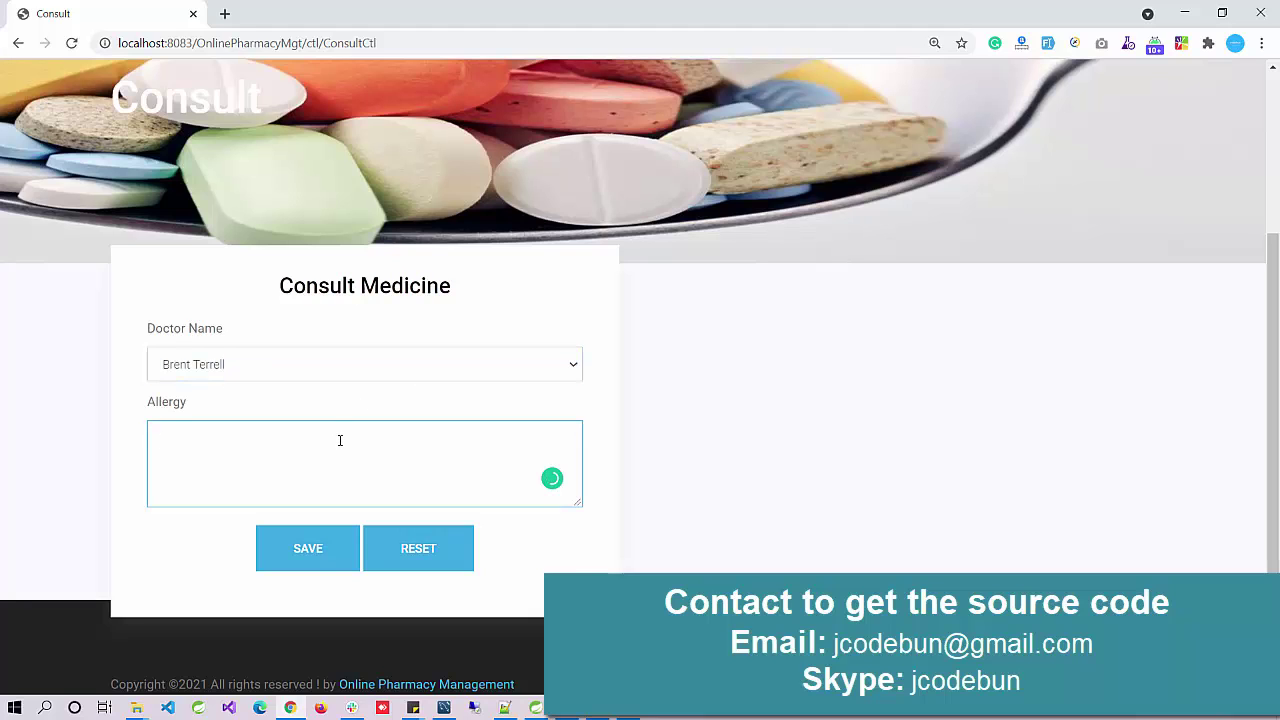
{"action": "left_click", "coordinate": [316, 566]}
Step: Reopen the doctor list and close it again without choosing anyone
{"action": "scroll", "coordinate": [320, 480], "scroll_direction": "down", "scroll_amount": 2}
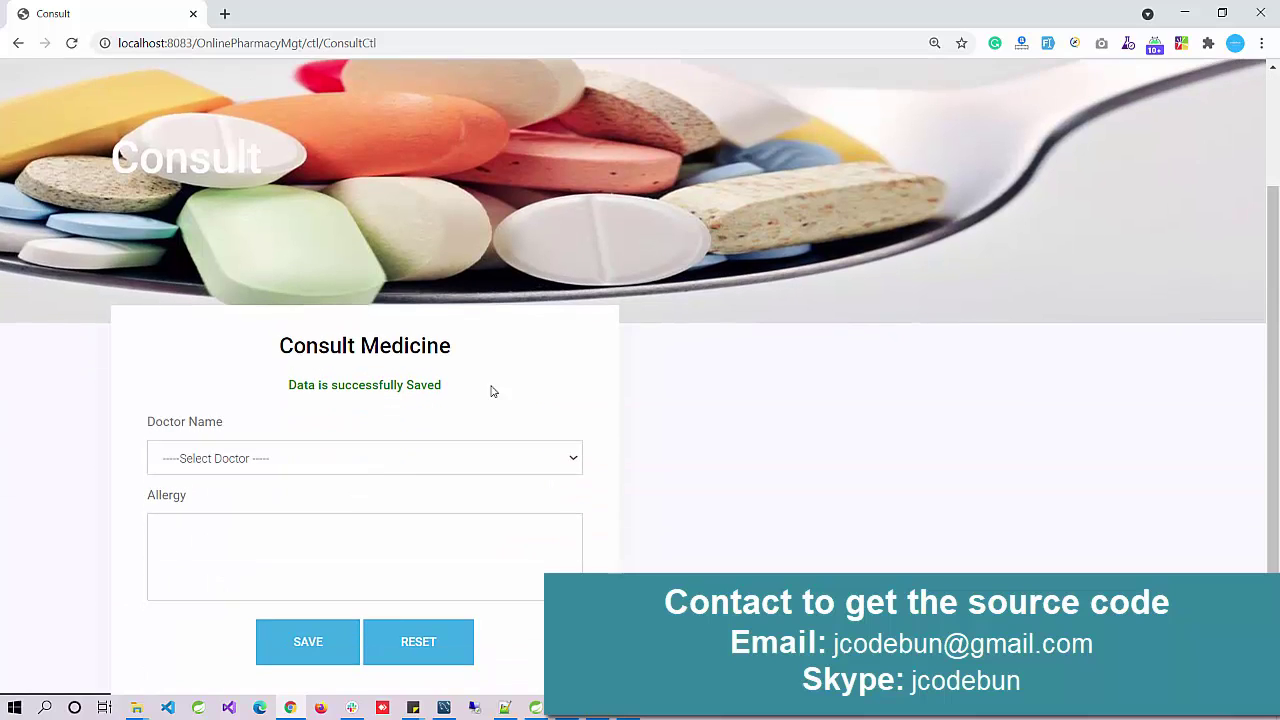
{"action": "scroll", "coordinate": [460, 381], "scroll_direction": "up", "scroll_amount": 2}
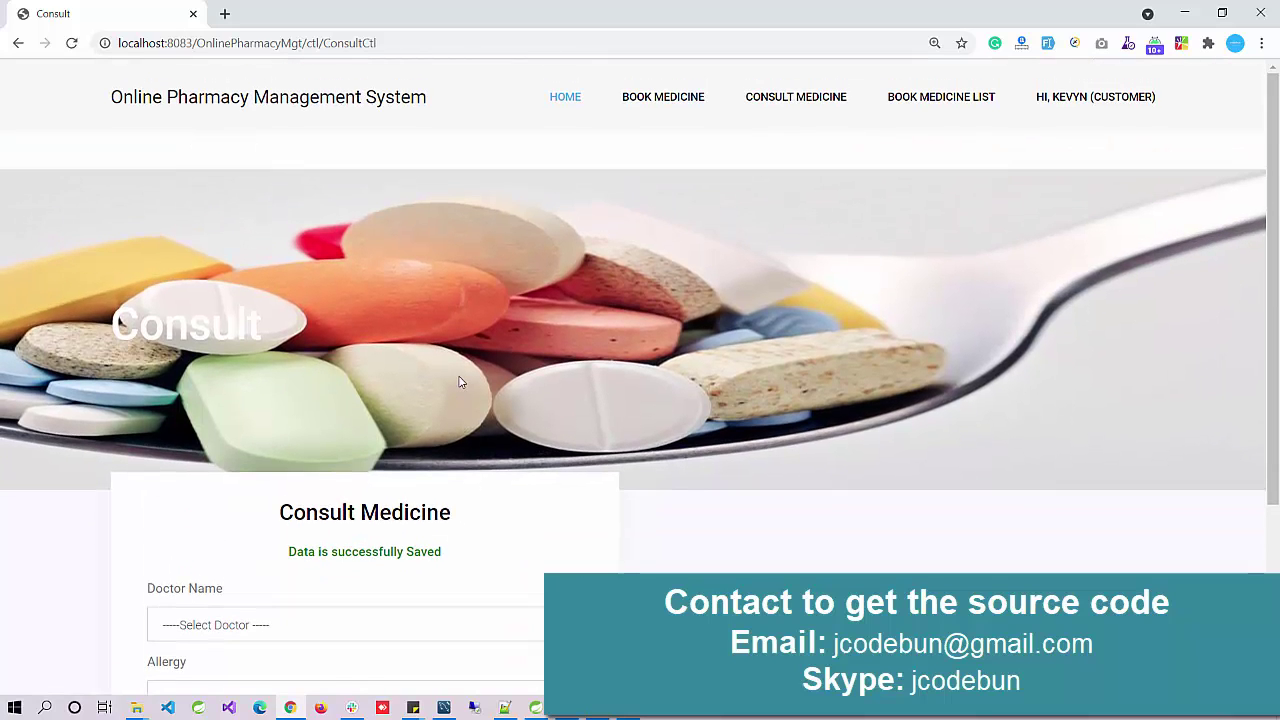
{"action": "scroll", "coordinate": [249, 486], "scroll_direction": "down", "scroll_amount": 2}
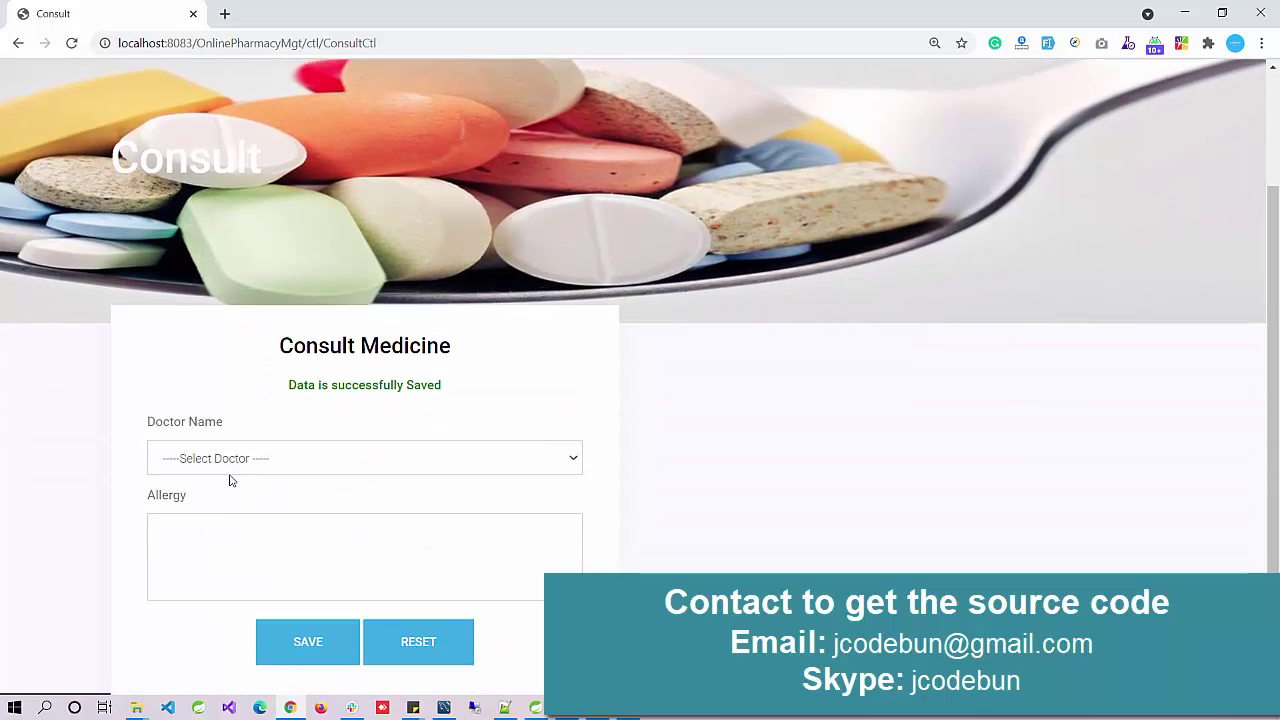
{"action": "left_click", "coordinate": [225, 465]}
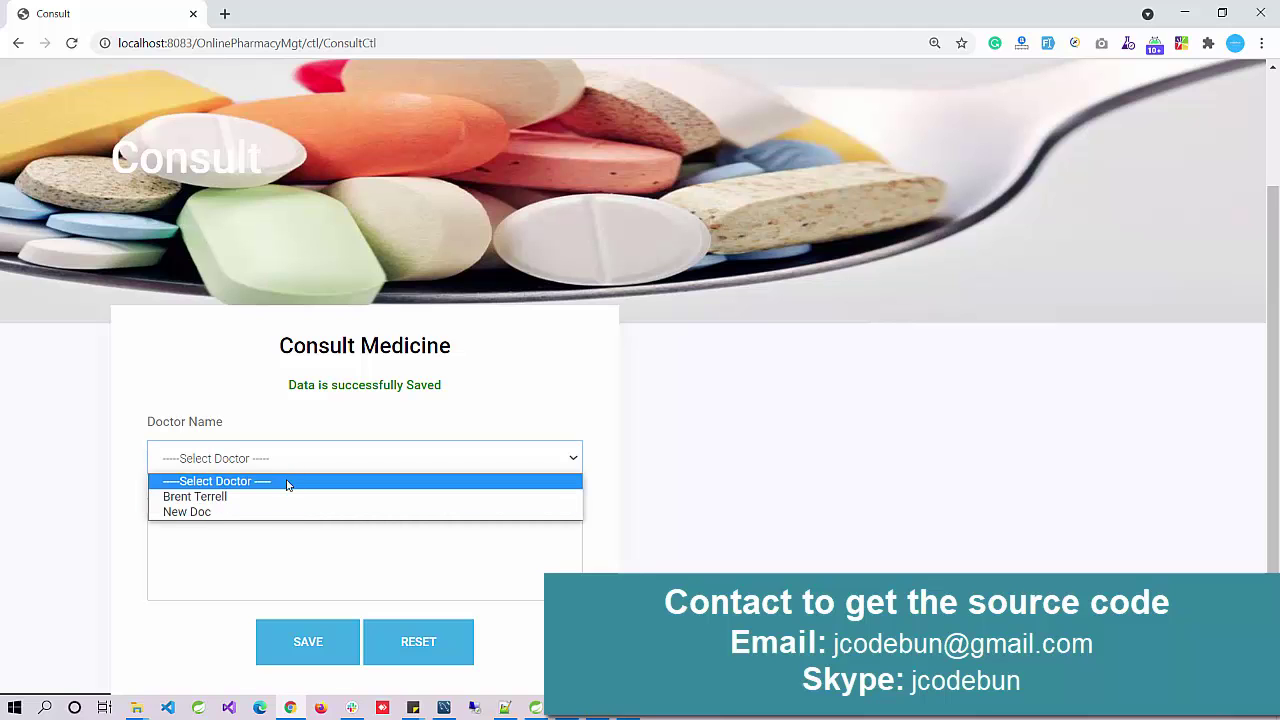
{"action": "left_click", "coordinate": [800, 350]}
{"action": "scroll", "coordinate": [790, 300], "scroll_direction": "up", "scroll_amount": 3}
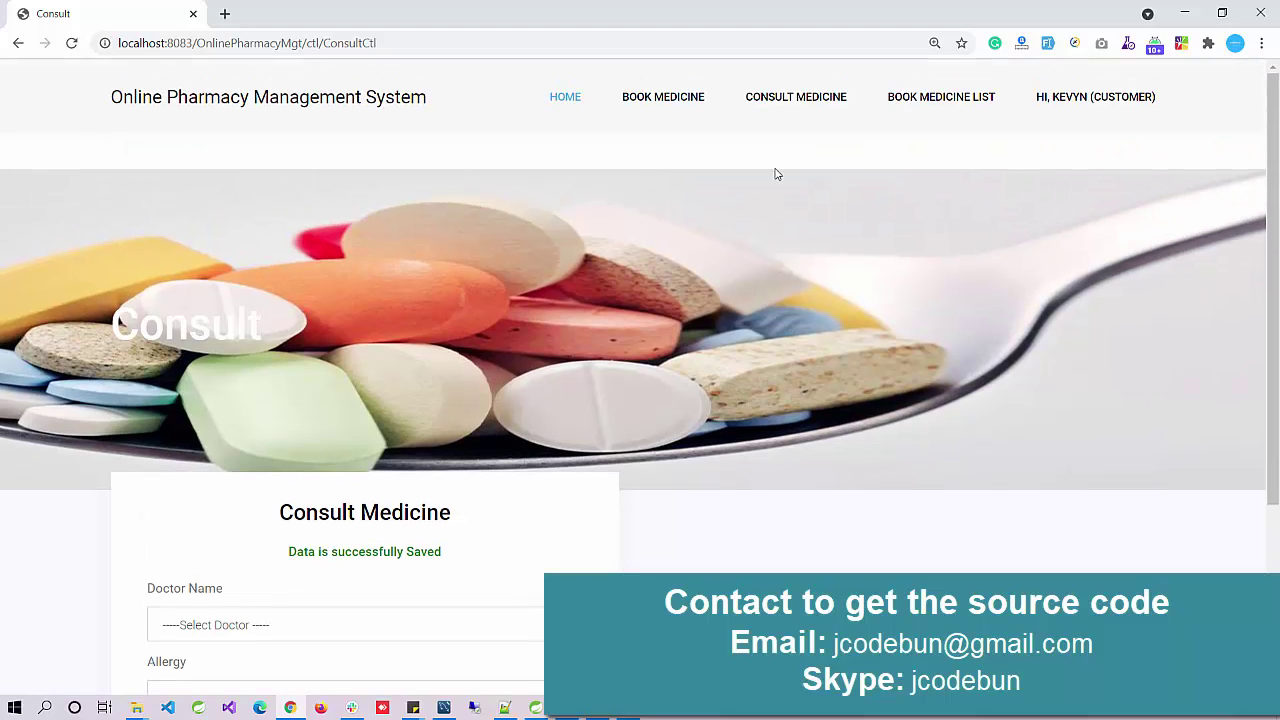
Step: Review the consult report, which now includes the new consultation request
{"action": "mouse_move", "coordinate": [796, 100]}
{"action": "left_click", "coordinate": [809, 197]}
{"action": "scroll", "coordinate": [645, 368], "scroll_direction": "down", "scroll_amount": 4}
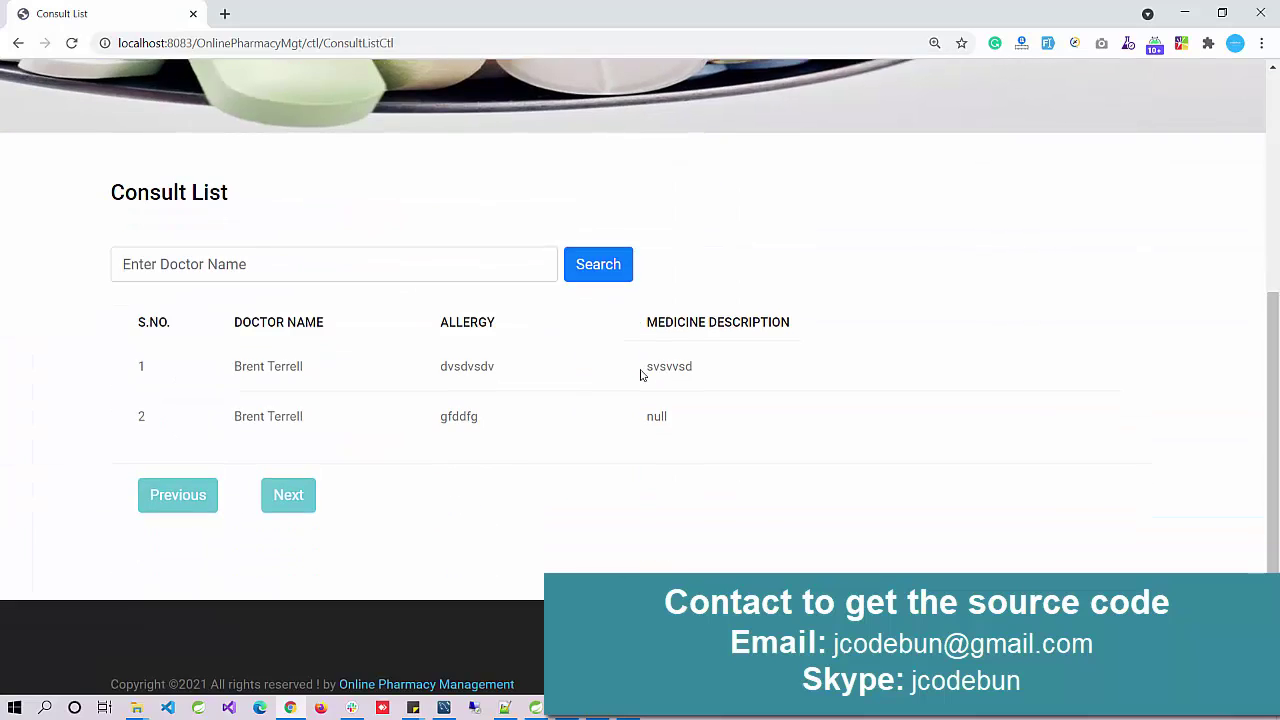
{"action": "scroll", "coordinate": [643, 371], "scroll_direction": "up", "scroll_amount": 4}
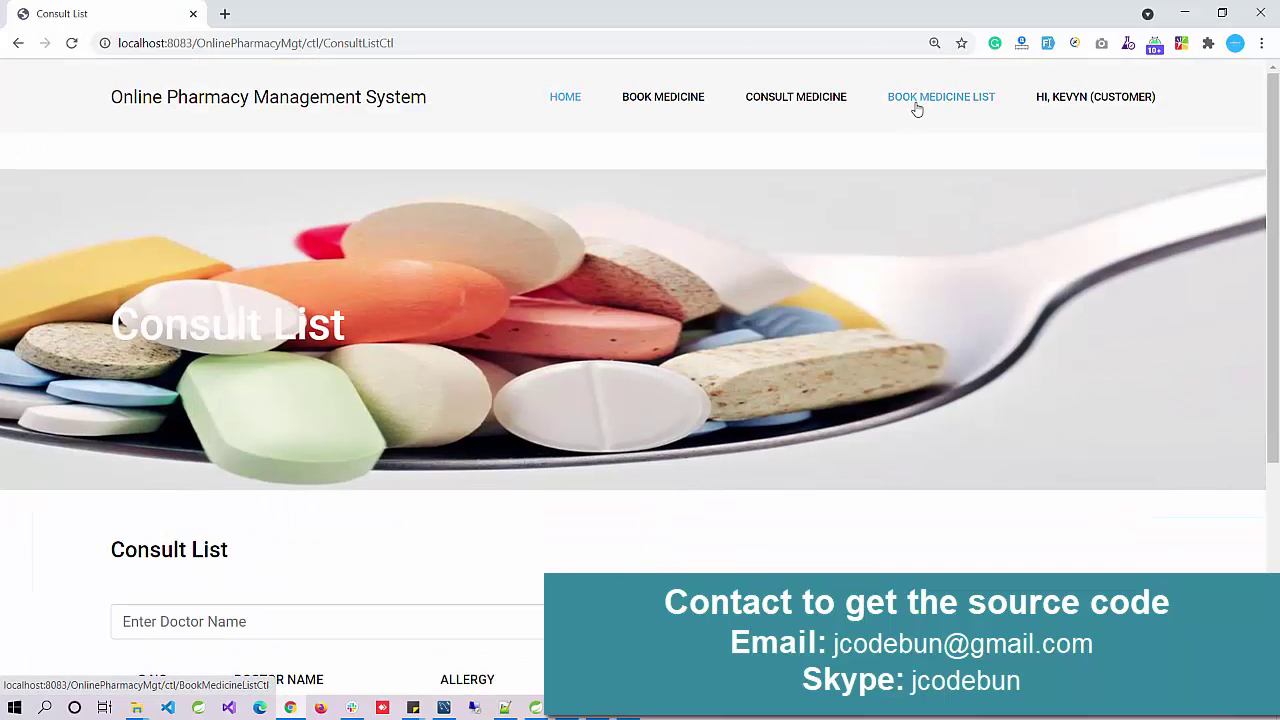
{"action": "scroll", "coordinate": [669, 380], "scroll_direction": "down", "scroll_amount": 3}
{"action": "scroll", "coordinate": [669, 380], "scroll_direction": "up", "scroll_amount": 3}
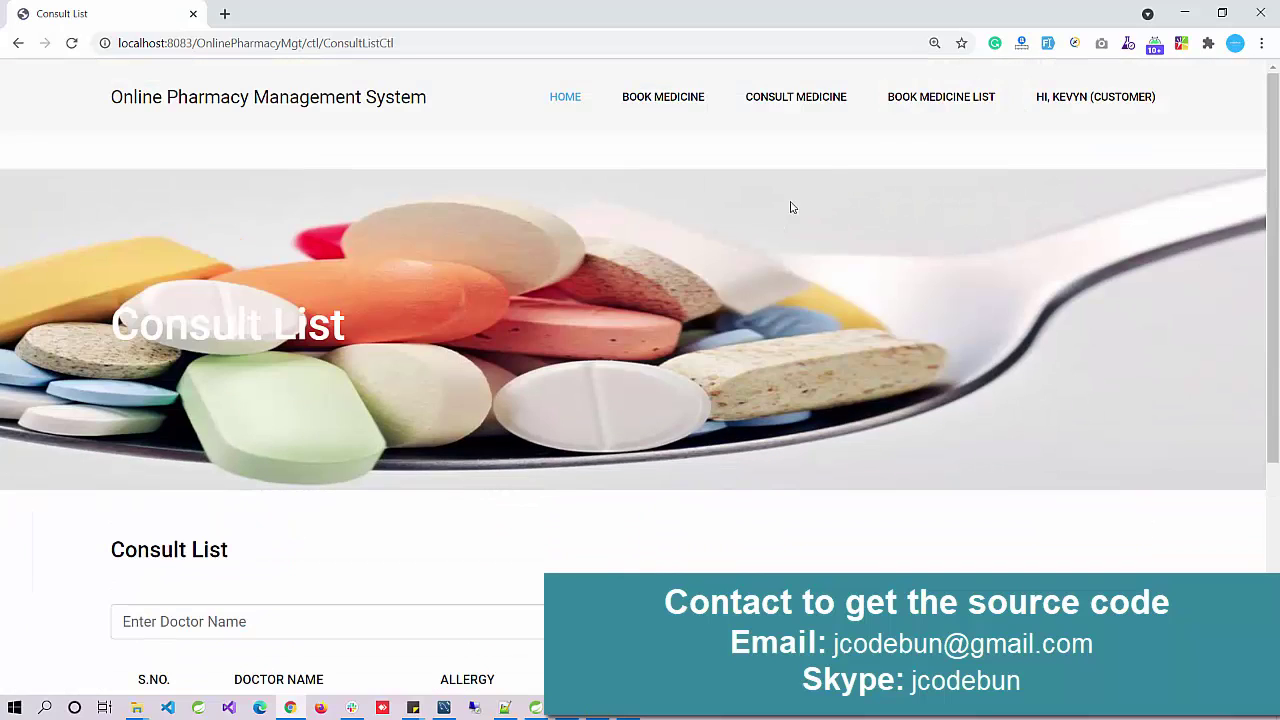
Step: View the Book Medicine List and highlight the PHP booking priced at 1200
{"action": "left_click", "coordinate": [921, 105]}
{"action": "scroll", "coordinate": [618, 331], "scroll_direction": "down", "scroll_amount": 3}
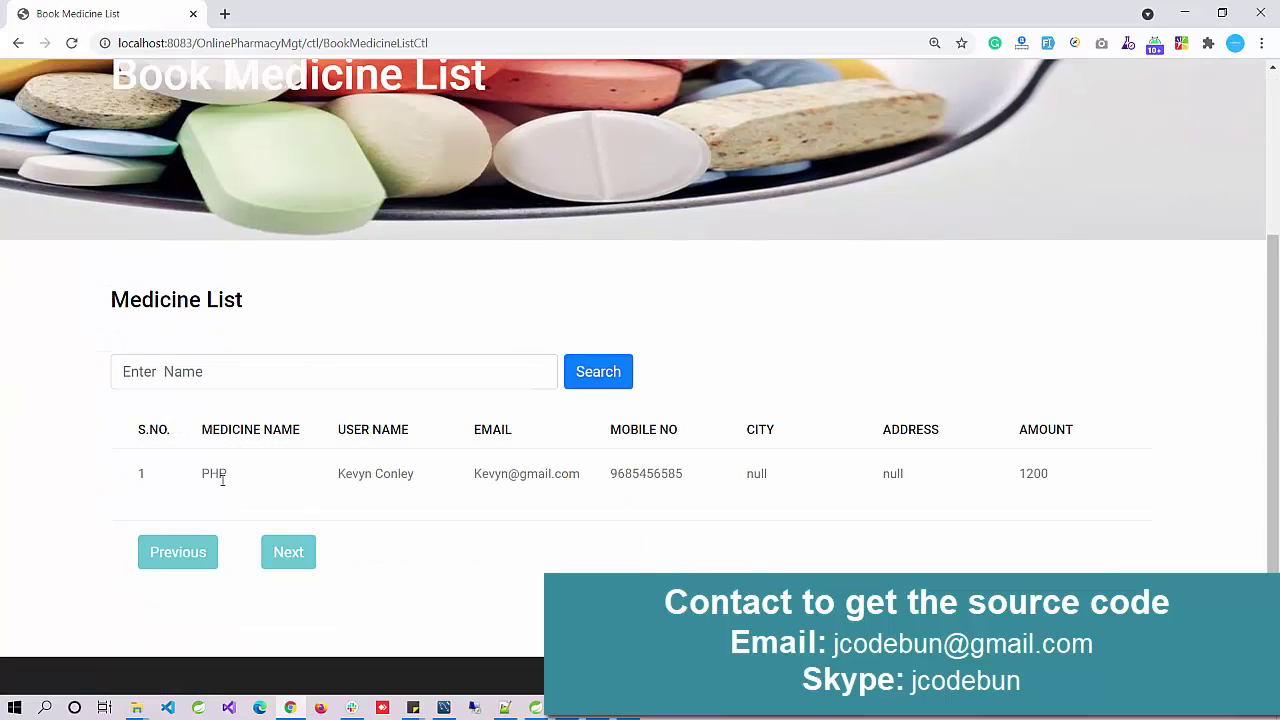
{"action": "left_click_drag", "start_coordinate": [229, 479], "coordinate": [1046, 473]}
{"action": "scroll", "coordinate": [1011, 460], "scroll_direction": "up", "scroll_amount": 3}
{"action": "mouse_move", "coordinate": [1070, 105]}
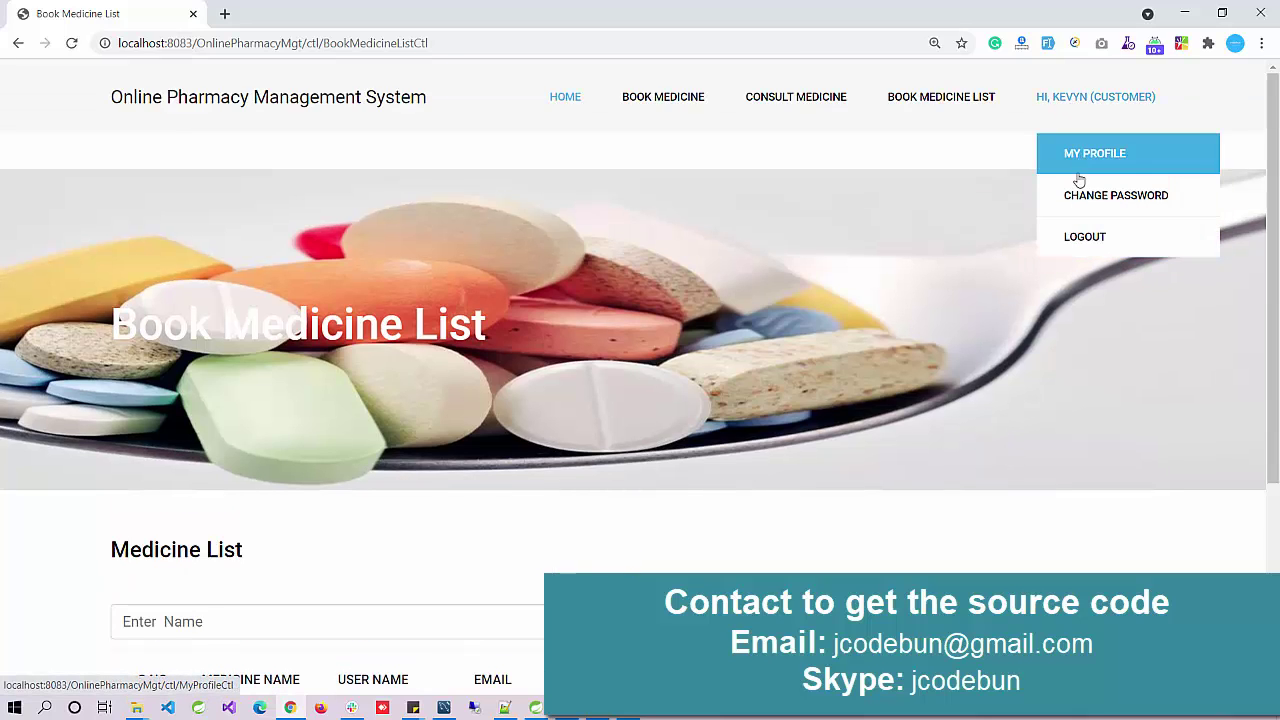
Step: Log out from the HI user menu and return via the brand link to the welcome page
{"action": "left_click", "coordinate": [1068, 252]}
{"action": "scroll", "coordinate": [591, 363], "scroll_direction": "down", "scroll_amount": 2}
{"action": "scroll", "coordinate": [182, 107], "scroll_direction": "up", "scroll_amount": 2}
{"action": "left_click", "coordinate": [182, 107]}
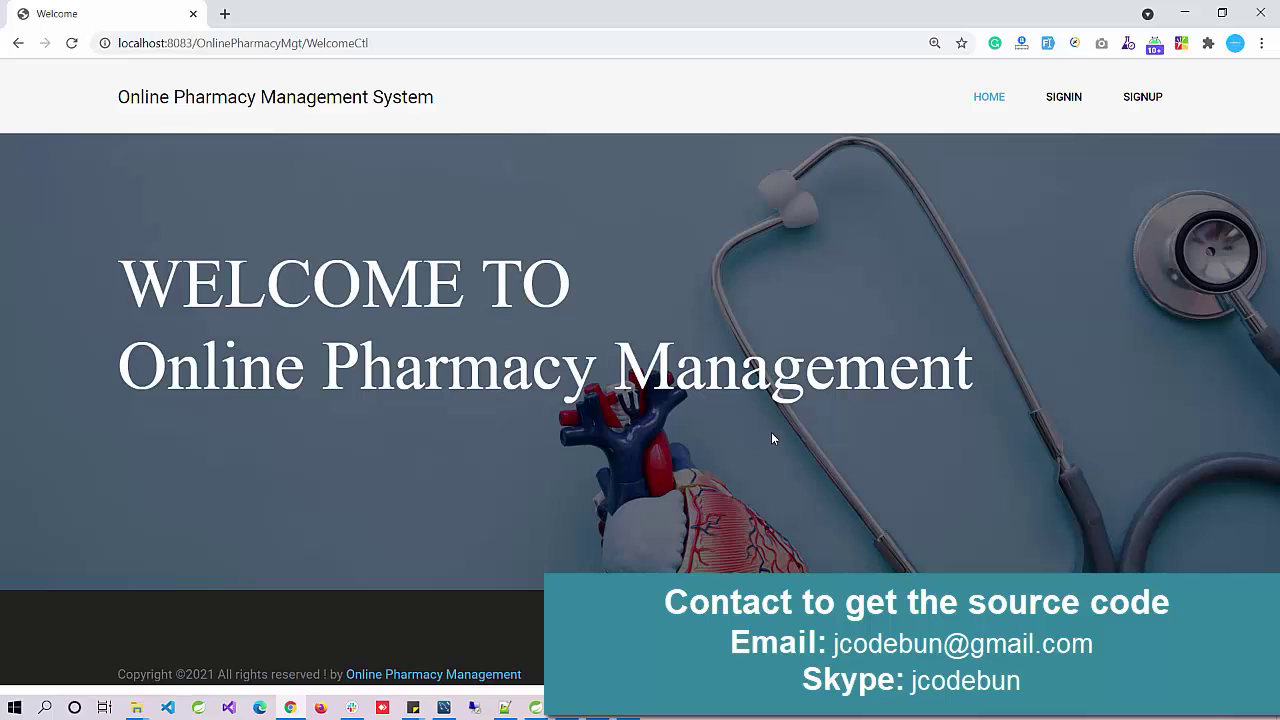